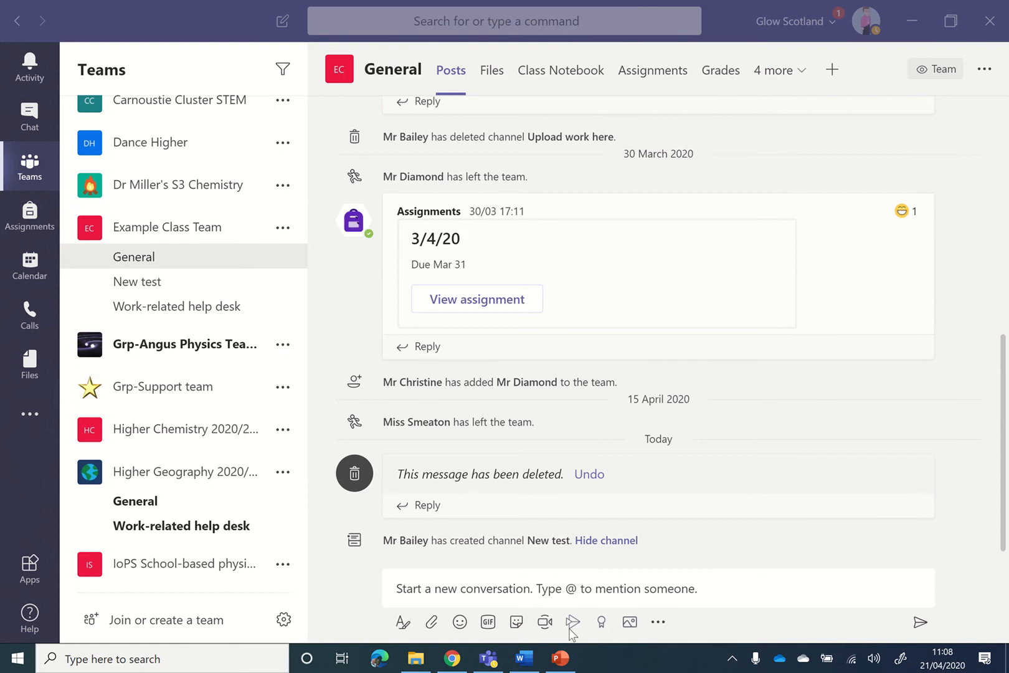
Start a new announcement post in the General channel of Example Class Team with the headline "Work to do"
left_click(401, 589)
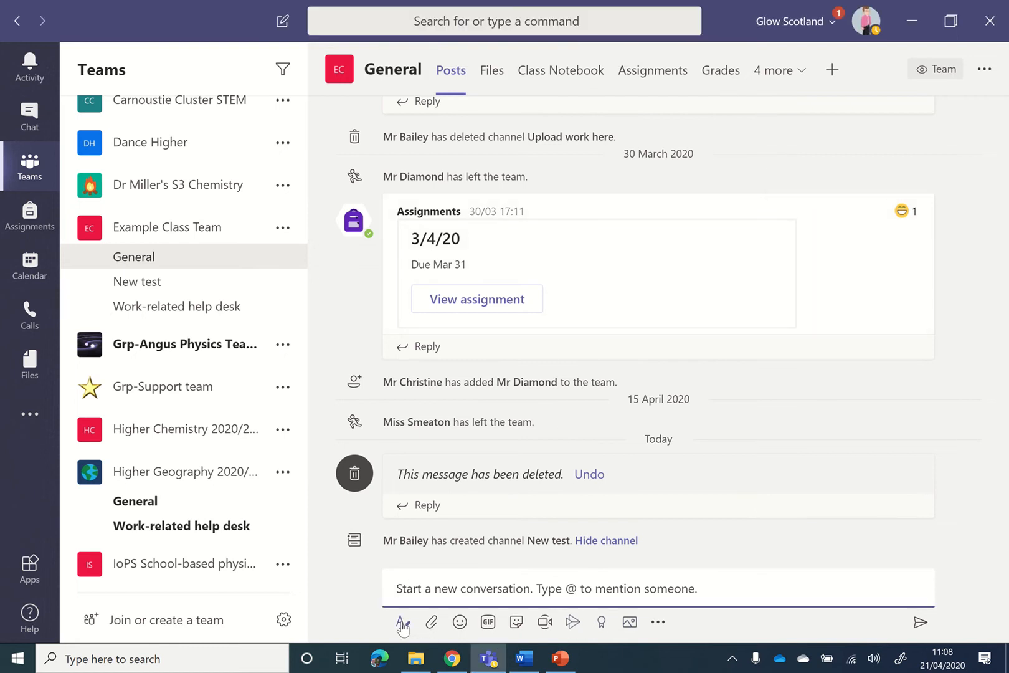
left_click(401, 622)
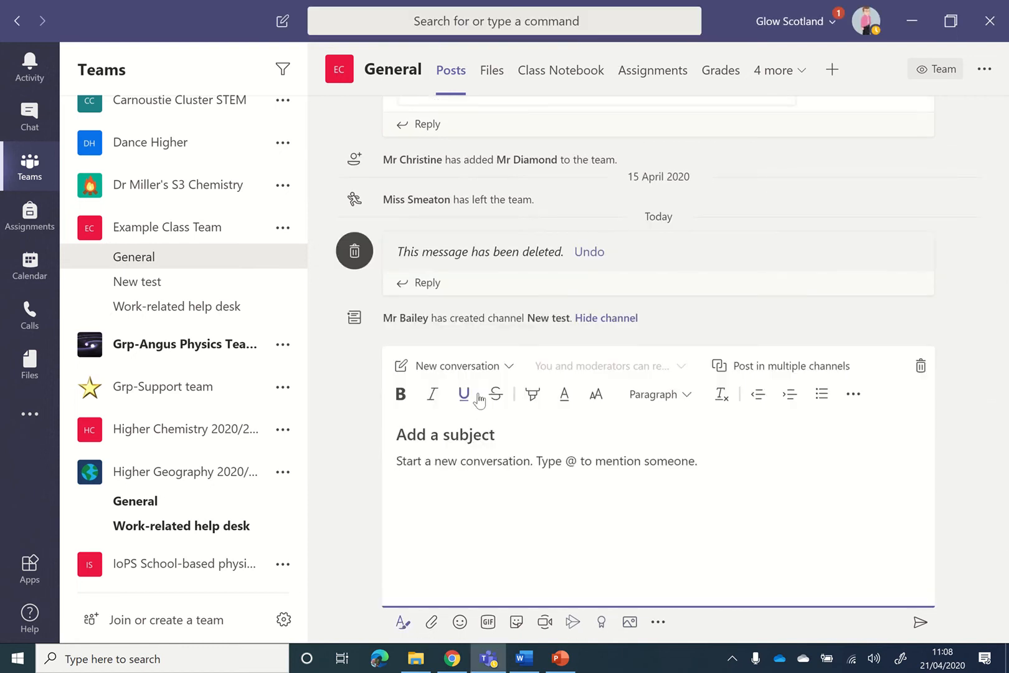
left_click(492, 366)
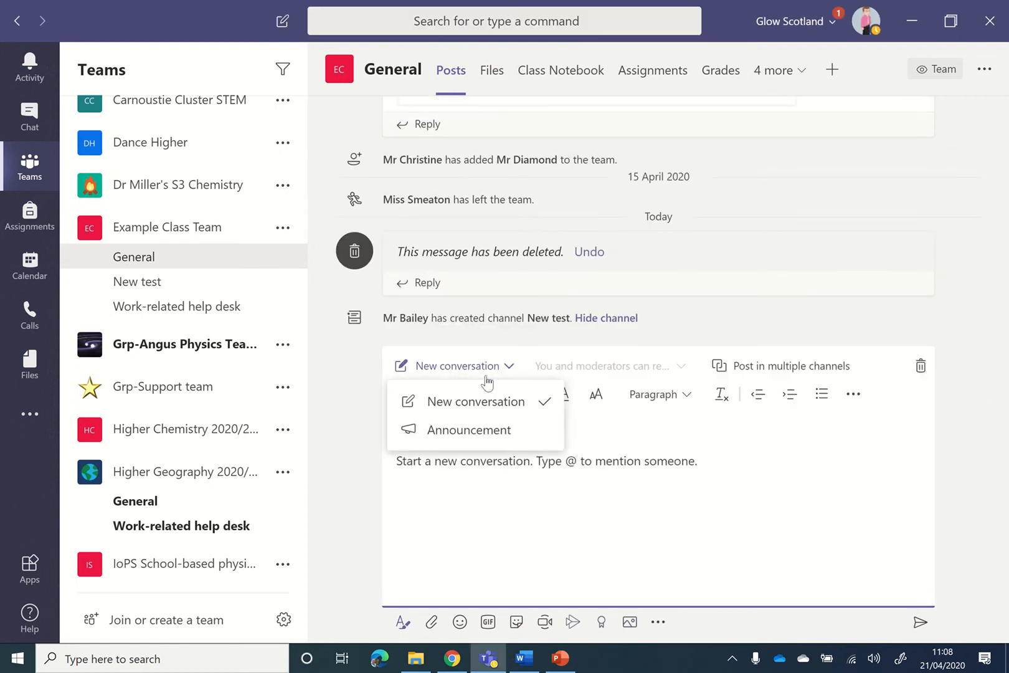
left_click(469, 429)
type("Wo")
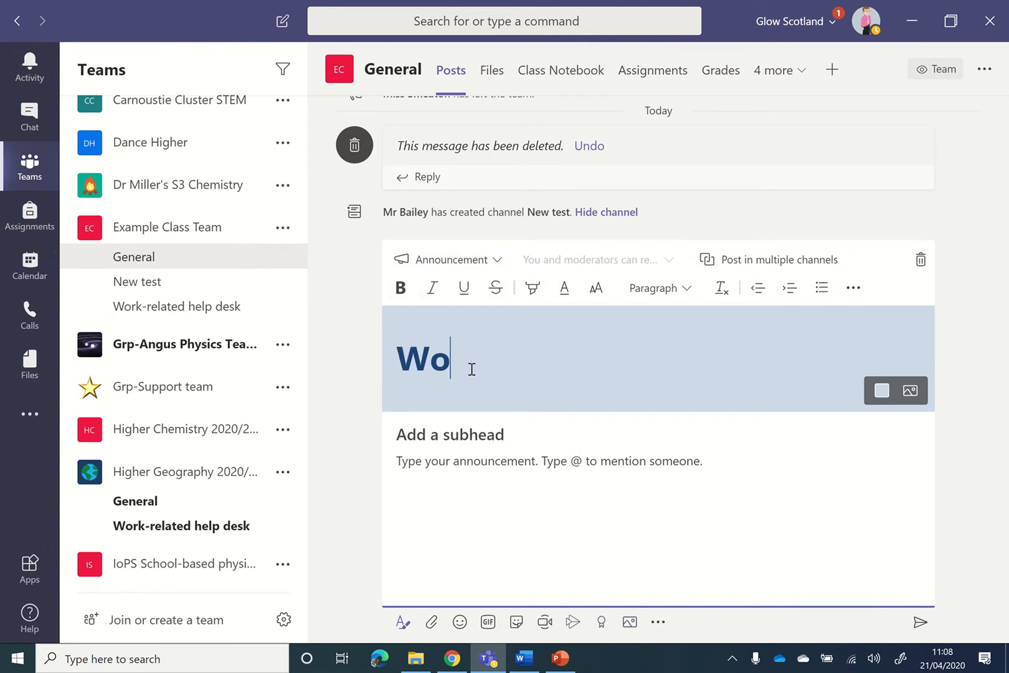
type("rk to do")
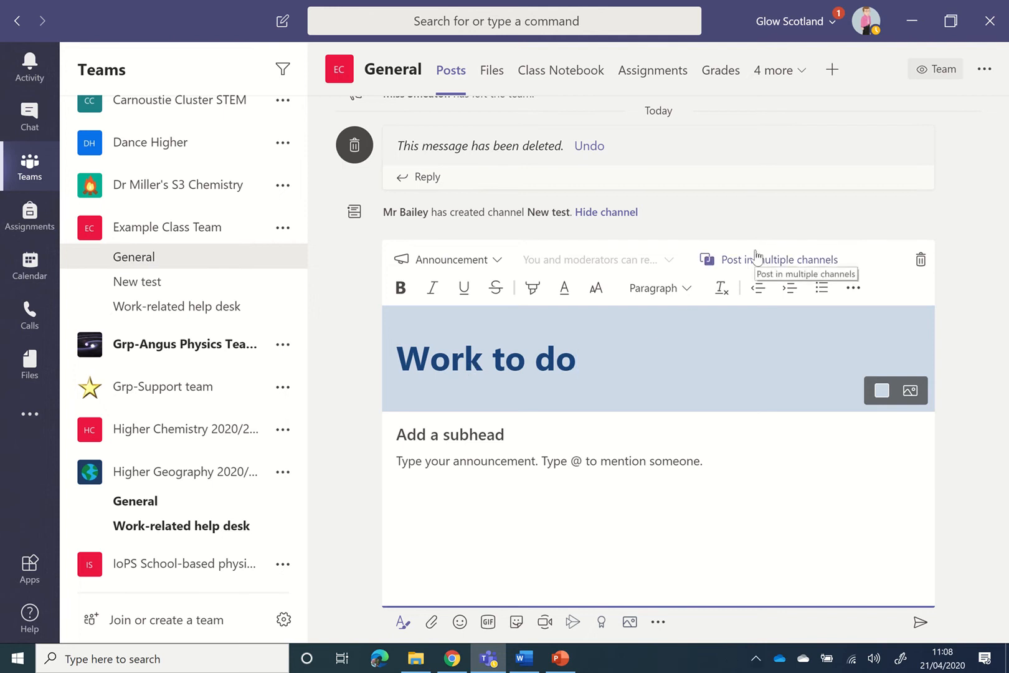
mouse_move(430, 7)
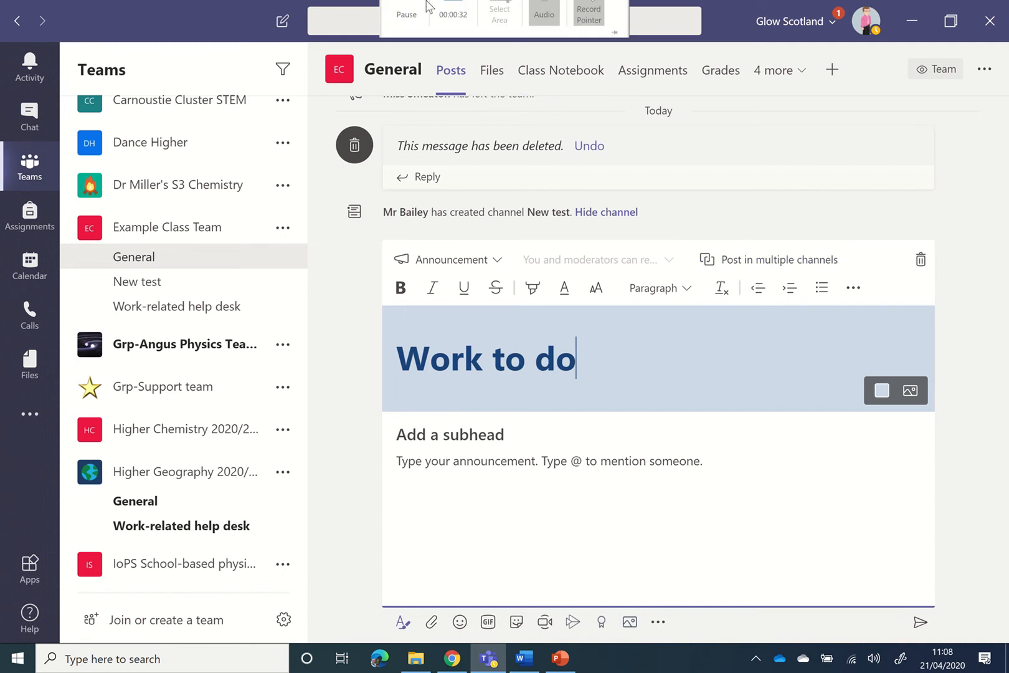
left_click(407, 36)
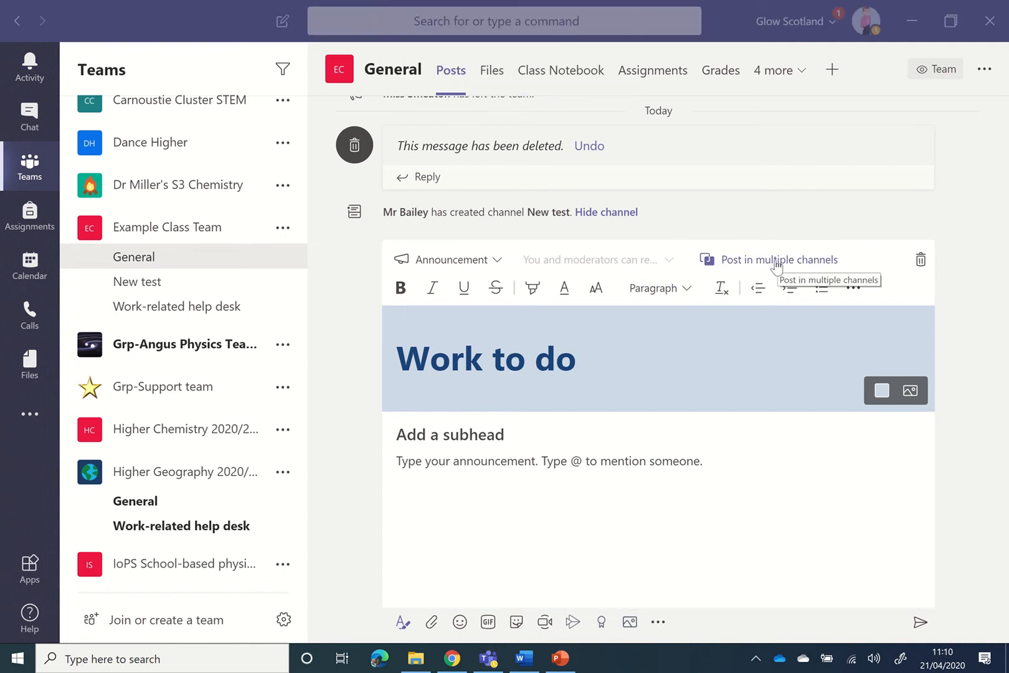
Turn on posting in multiple channels for the announcement and set the headline's background colour to orange-red
left_click(776, 265)
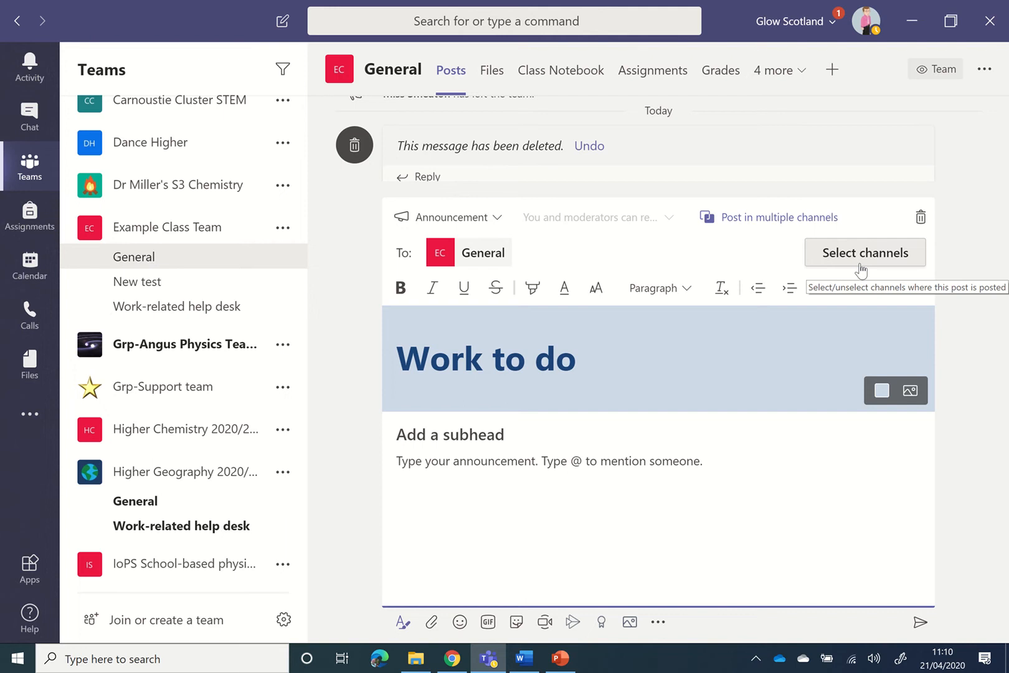
left_click(738, 360)
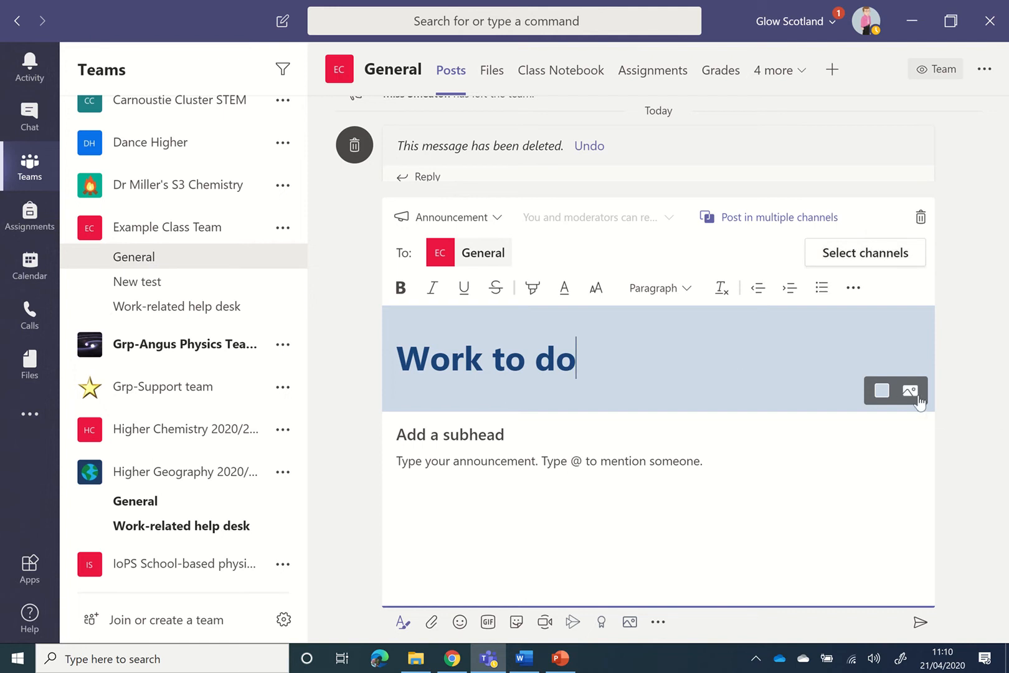
left_click(880, 390)
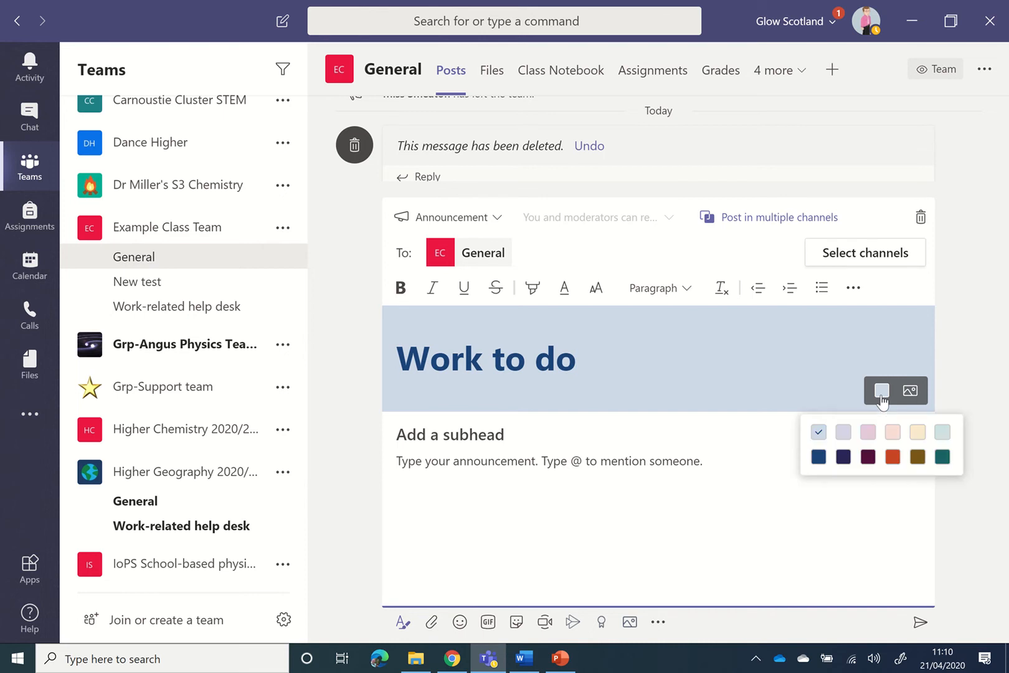
left_click(892, 453)
Apply the teal megaphone illustration from the General image category as the headline's background
left_click(910, 391)
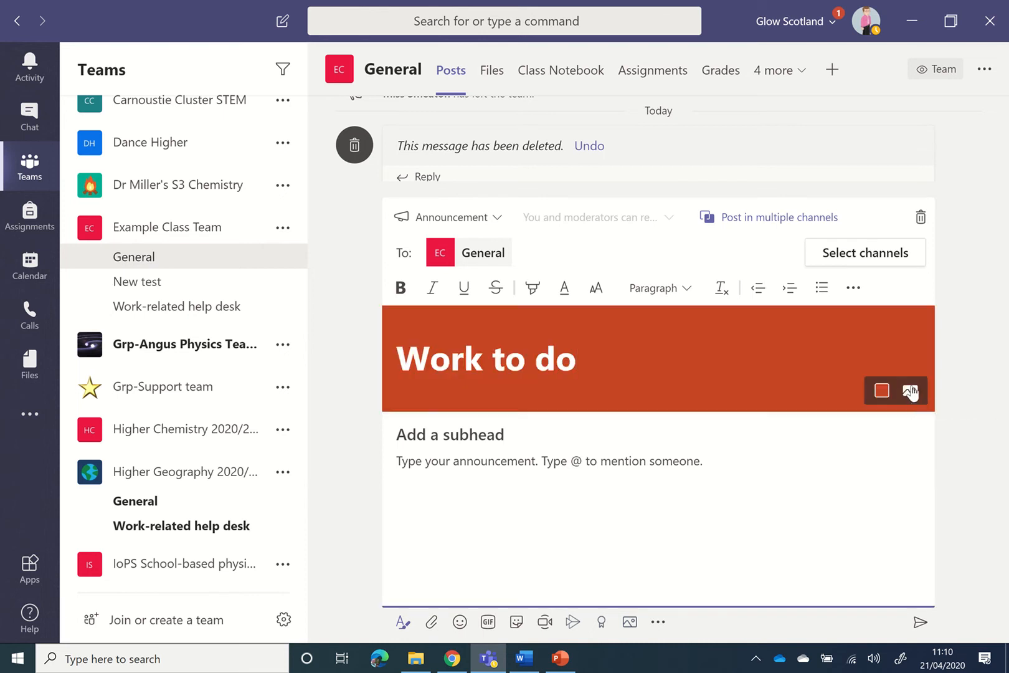
left_click(852, 430)
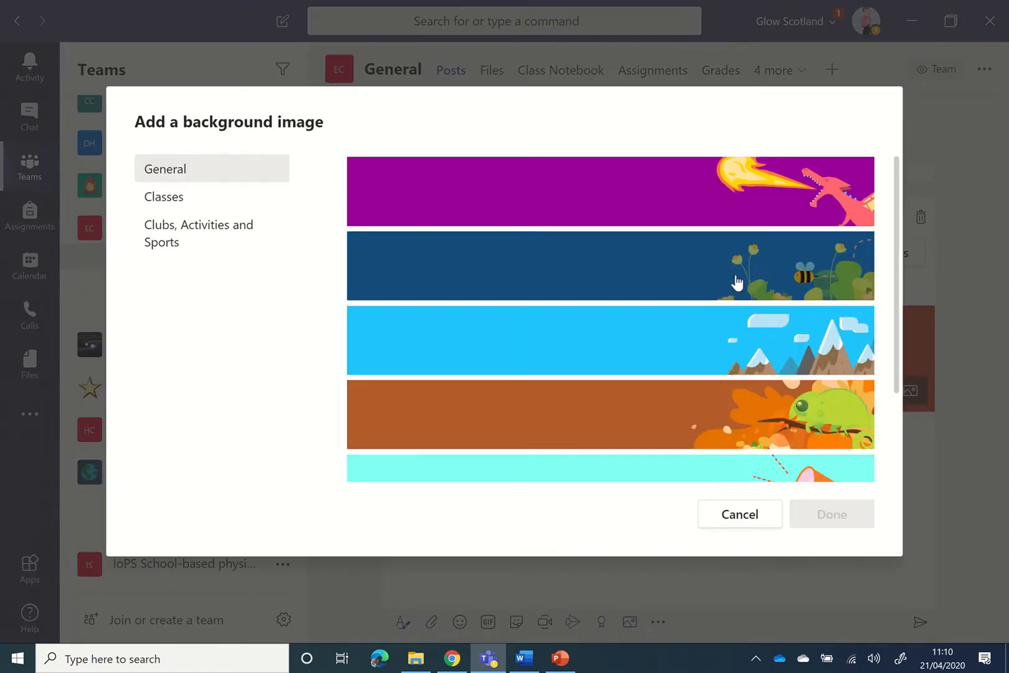
scroll(757, 282, "down", 1)
scroll(757, 282, "down", 2)
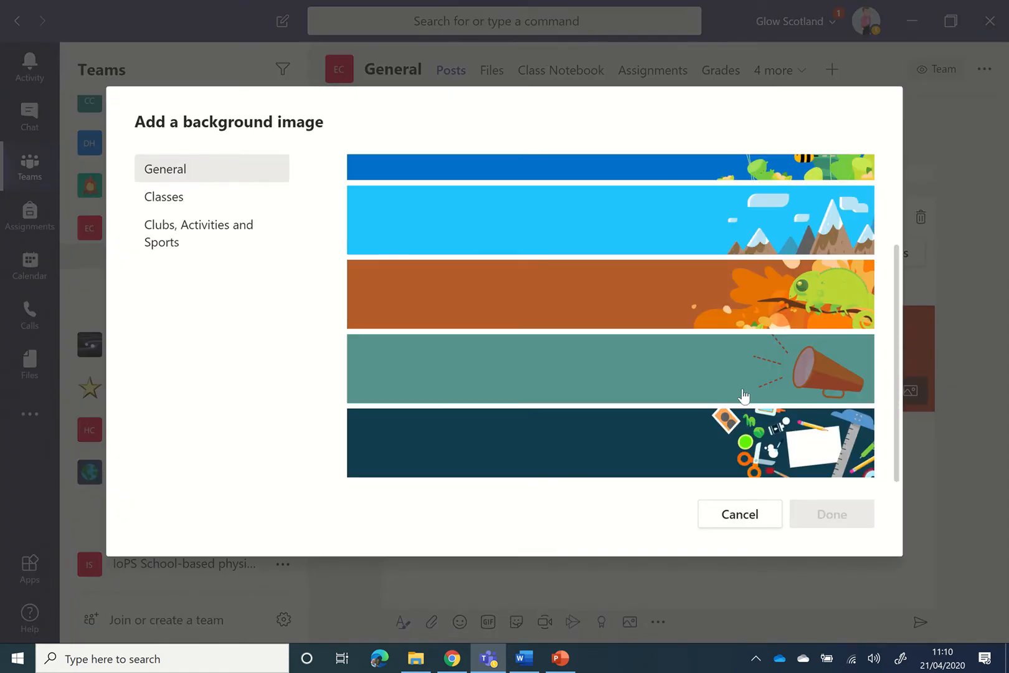
left_click(743, 394)
left_click(835, 517)
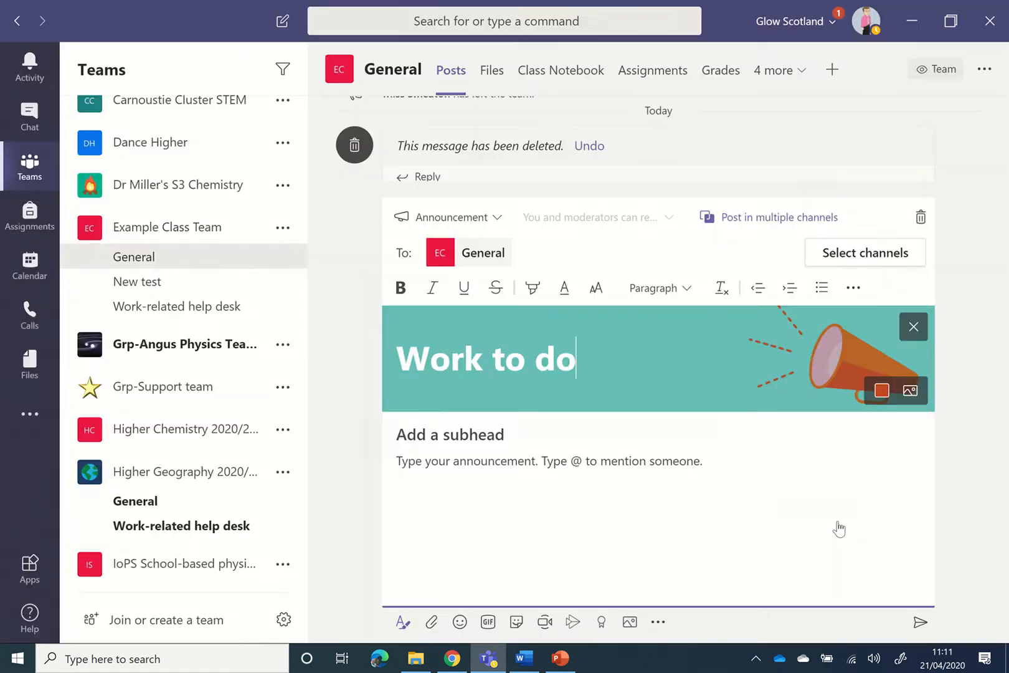
Add the subhead "Details of the work to do." to the announcement
left_click(491, 437)
type("Details of the")
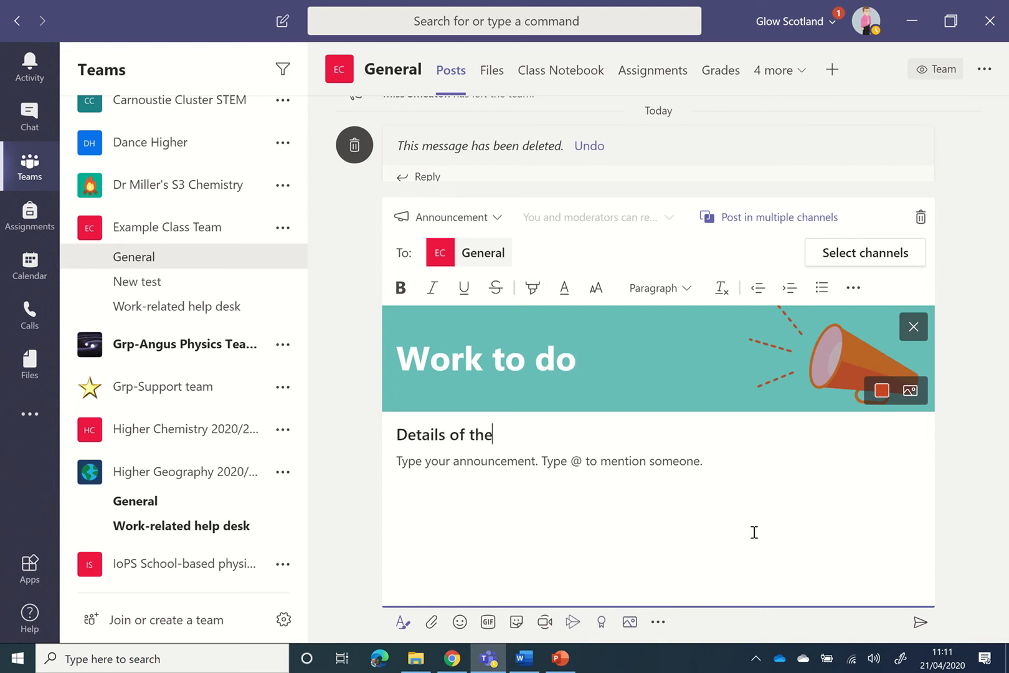
type(" work to do.")
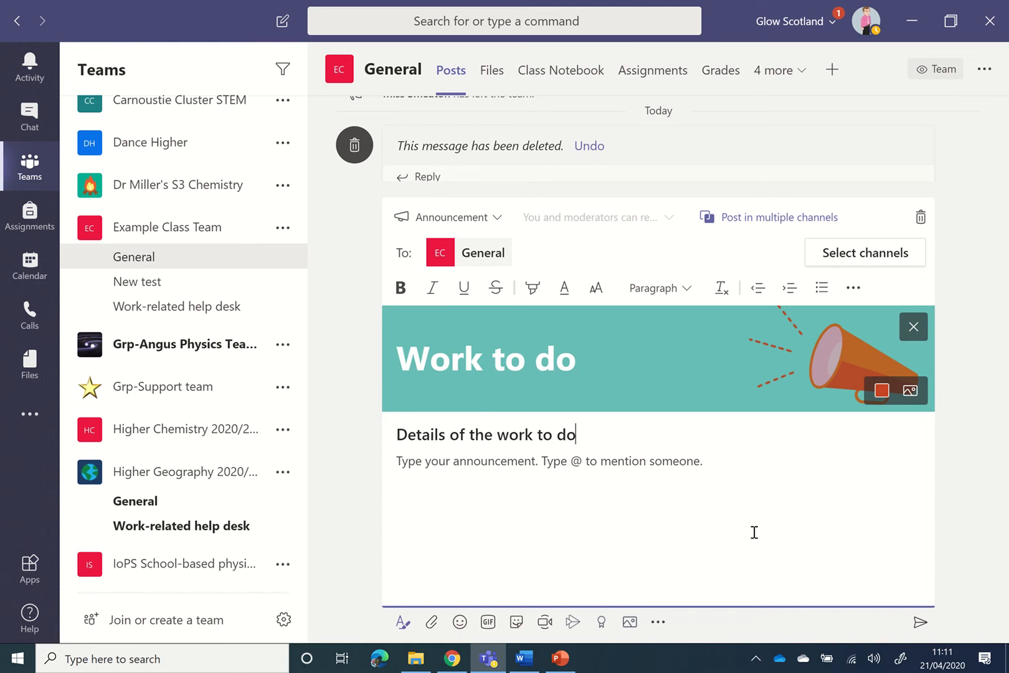
Begin the announcement body with "Tasks for this week:" followed by the line "Read the document: reading."
left_click(521, 464)
type("Tasks for thi")
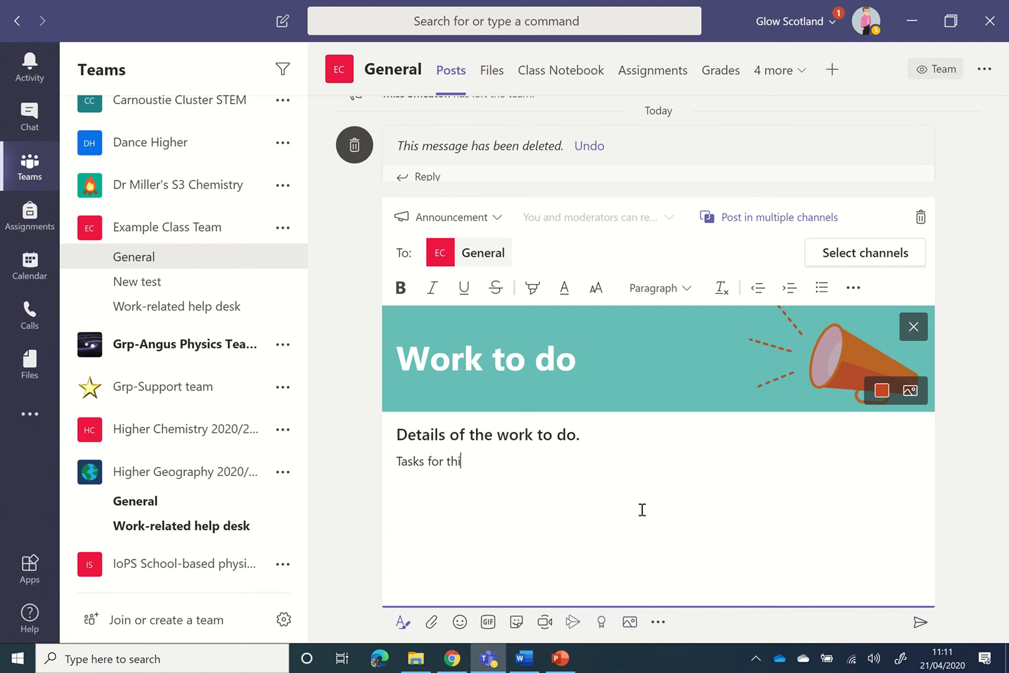
type("s week:")
key("Return")
type("Read the documents")
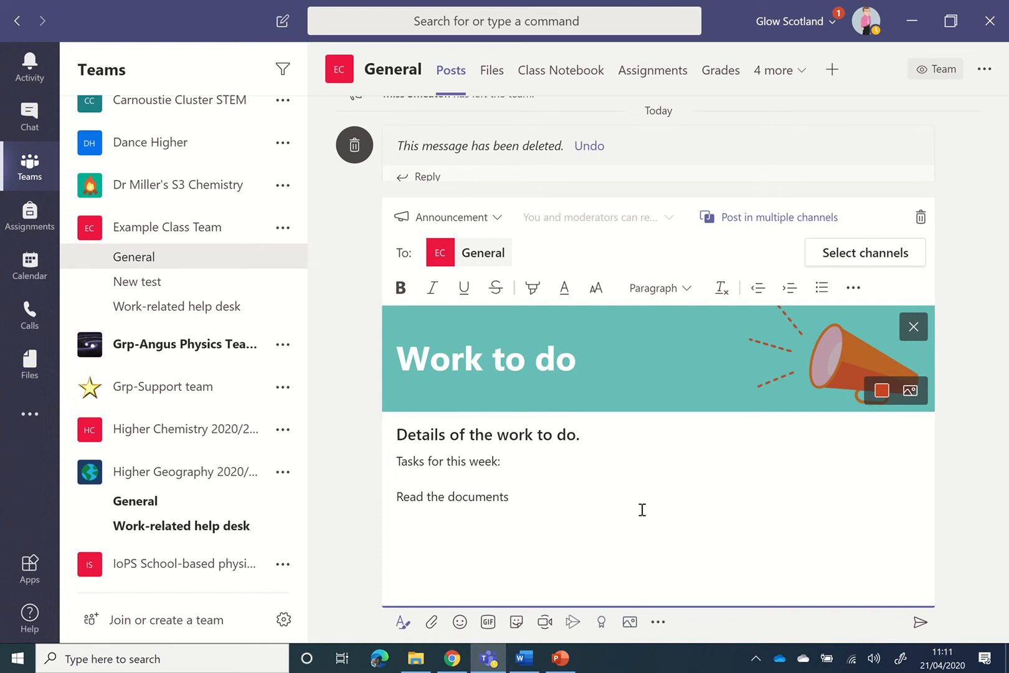
key("BackSpace")
type(": reading.")
key("Return")
Add the task lines "Watch the video: Video" and "Do the questions: Questions." to the announcement body
type("Watch the video")
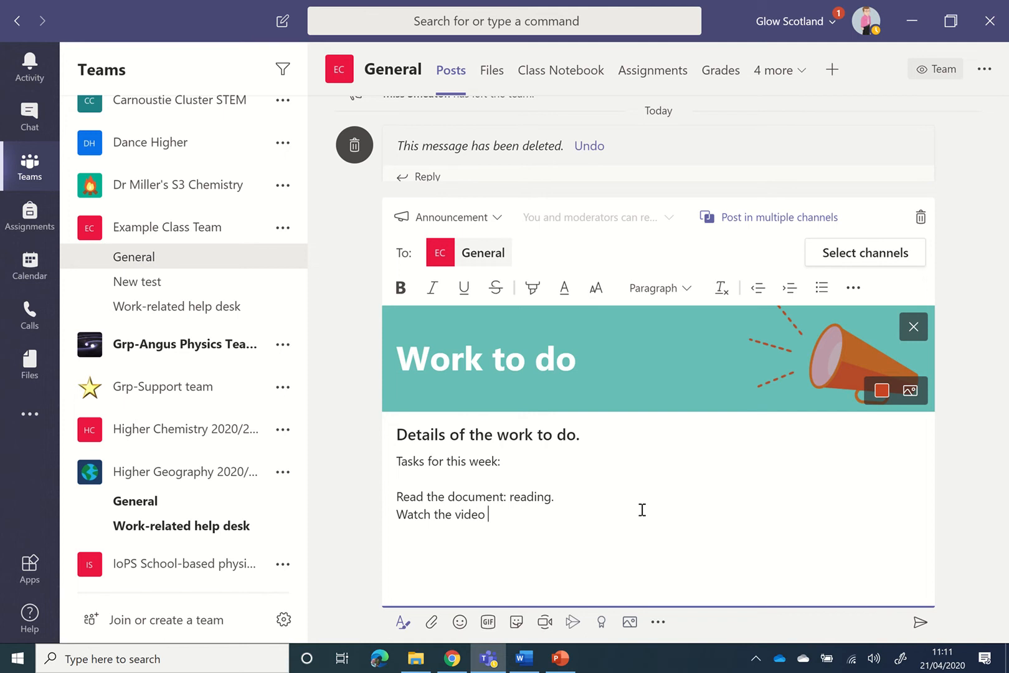
key("BackSpace")
type(": Video")
key("Return")
type("Do the")
key("BackSpace")
key("BackSpace")
key("BackSpace")
type("r")
key("BackSpace")
type("the ques")
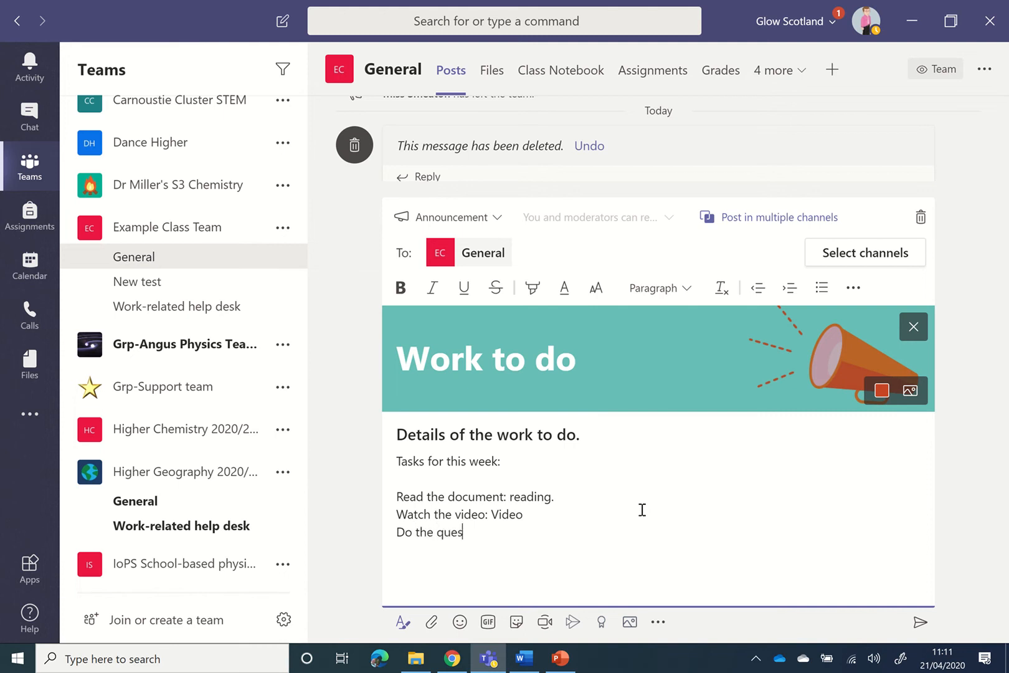
type("tions: Questions.")
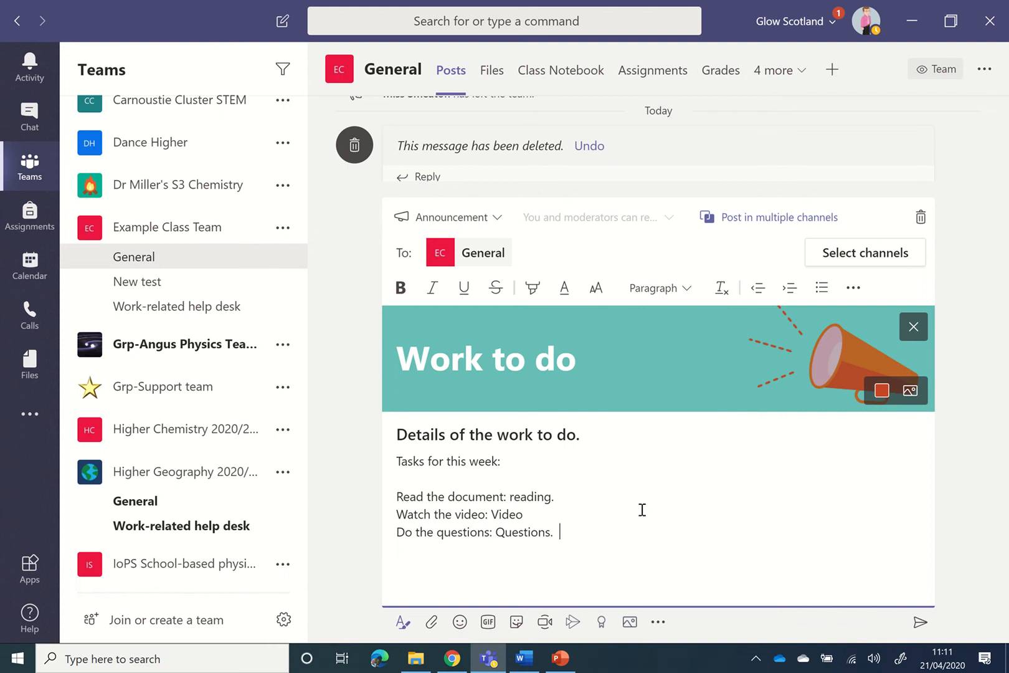
Add a separate closing paragraph reading "You can find these in the files section." to the announcement body
key("Return")
key("Return")
type("You can find these in the file")
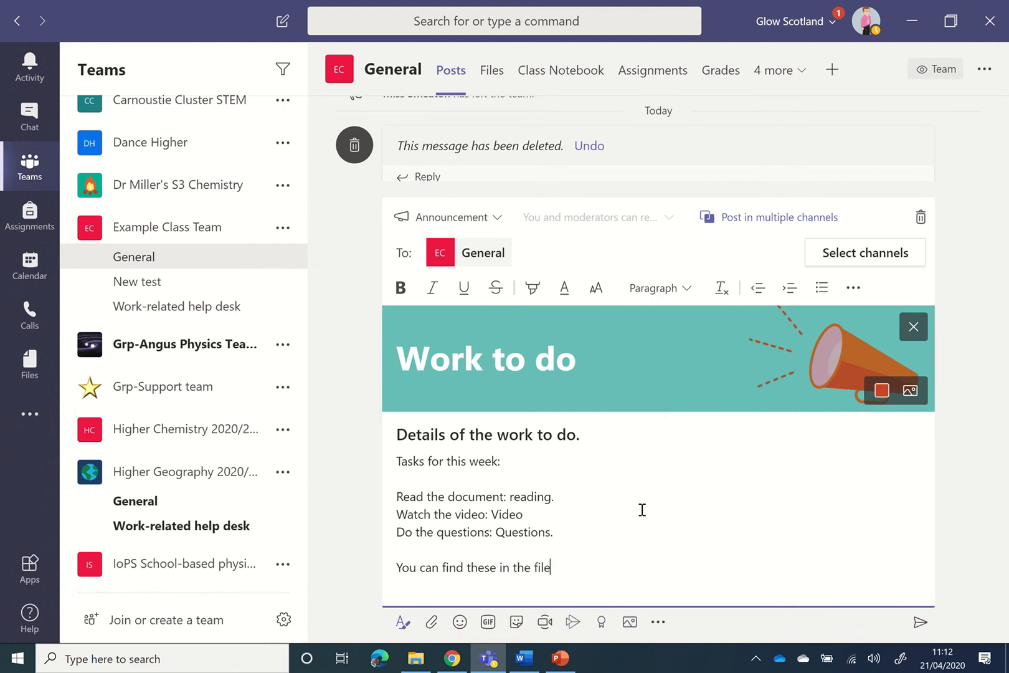
type("s section.")
key("Return")
key("Return")
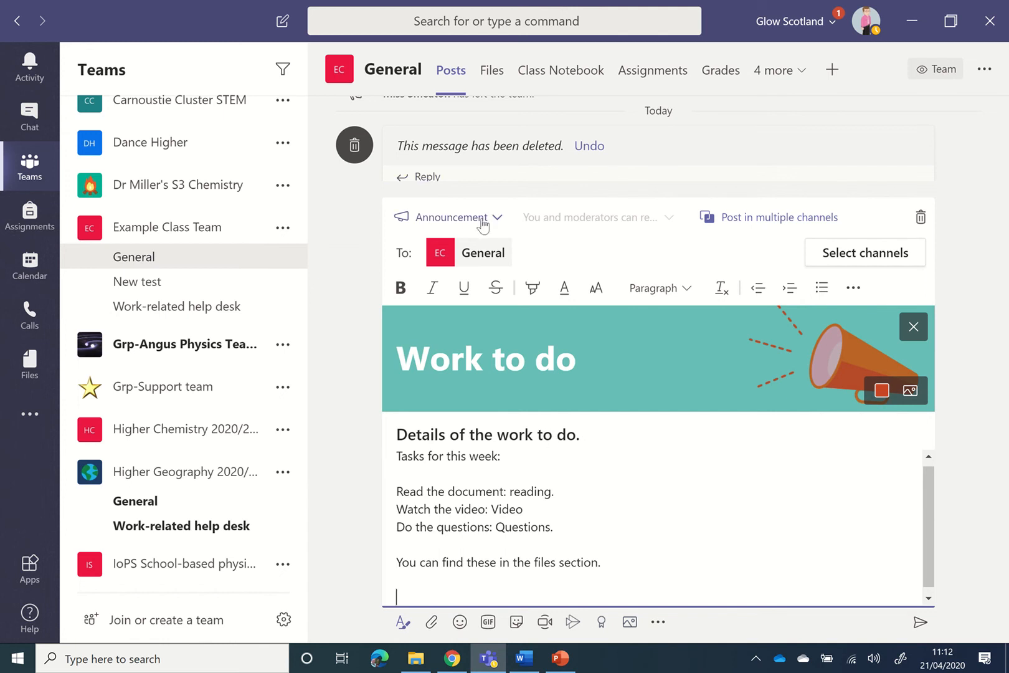
Copy the Microsoft Teams link to Reading.pdf from the Class Materials folder in the General channel's files
left_click(495, 74)
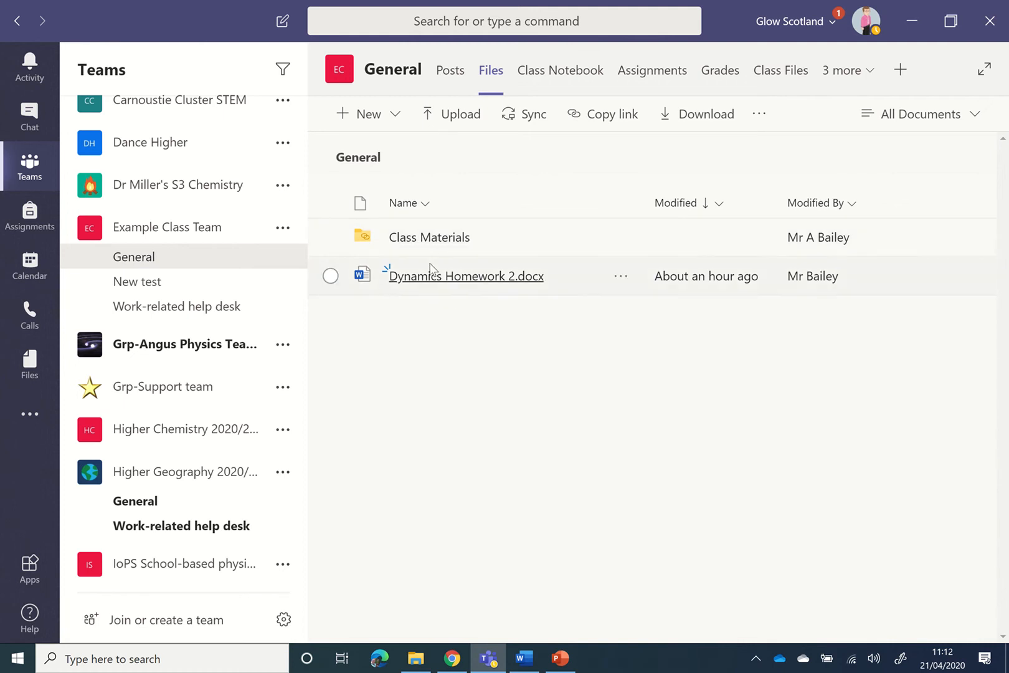
left_click(430, 238)
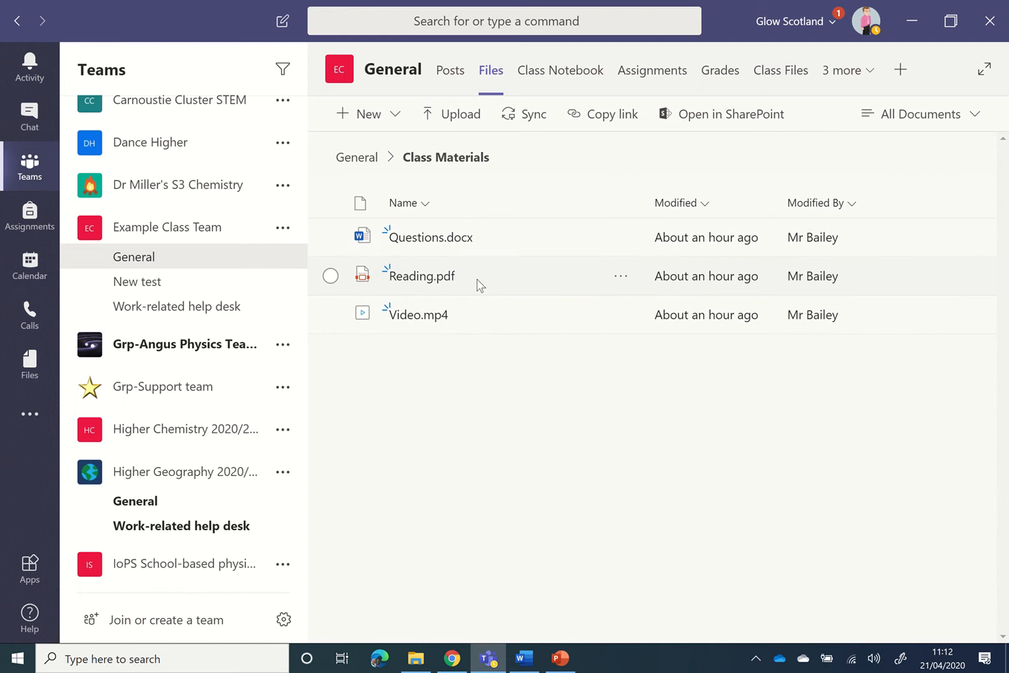
left_click(620, 284)
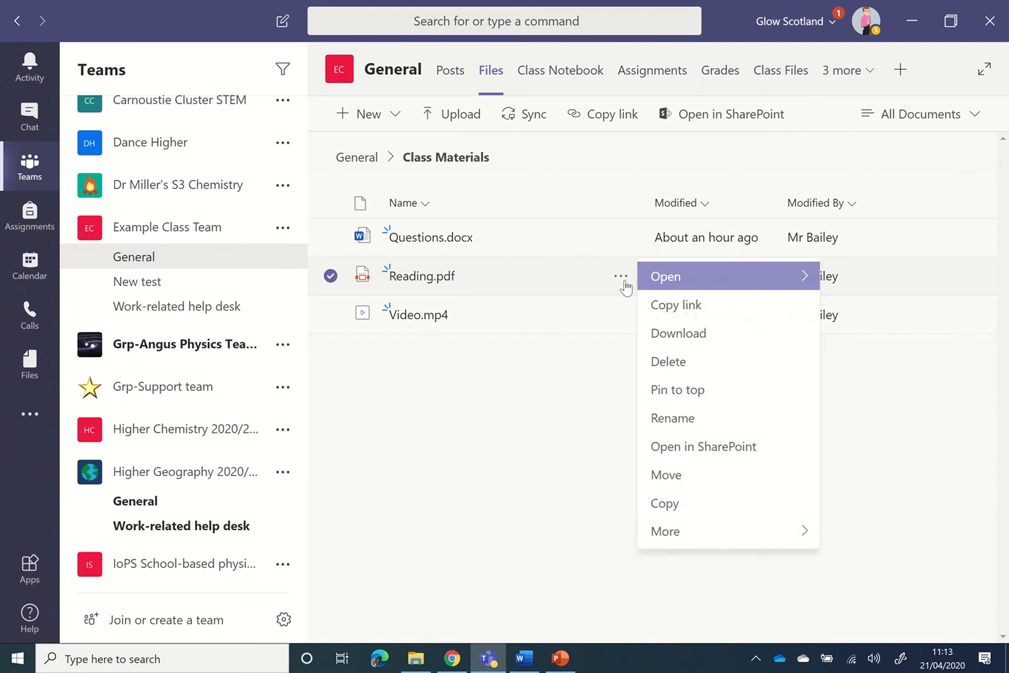
left_click(665, 306)
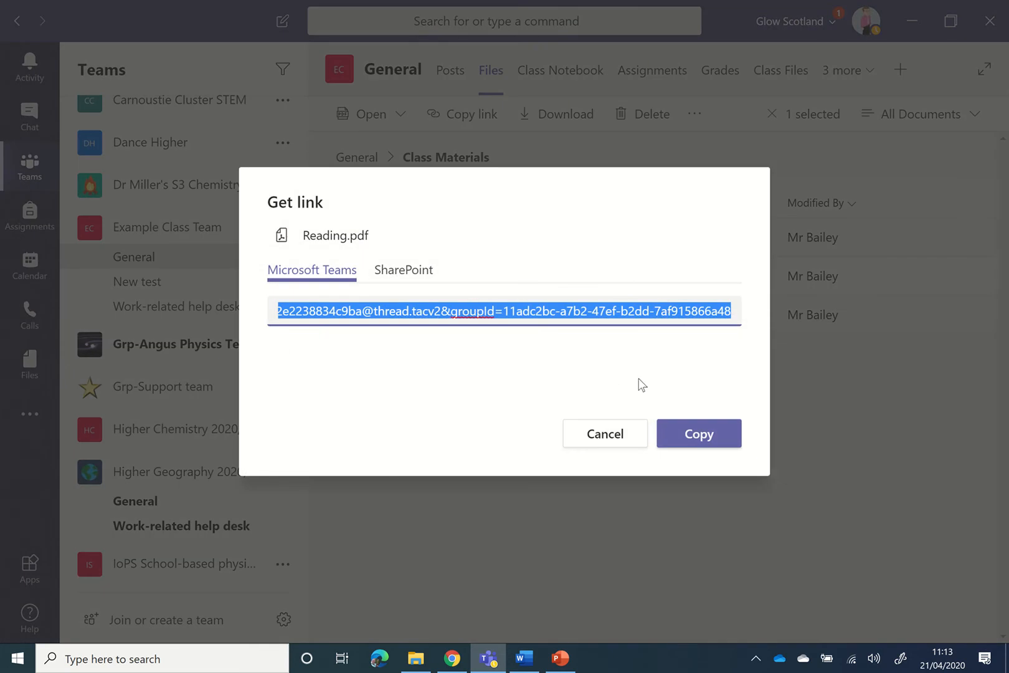
left_click(699, 436)
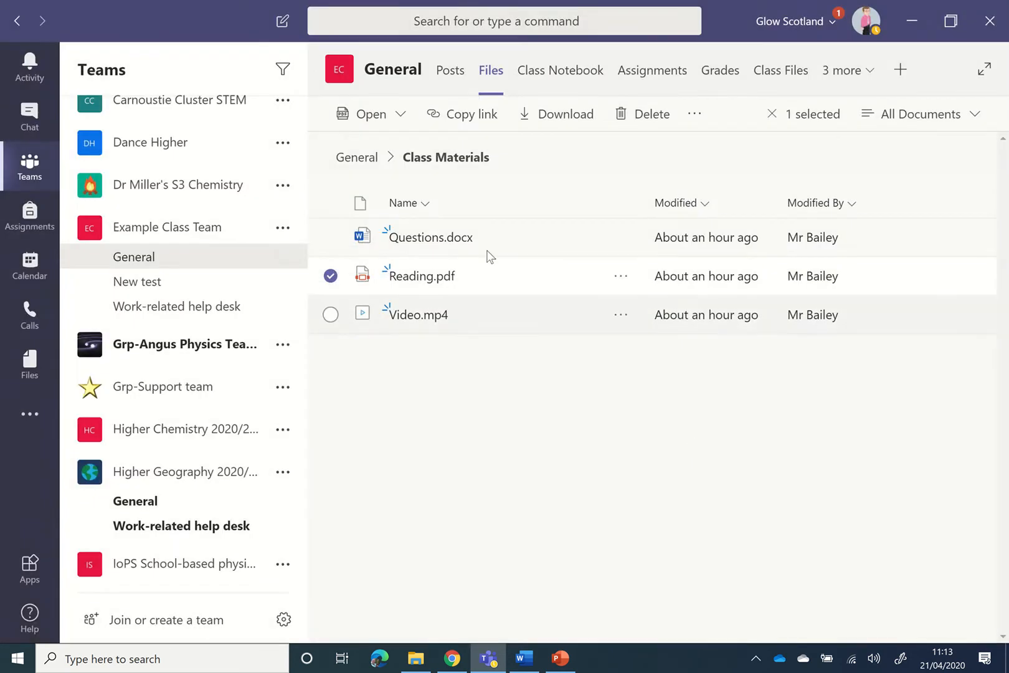
Return to the General channel's draft announcement and hyperlink the word "reading" to the copied file address
left_click(143, 258)
scroll(496, 478, "down", 1)
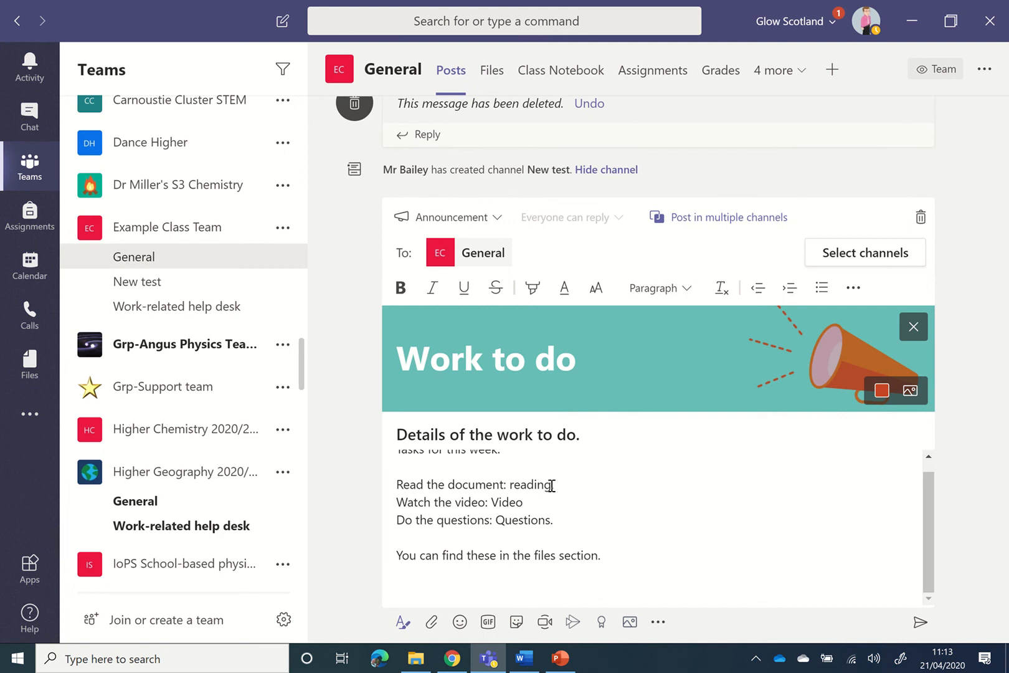
left_click_drag(551, 485, 511, 485)
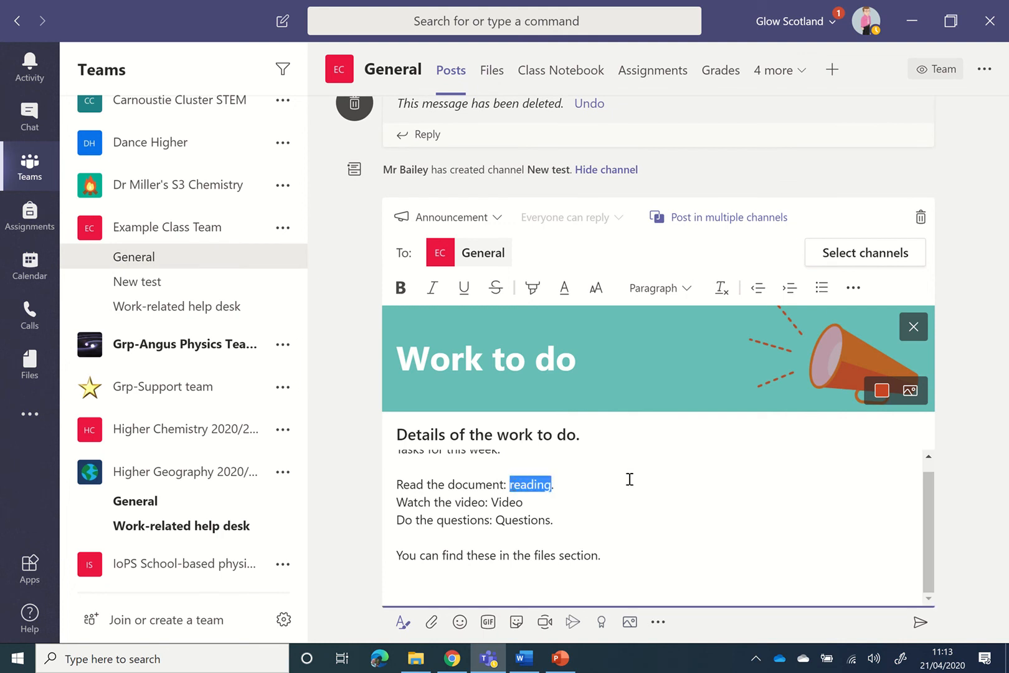
left_click(859, 287)
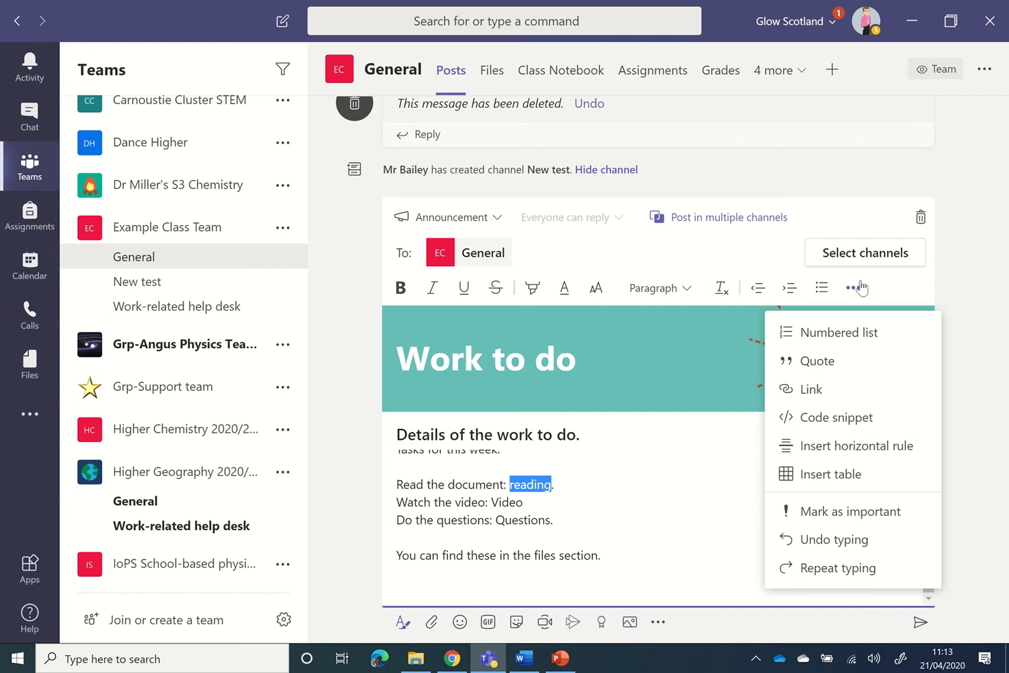
left_click(808, 390)
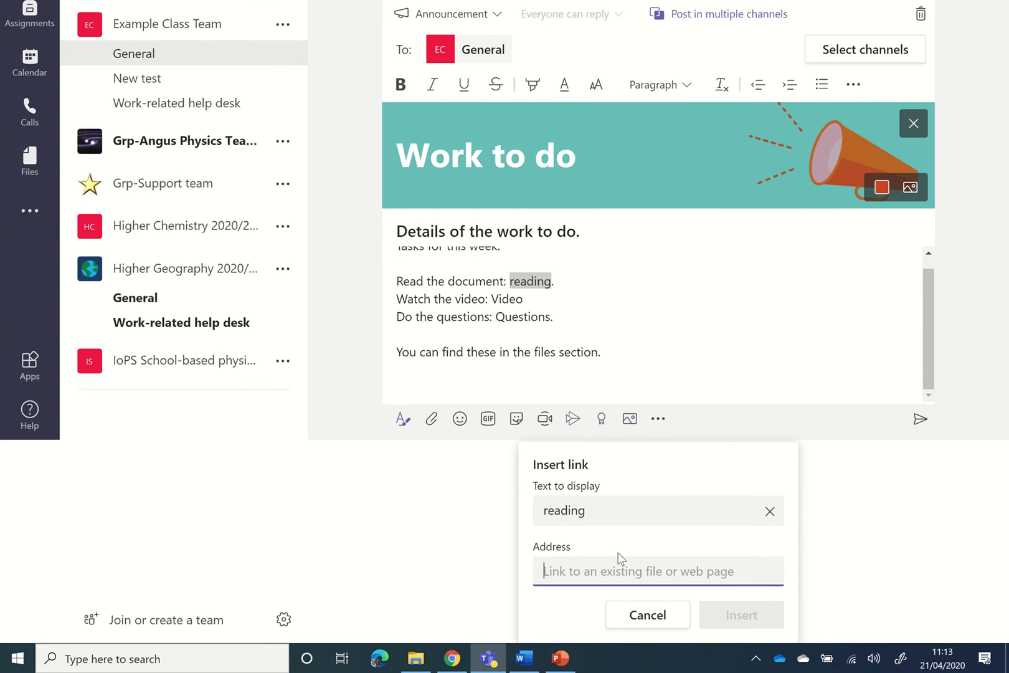
key("ctrl+v")
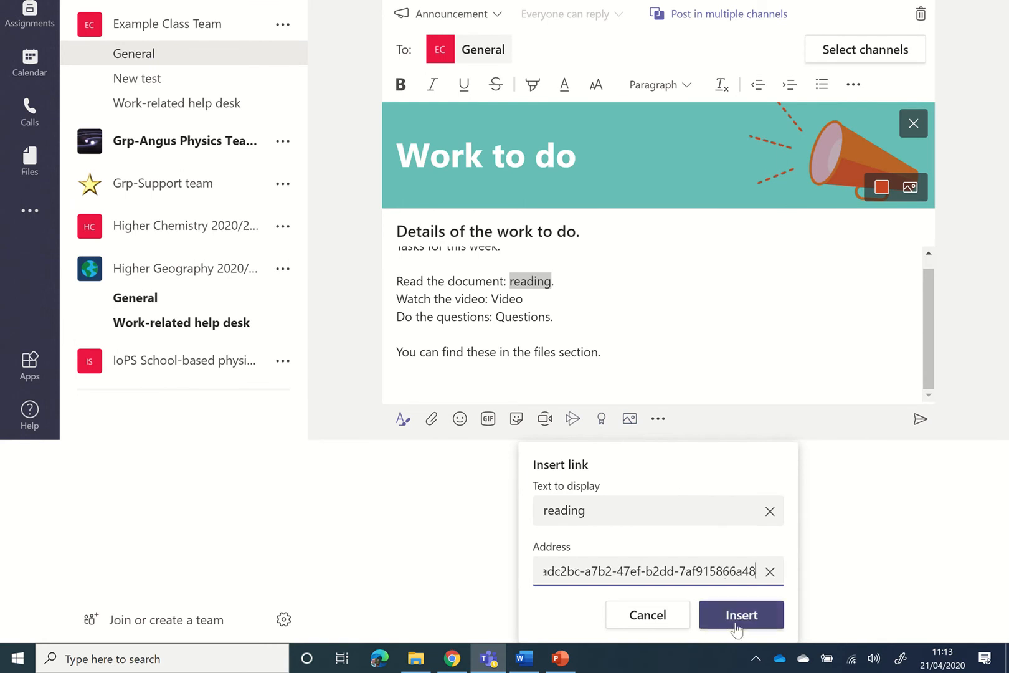
left_click(742, 614)
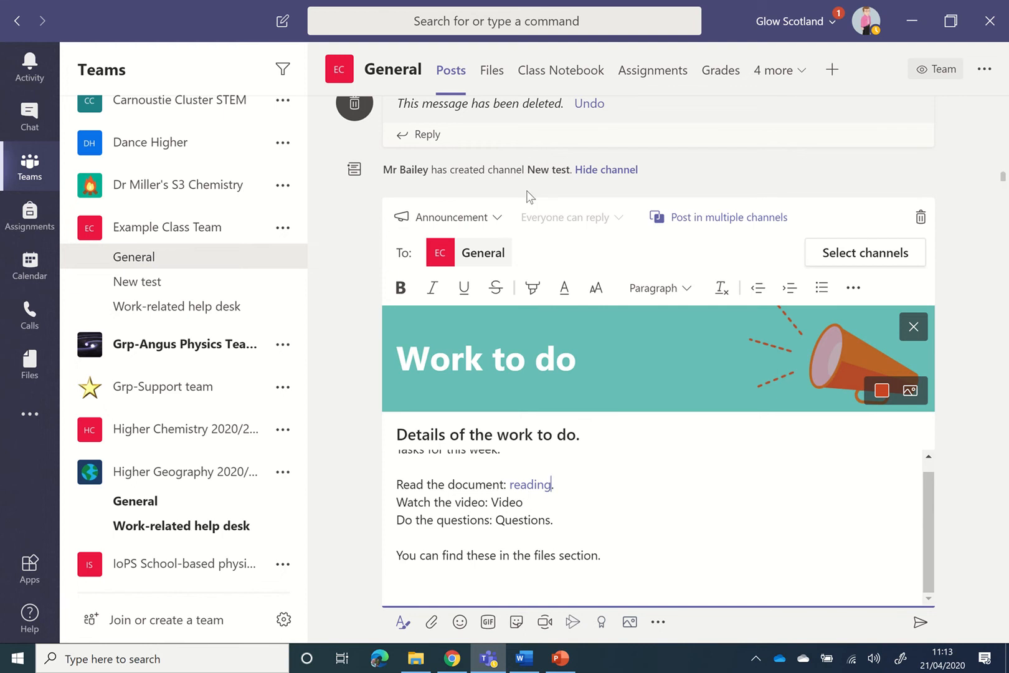
Copy the SharePoint link to Video.mp4 from the Class Materials folder in the General channel's files
left_click(491, 75)
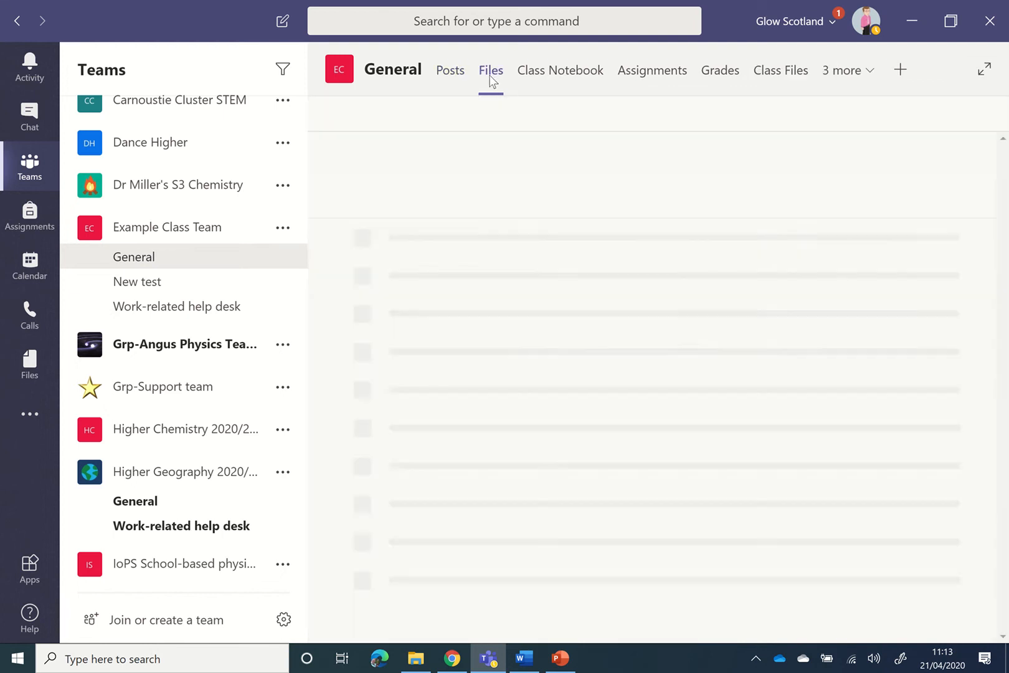
left_click(431, 236)
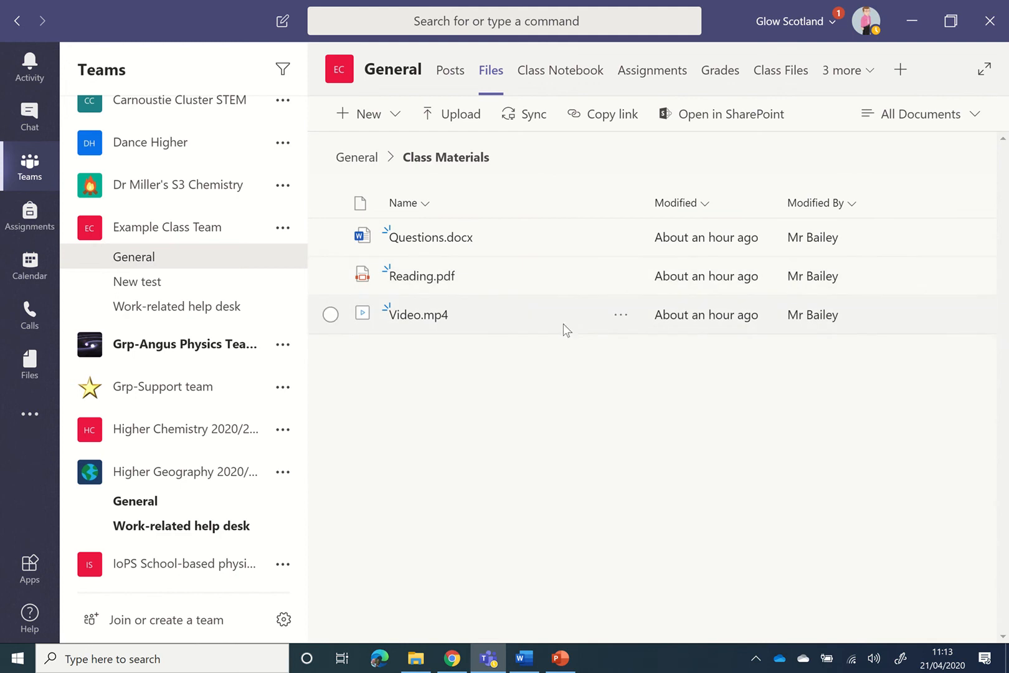
left_click(620, 323)
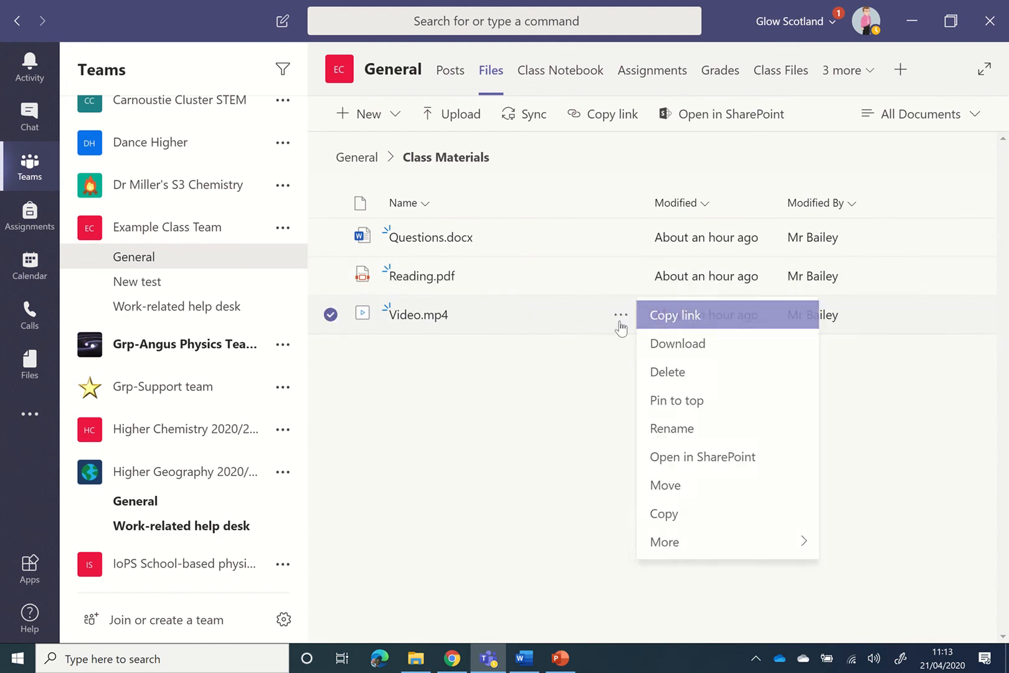
left_click(665, 317)
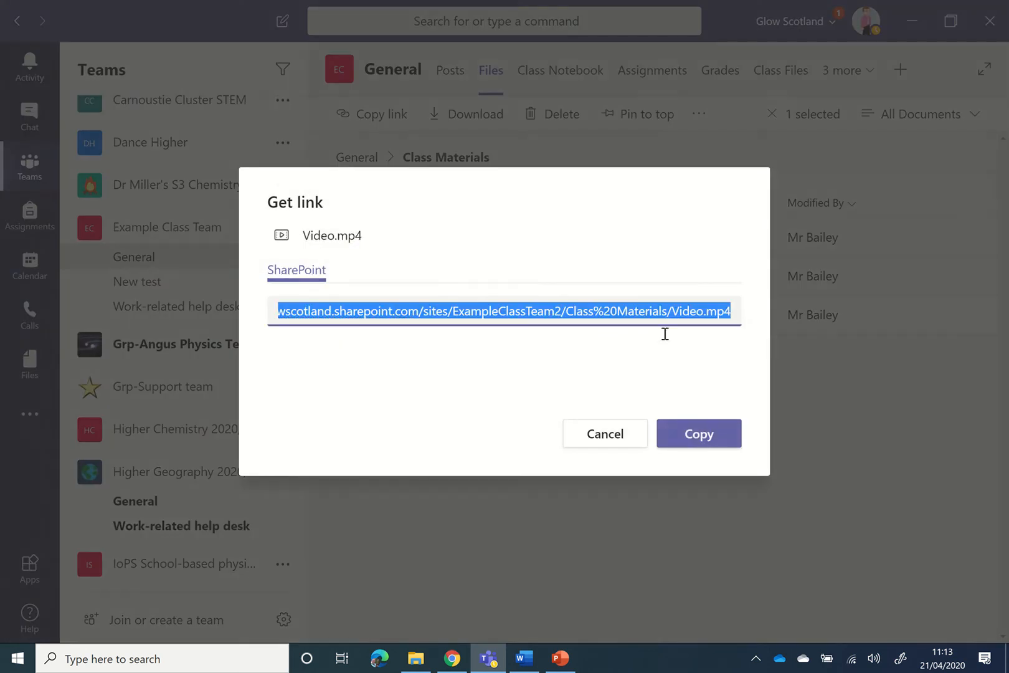
left_click(699, 435)
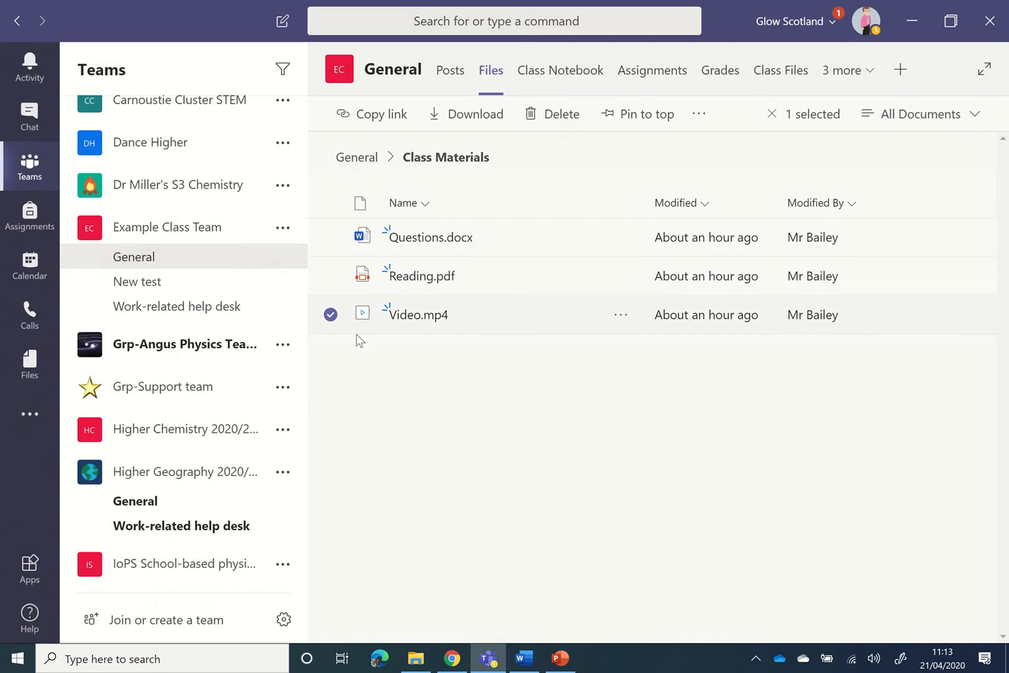
Return to the General channel's draft announcement and hyperlink the word "Video" to the copied file address
left_click(143, 269)
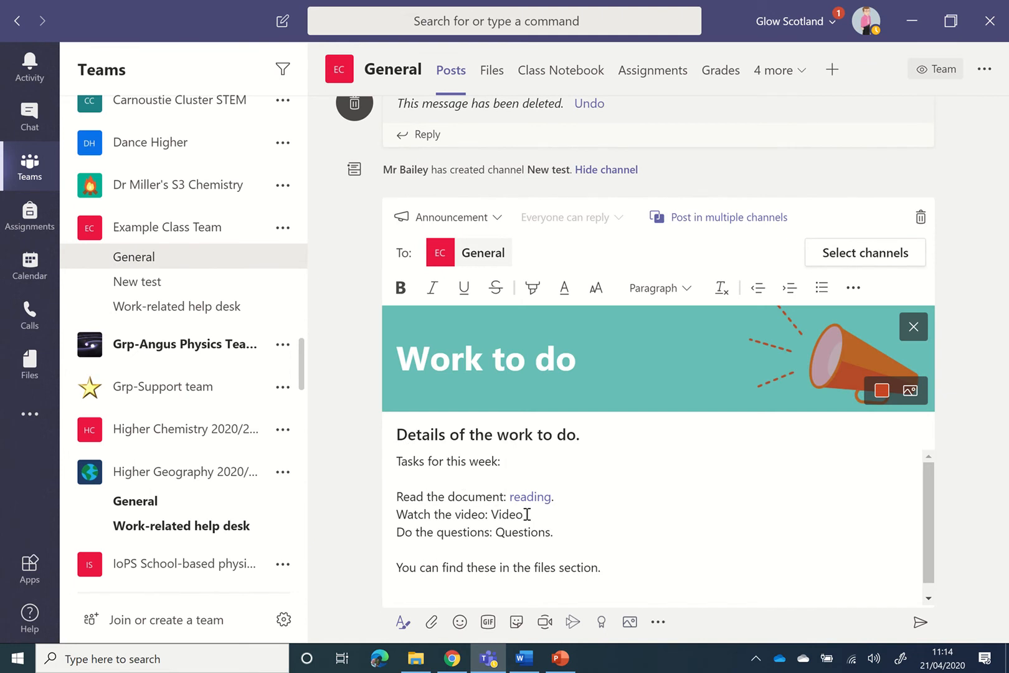
double_click(507, 514)
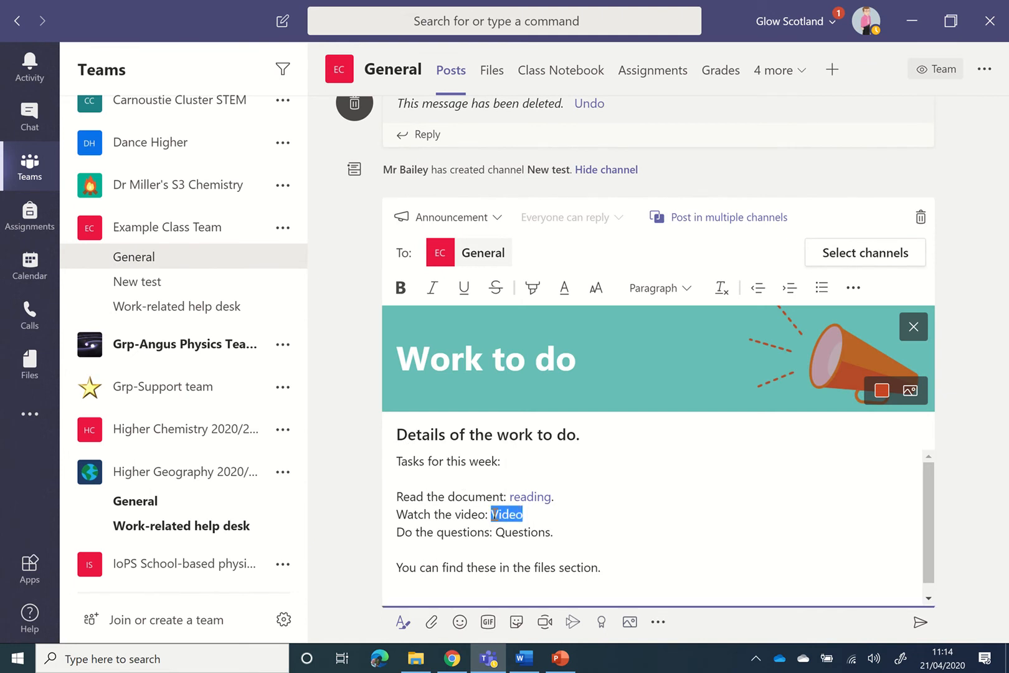
left_click(853, 288)
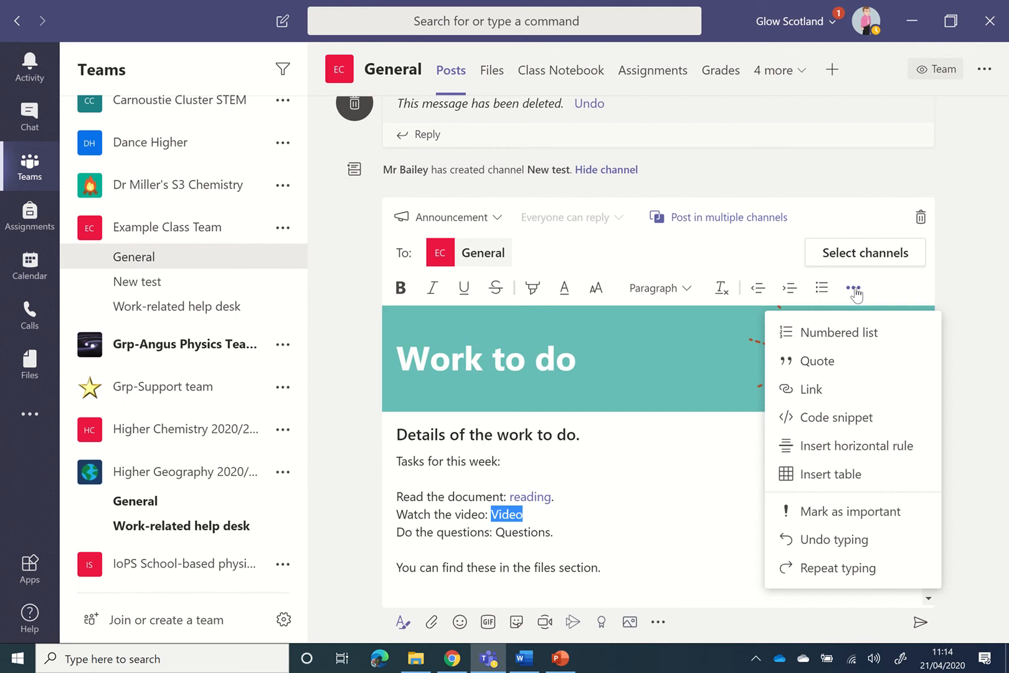
left_click(826, 390)
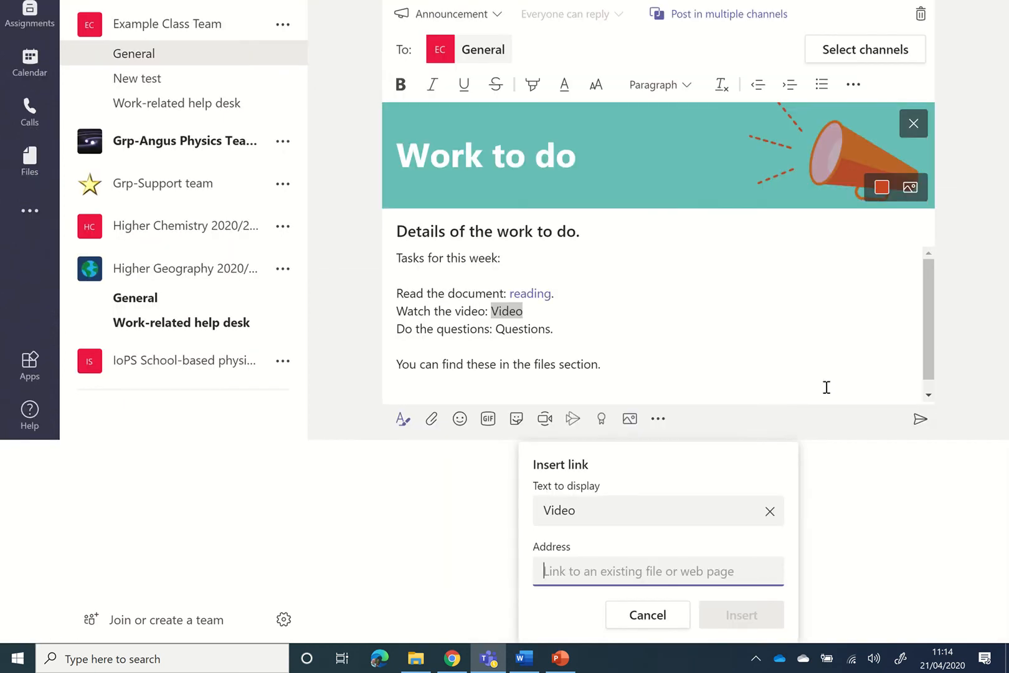
key("ctrl+v")
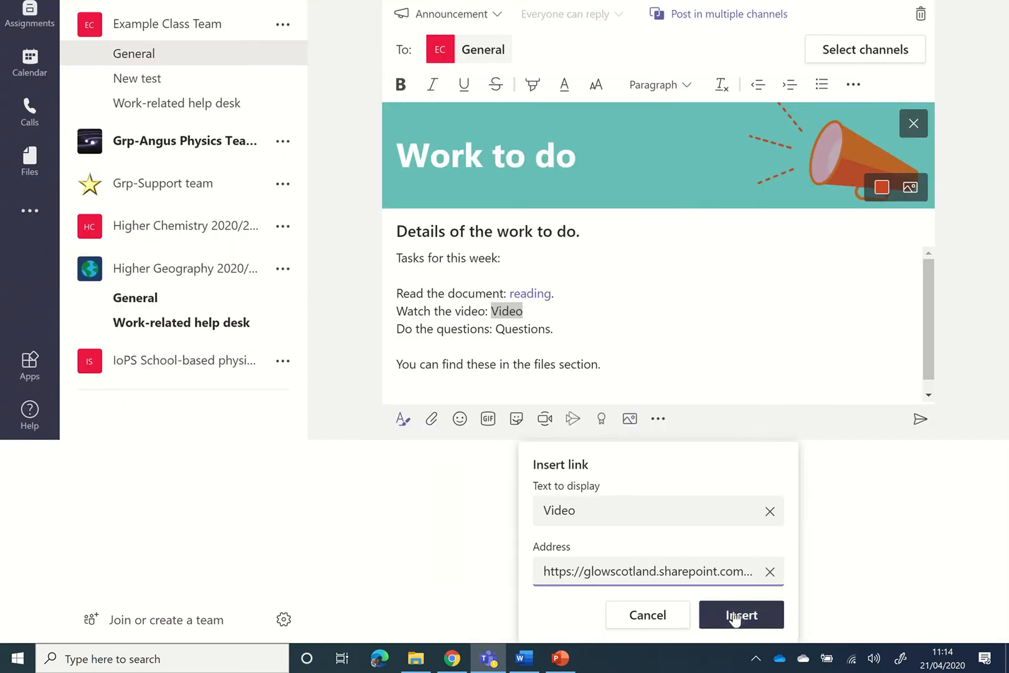
left_click(735, 616)
scroll(598, 523, "down", 1)
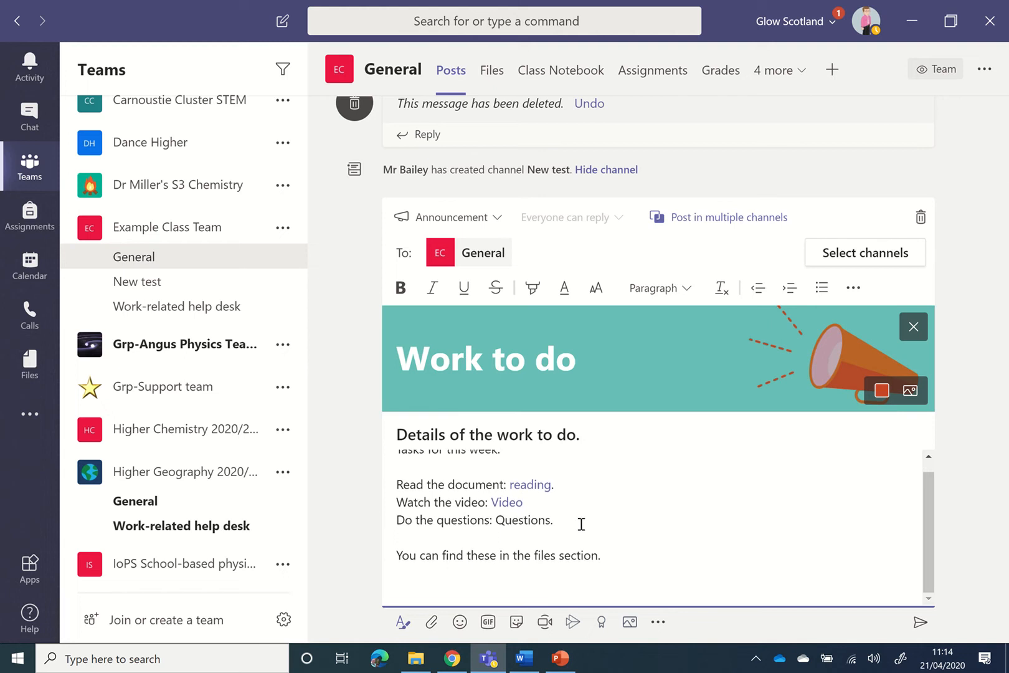
Copy the Microsoft Teams link to Questions.docx from the Class Materials folder in the General channel's files
left_click(497, 74)
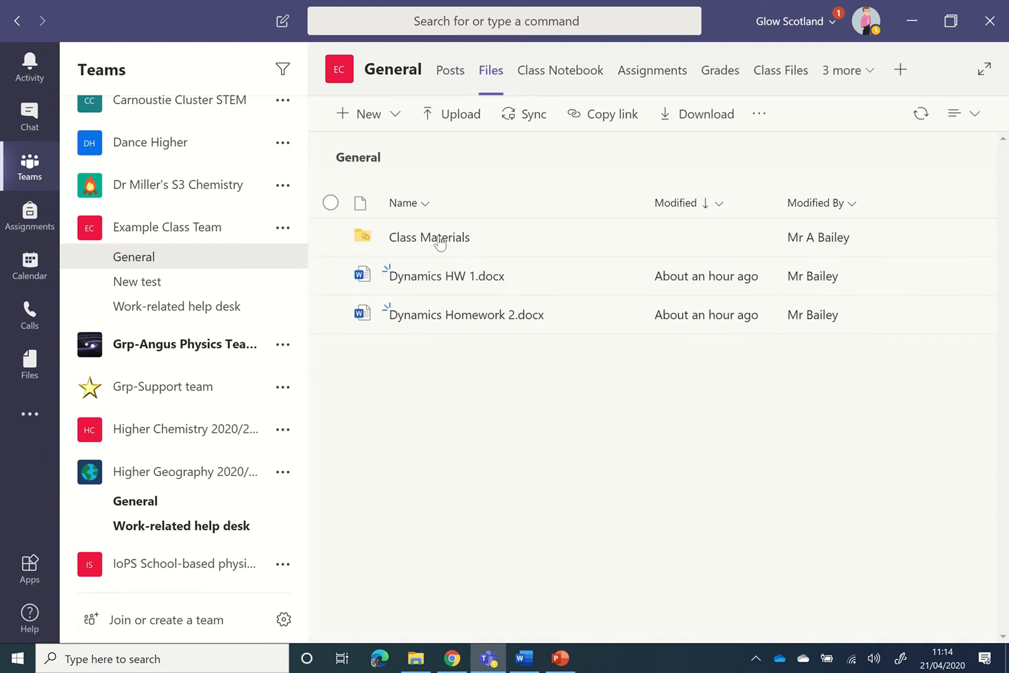
left_click(435, 242)
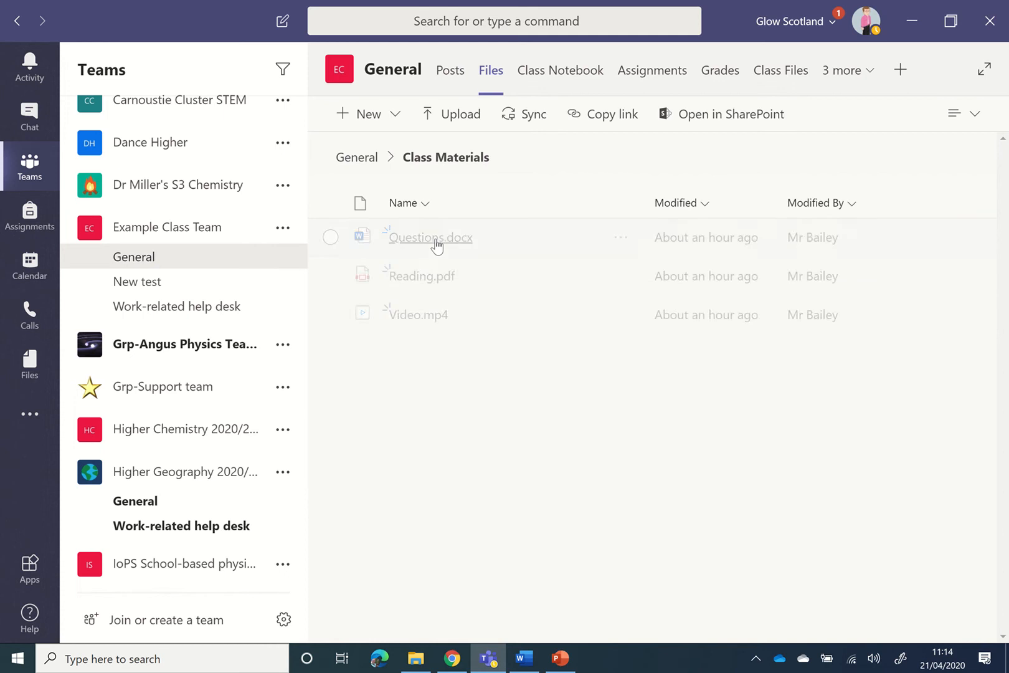
left_click(626, 240)
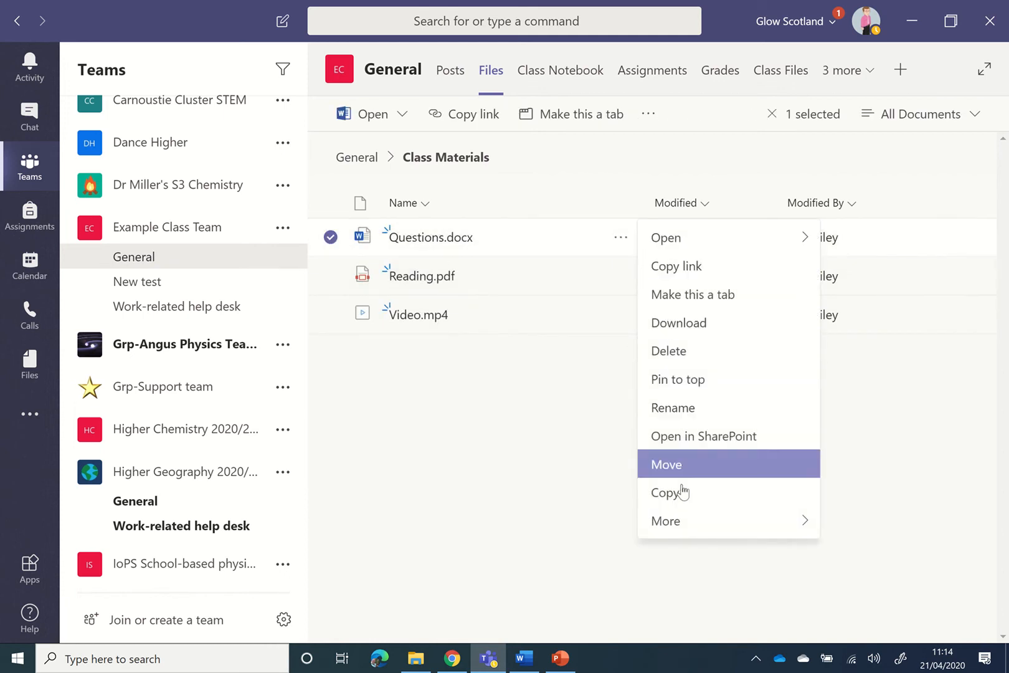
left_click(679, 272)
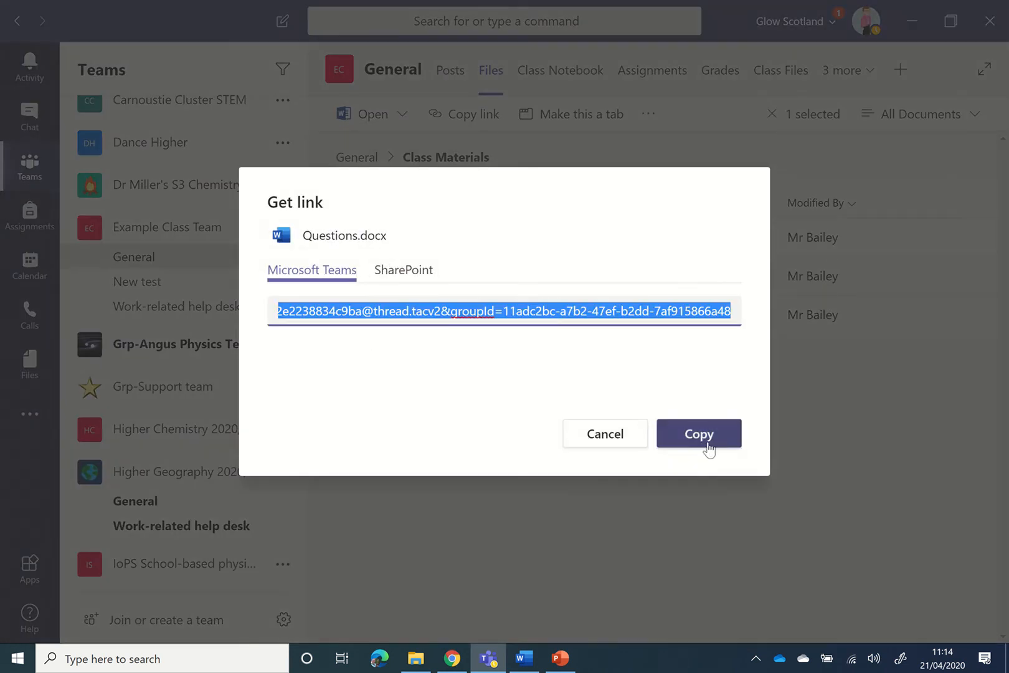
left_click(708, 447)
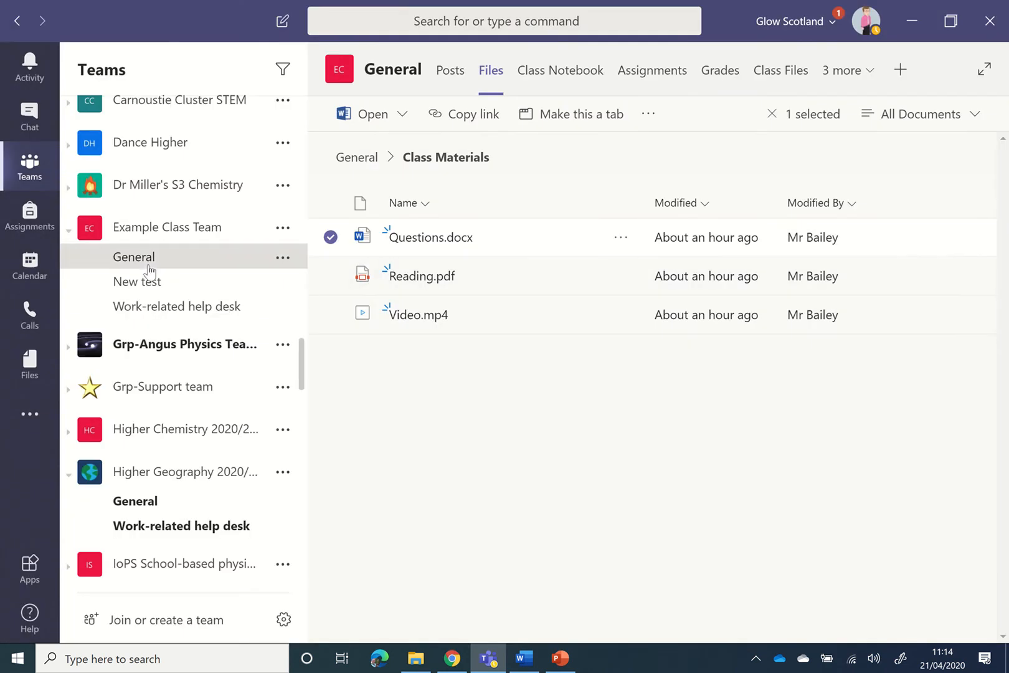
Return to the General channel's draft announcement and hyperlink the word "Questions" to the copied file address
left_click(148, 268)
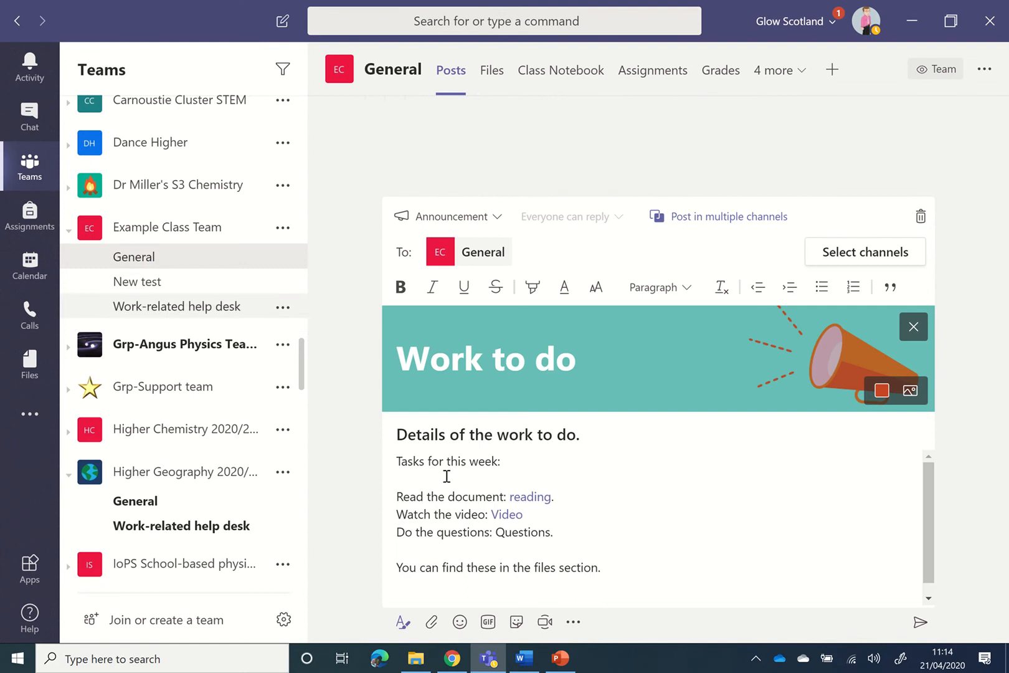
left_click_drag(551, 534, 495, 534)
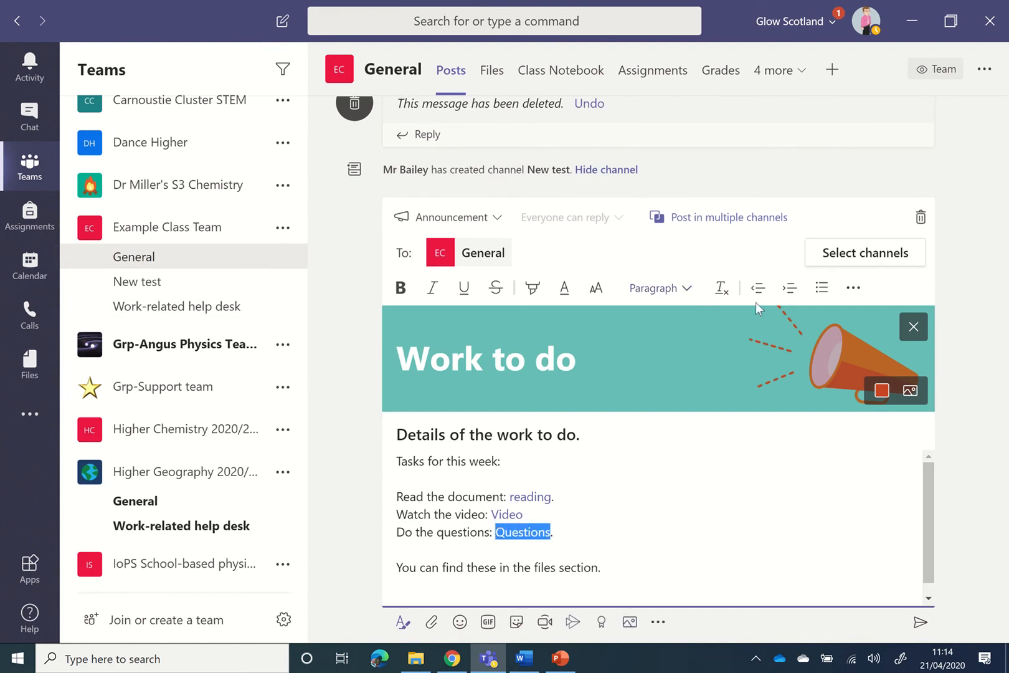
left_click(855, 287)
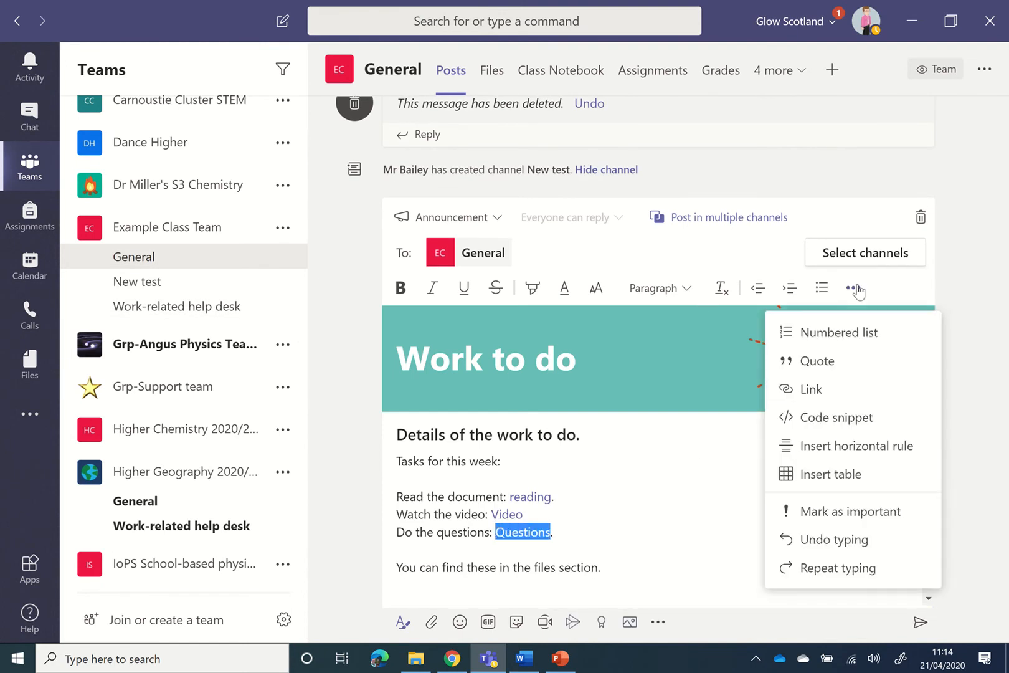
left_click(824, 388)
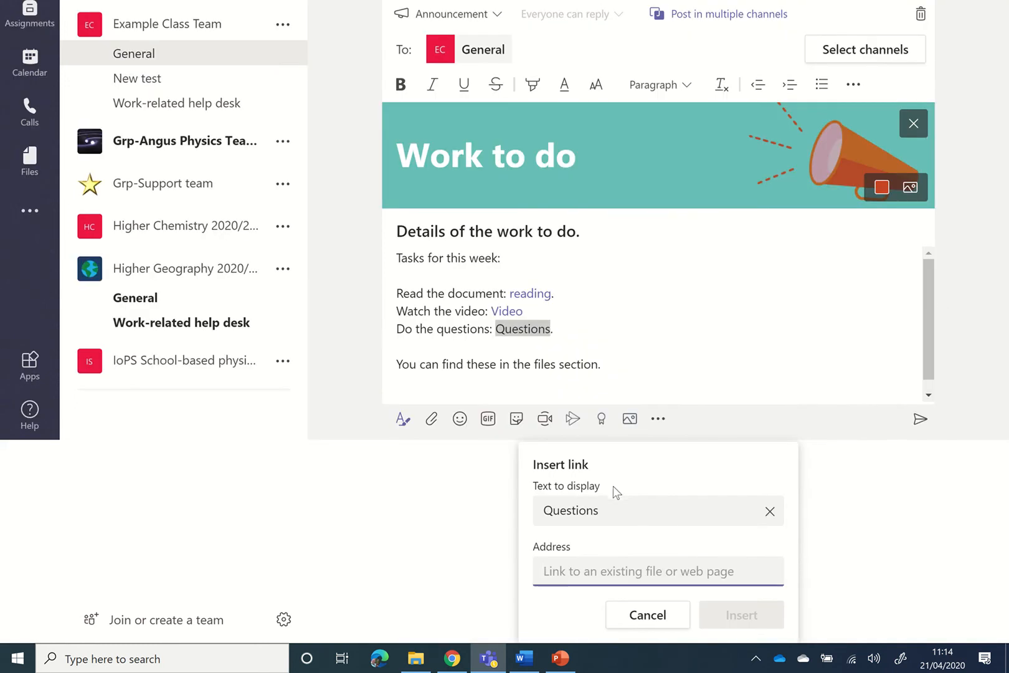
key("ctrl+v")
left_click(740, 624)
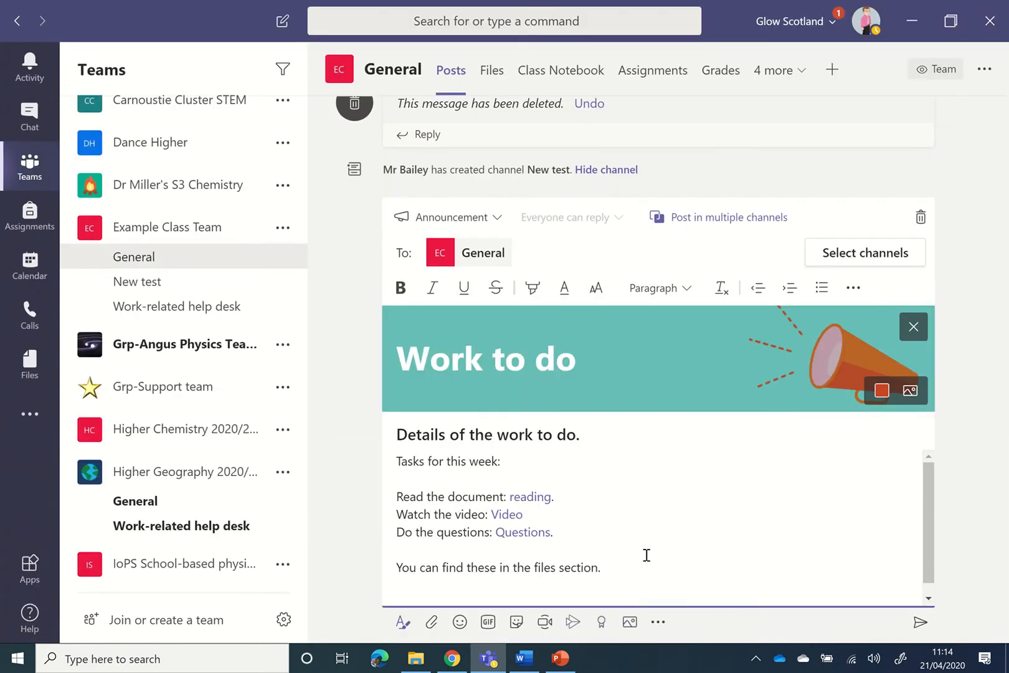
scroll(647, 554, "down", 1)
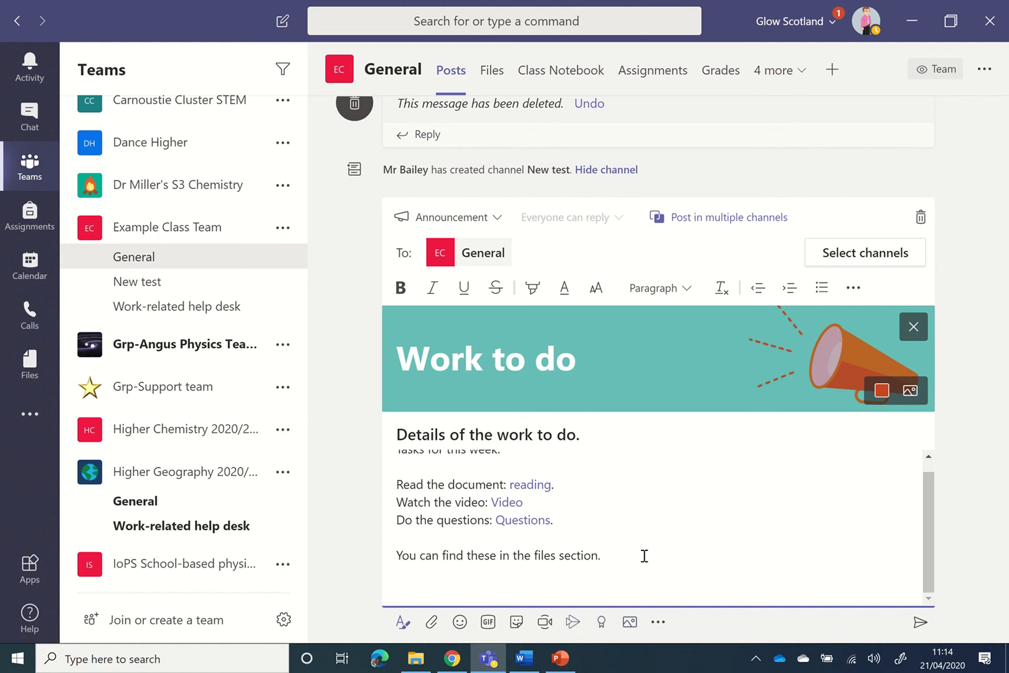
Post the announcement to the General channel and test its "reading" link, closing the opened document again
left_click(918, 622)
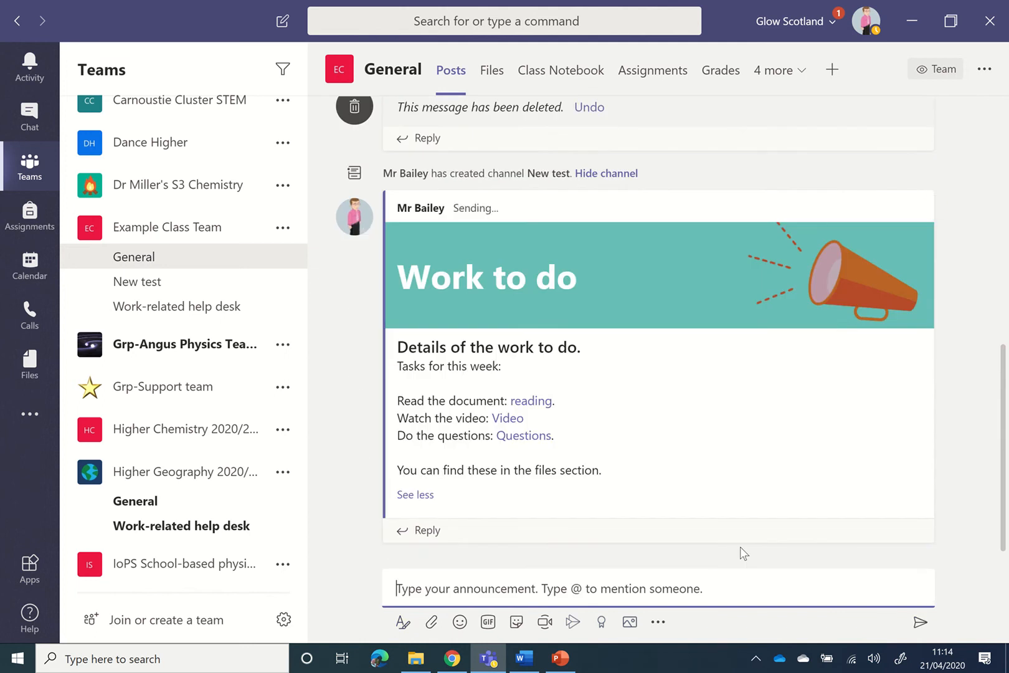
left_click(529, 403)
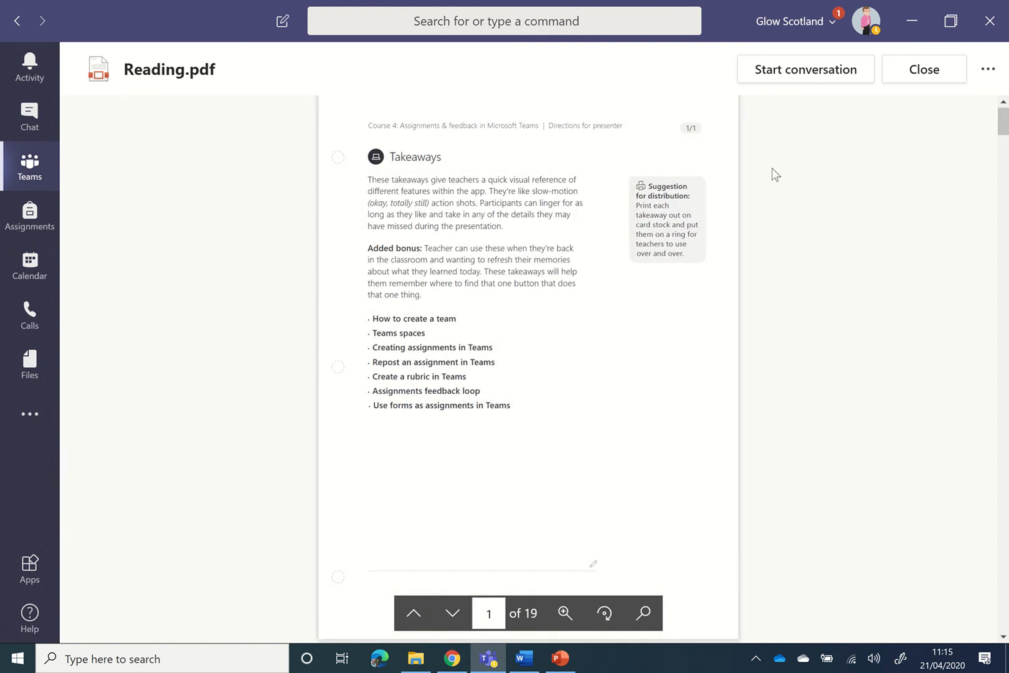
left_click(927, 76)
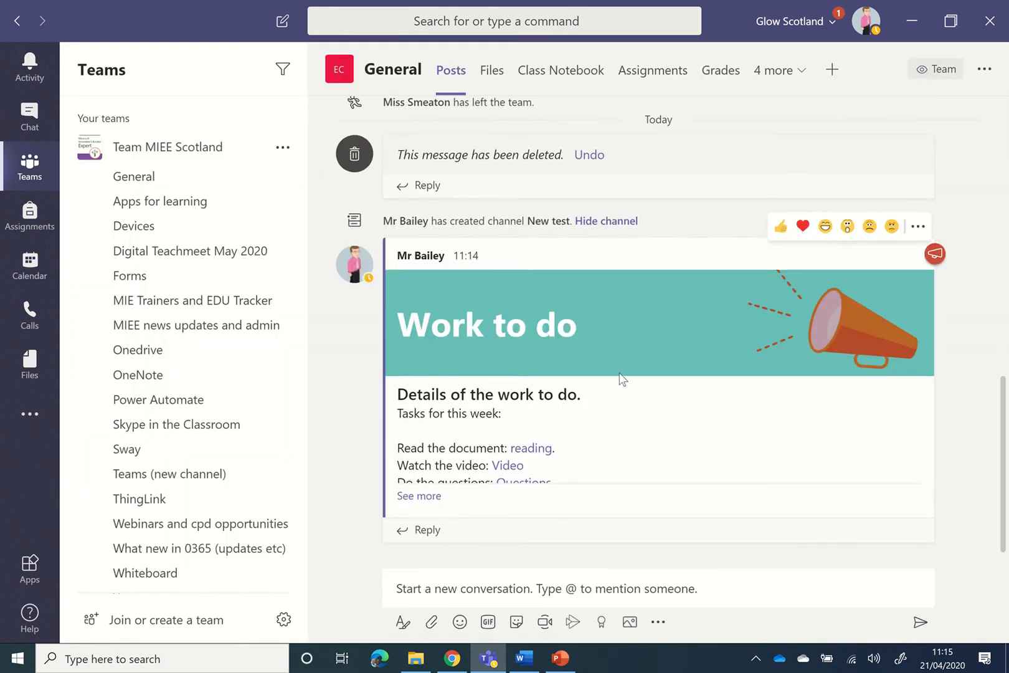
Edit the posted "Work to do" announcement and add a new last paragraph starting "Please complete by"
left_click(429, 498)
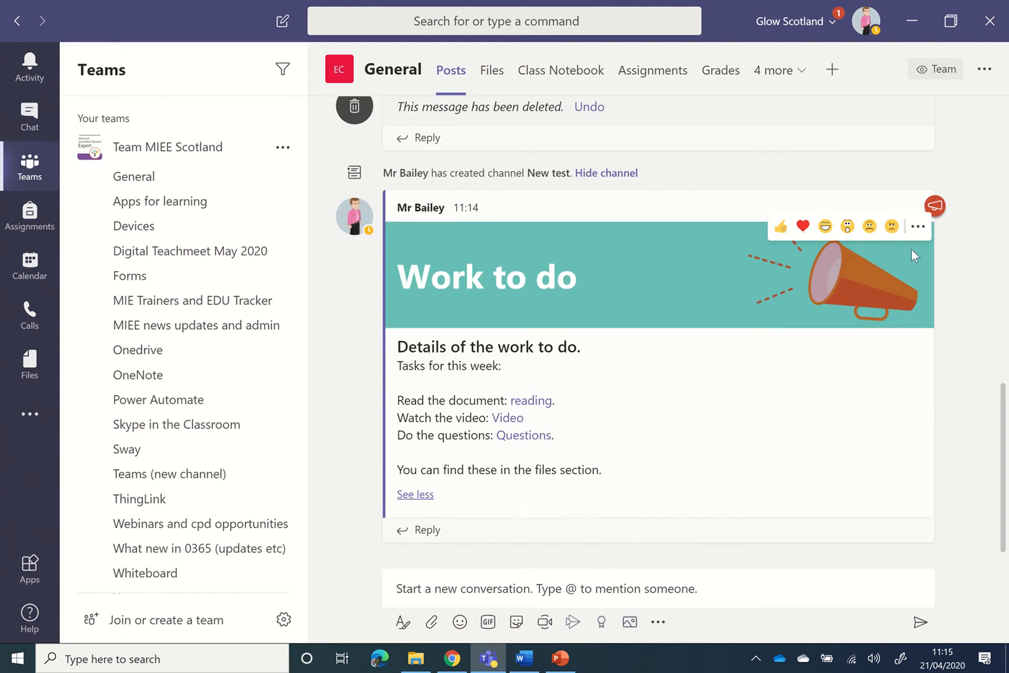
left_click(917, 227)
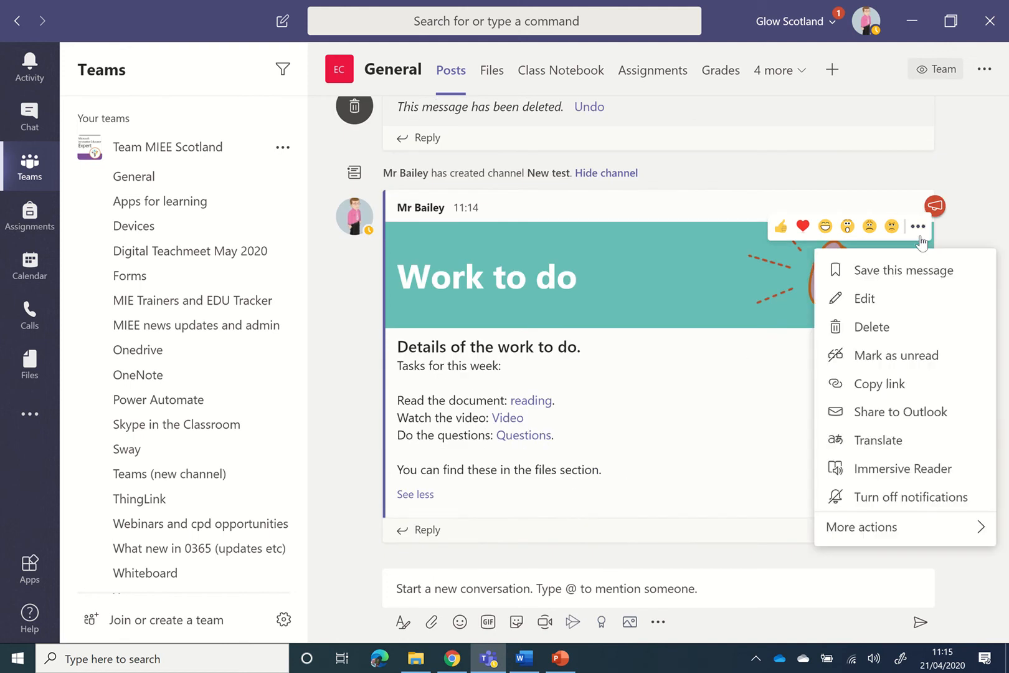
left_click(883, 301)
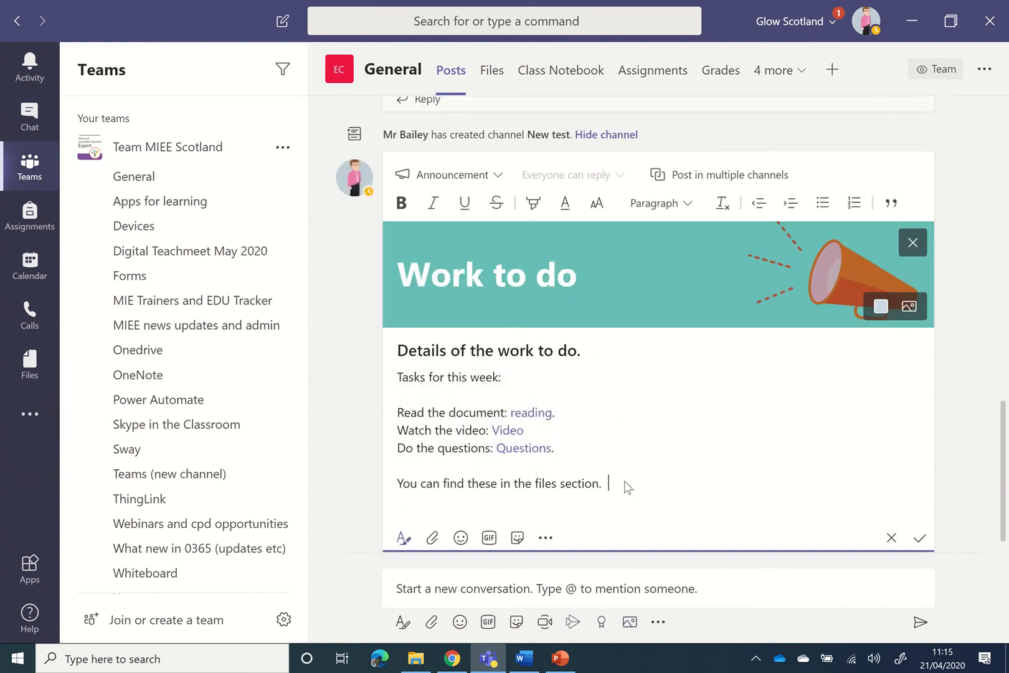
left_click(647, 480)
key("Return")
key("Return")
type("Pl")
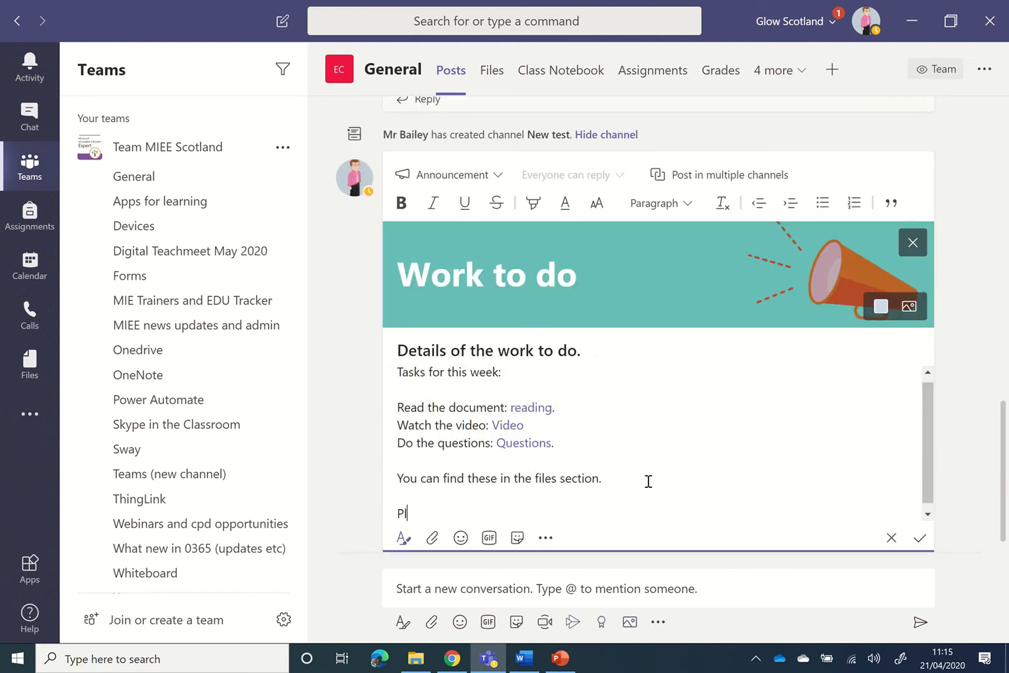
type("aseease compl")
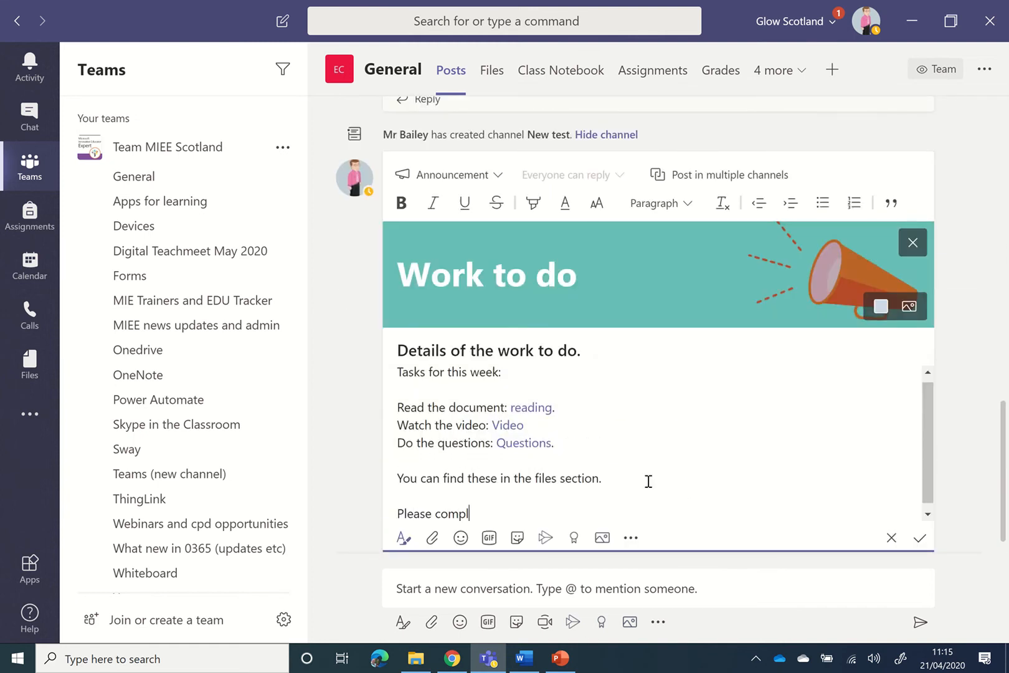
type("ete by")
Finish the deadline line with "Wednesday 22nd." and save the edited announcement
left_click(935, 667)
left_click(934, 668)
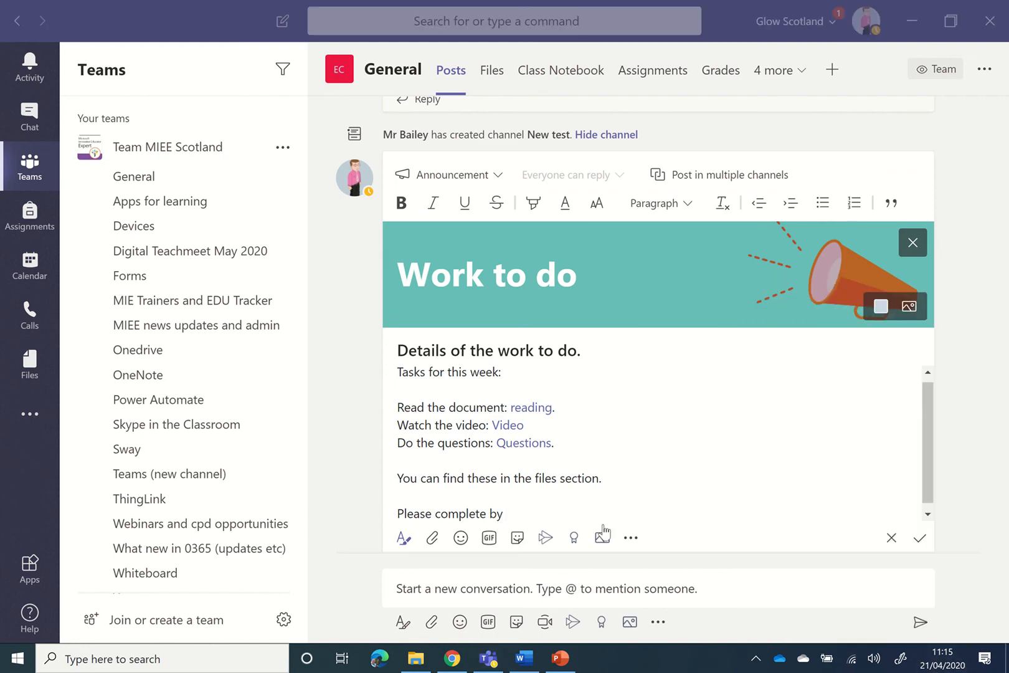
left_click(565, 516)
type("WEd")
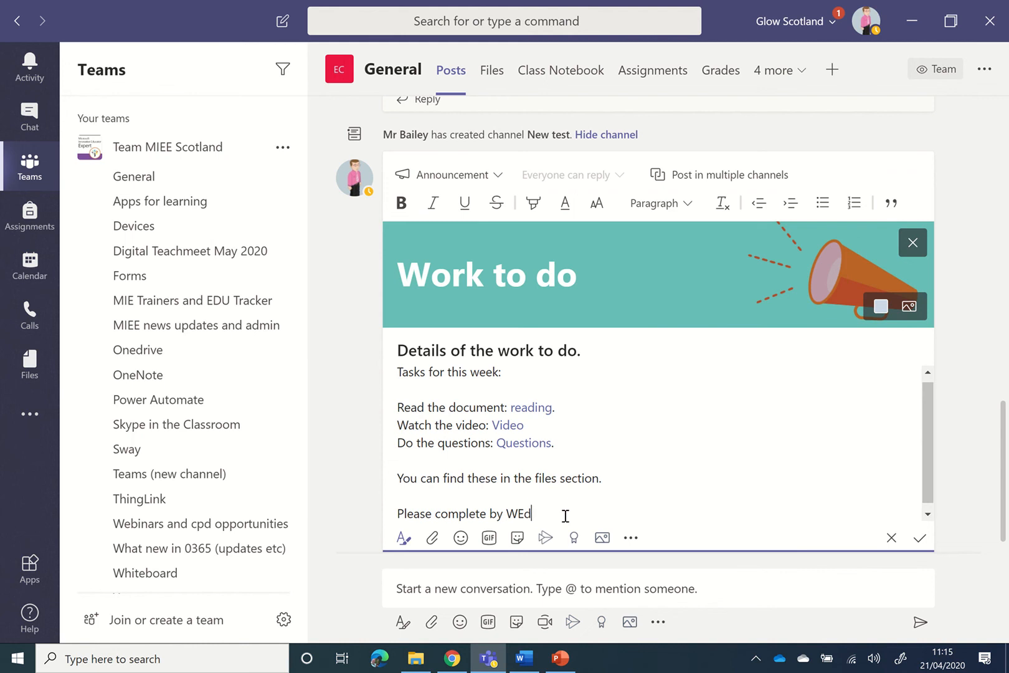
type("nesday 22nd.")
left_click(919, 537)
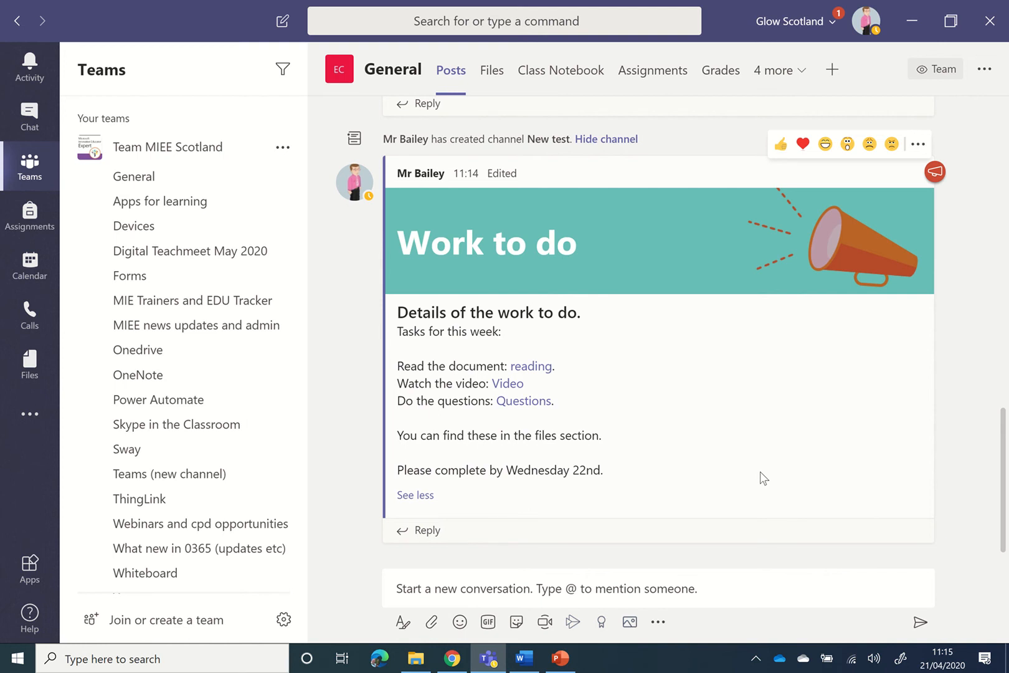
Start a new assignment in the class team, title it "Task 1" and open its instructions for editing
left_click(648, 81)
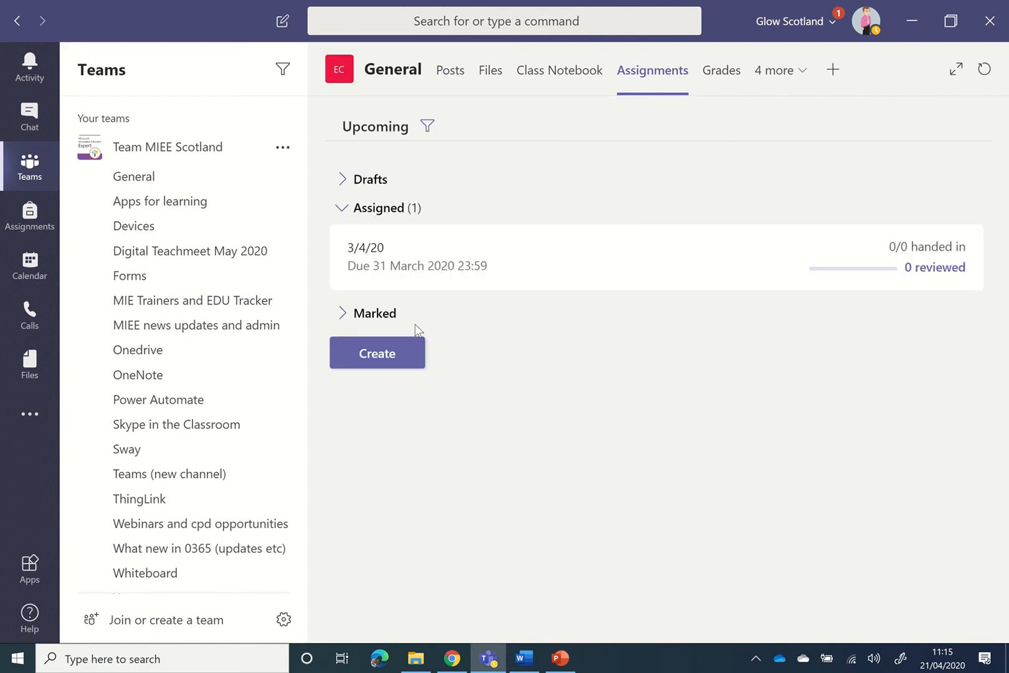
left_click(381, 361)
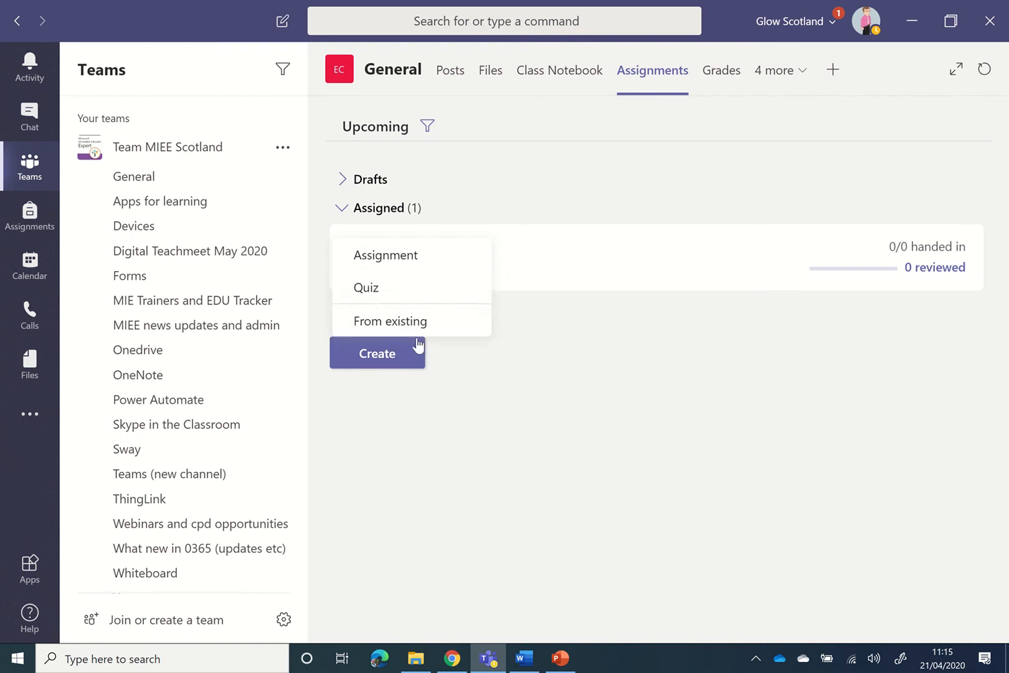
left_click(434, 266)
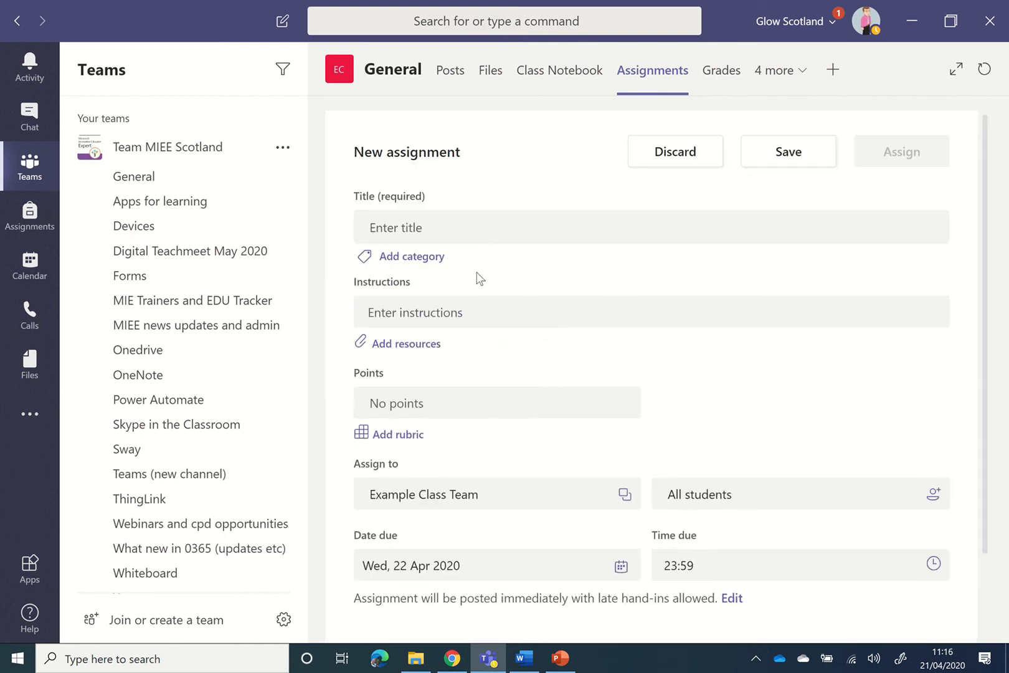
left_click(458, 224)
type("Tas")
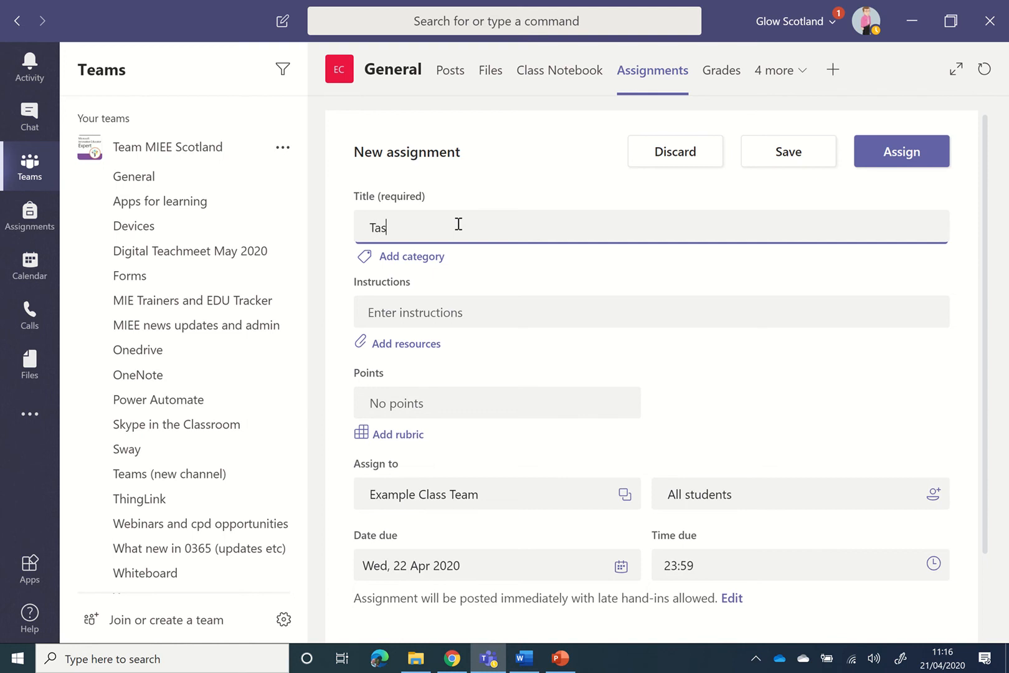
type("k 1 Assignment")
key("BackSpace")
key("BackSpace")
key("BackSpace")
key("BackSpace")
key("BackSpace")
key("BackSpace")
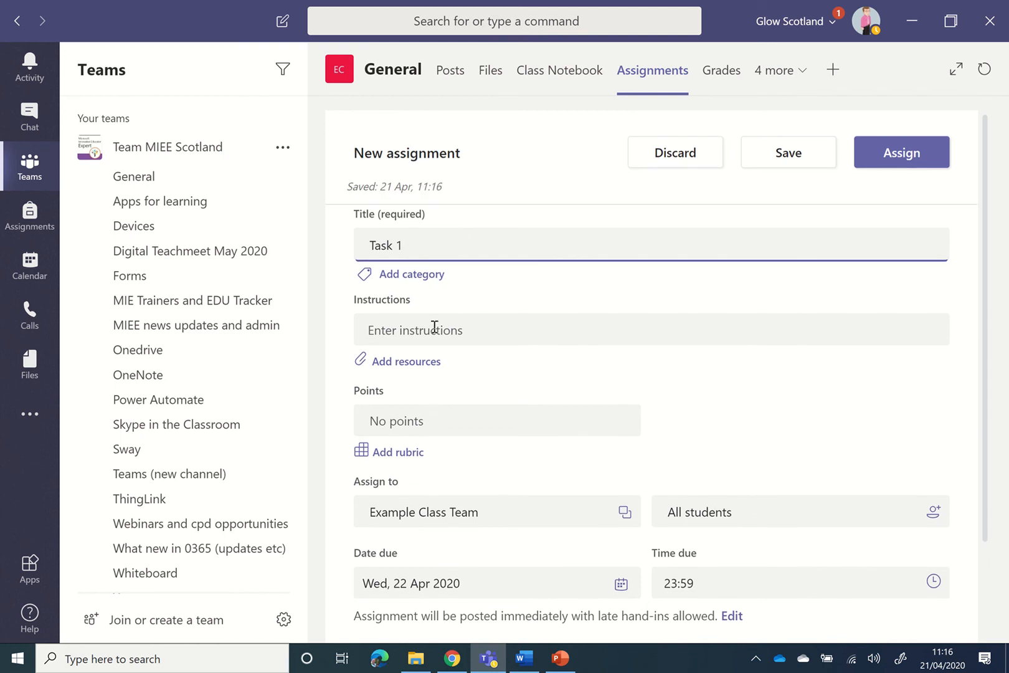
left_click(432, 330)
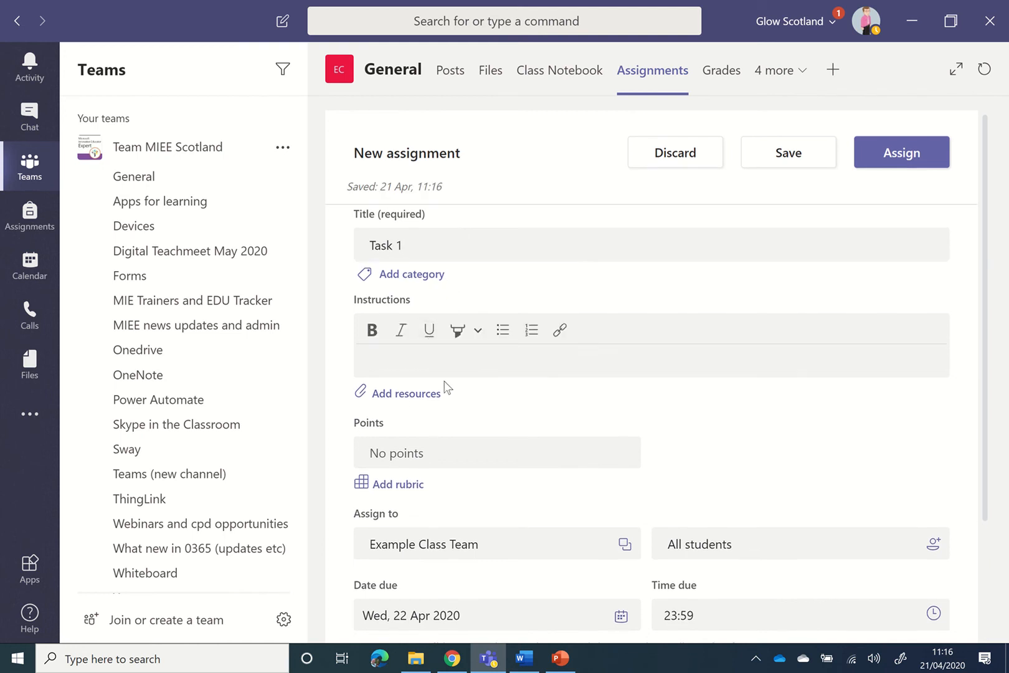
Return to the Example Class Team's General channel and copy the announcement text from "Tasks for this week:" through the "Questions." line
scroll(227, 361, "down", 7)
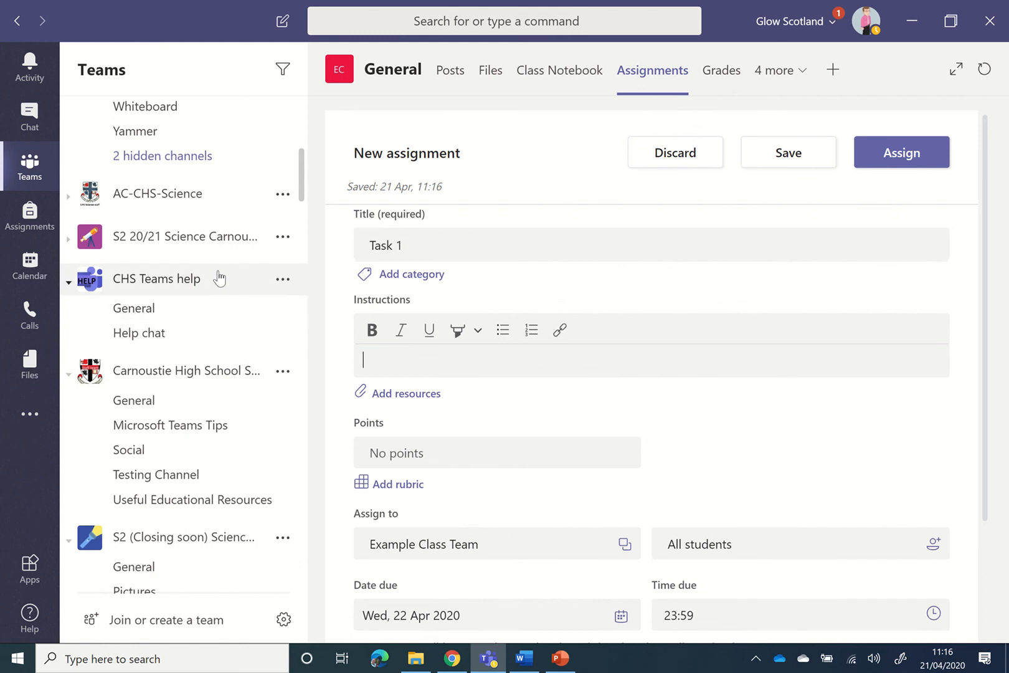
scroll(219, 279, "up", 5)
scroll(219, 278, "down", 12)
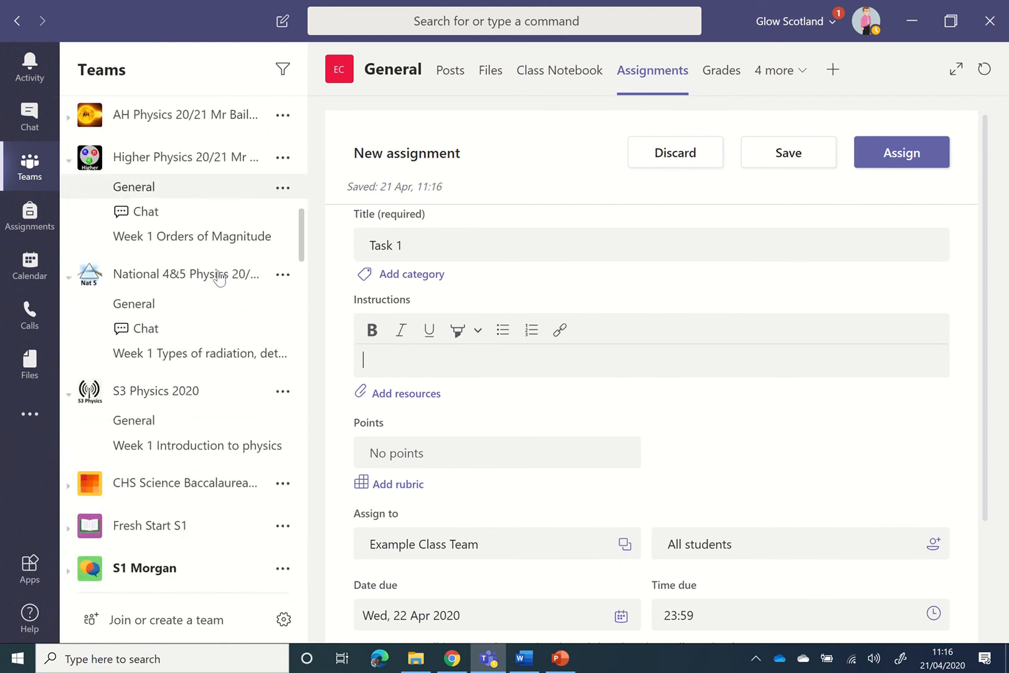
scroll(219, 278, "down", 2)
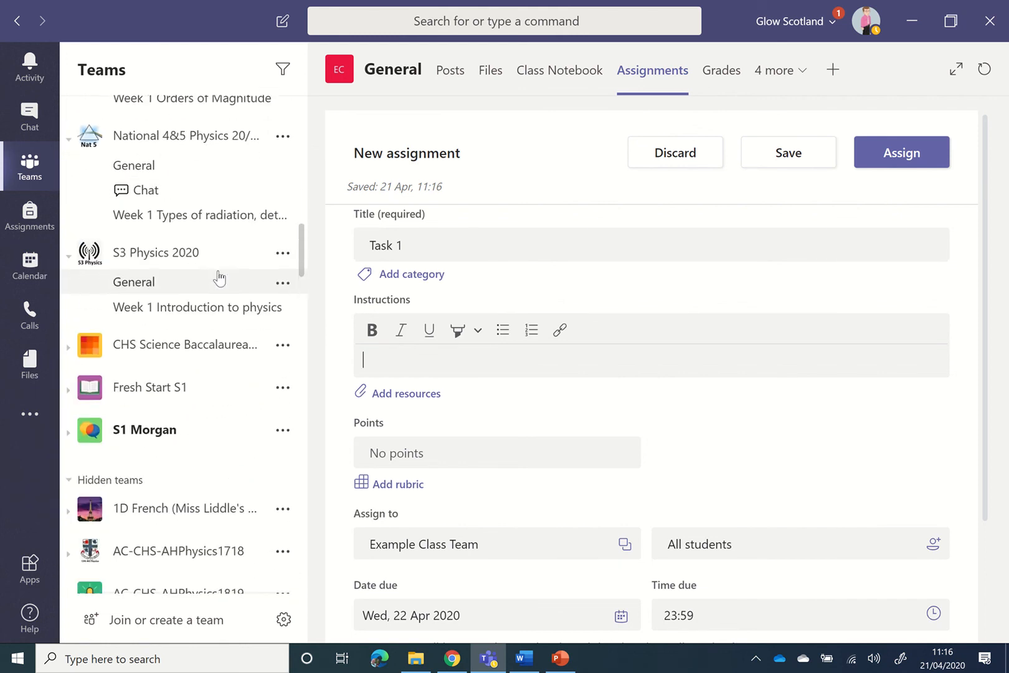
scroll(220, 279, "down", 12)
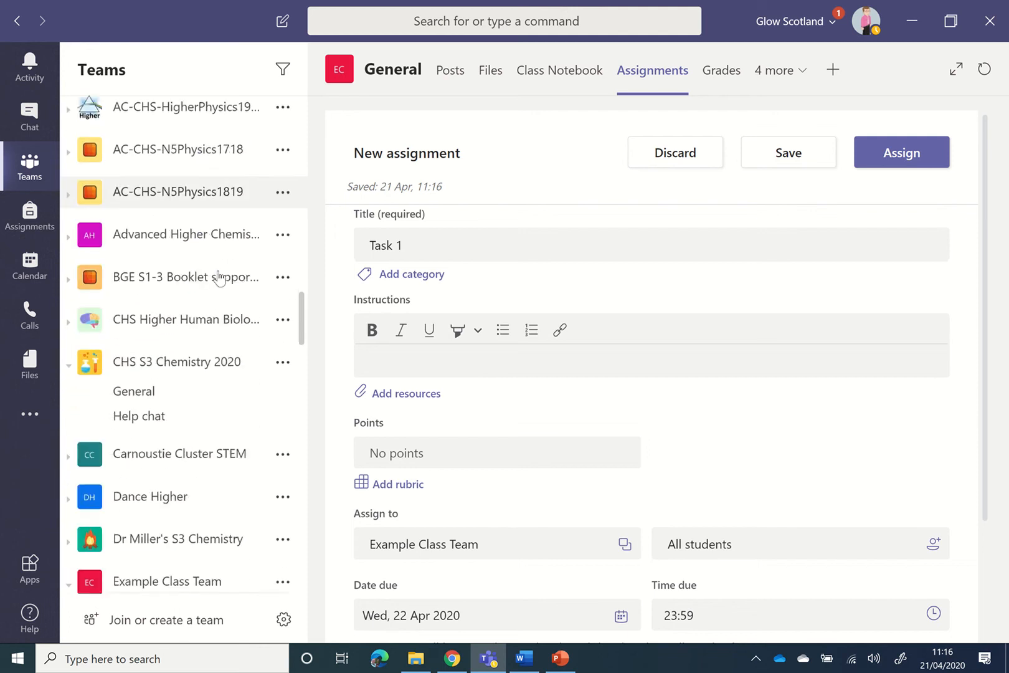
scroll(219, 279, "down", 4)
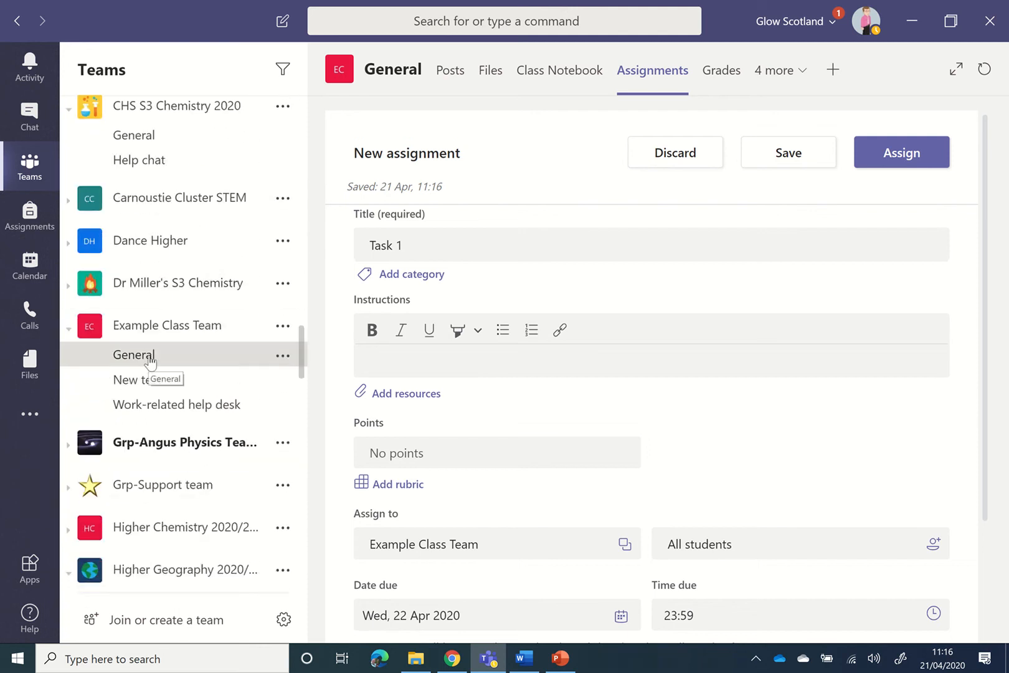
left_click(150, 360)
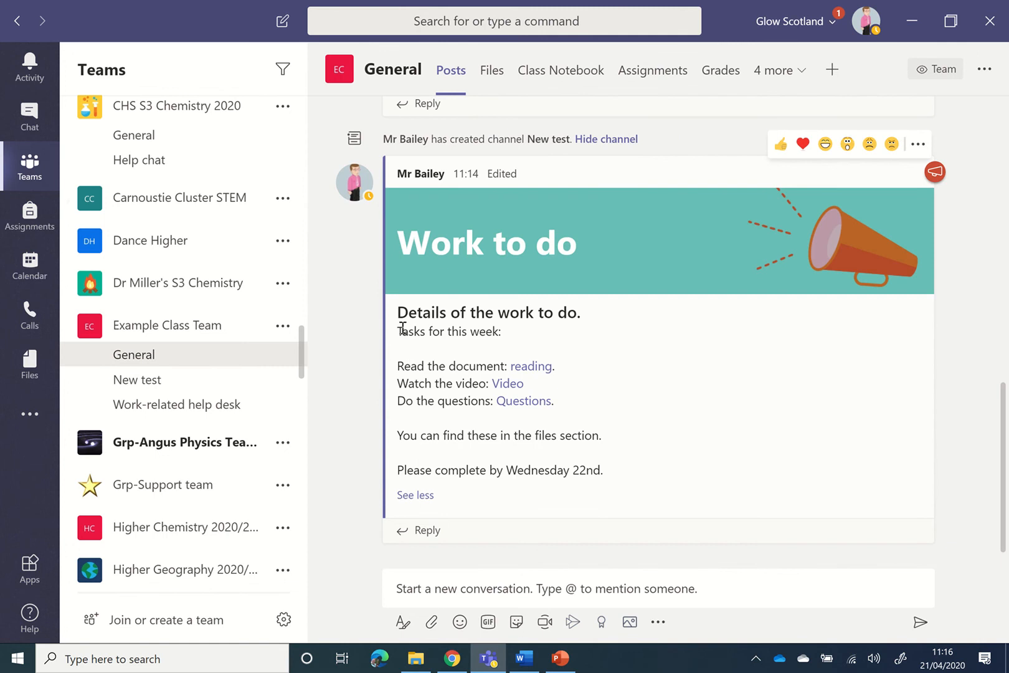
left_click_drag(398, 330, 593, 399)
key("ctrl+c")
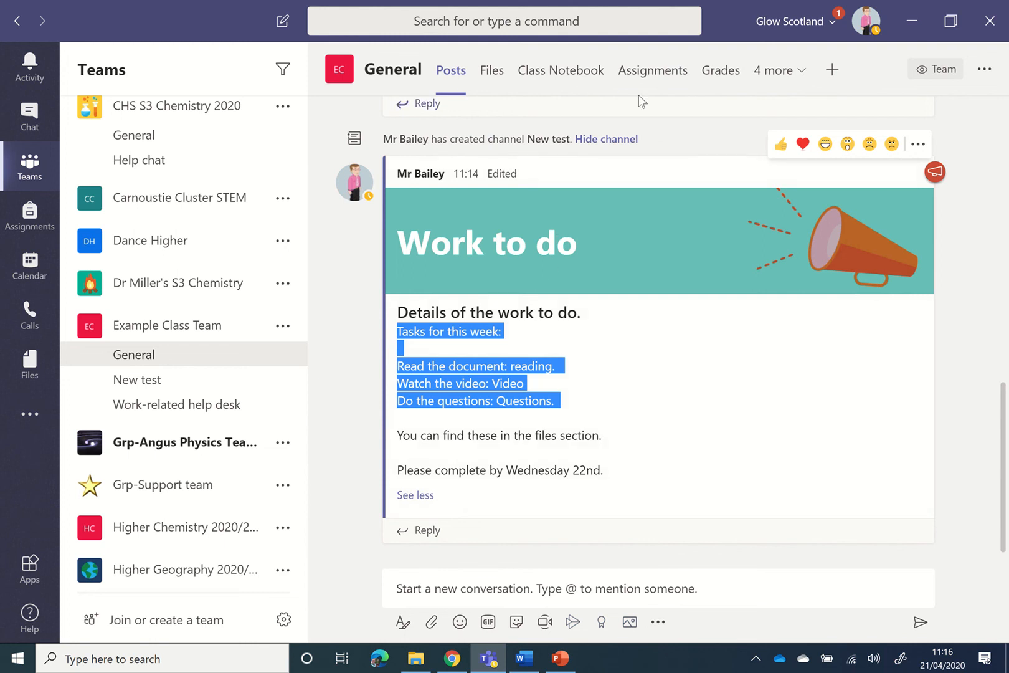
Create a fresh assignment for the Example Class Team and enter "Task 1" as its title
left_click(651, 71)
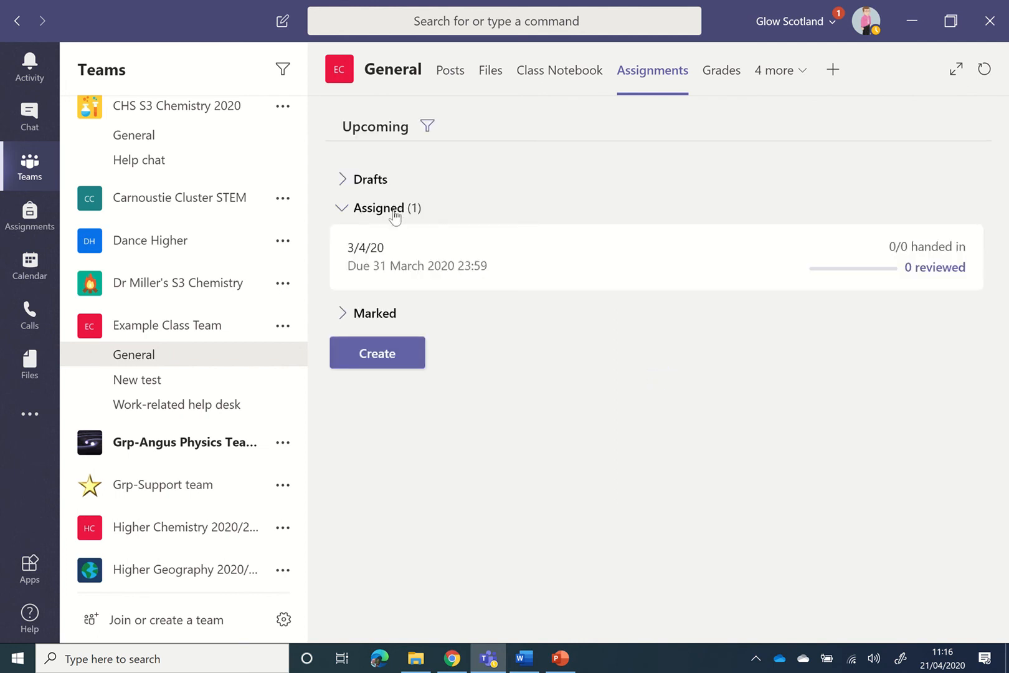
left_click(376, 360)
left_click(401, 266)
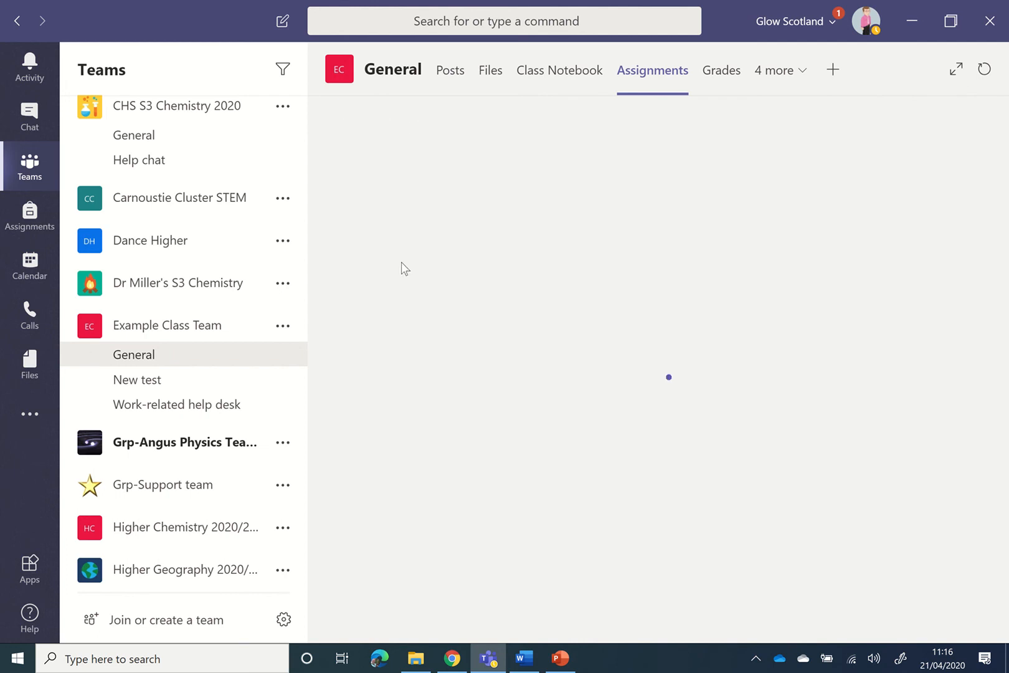
left_click(431, 224)
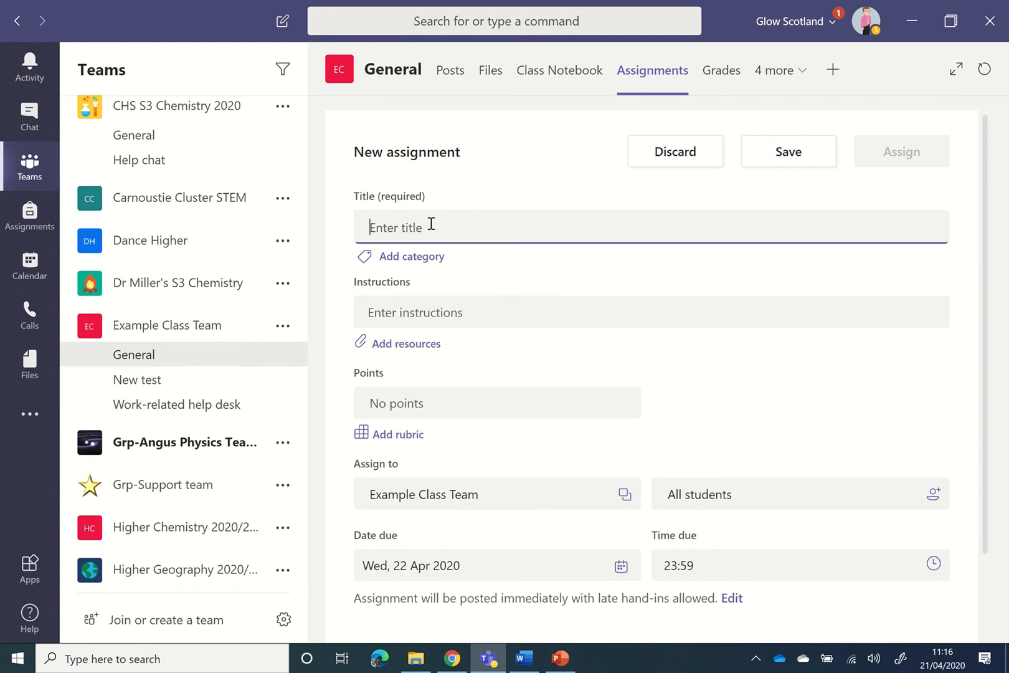
type("Task 1")
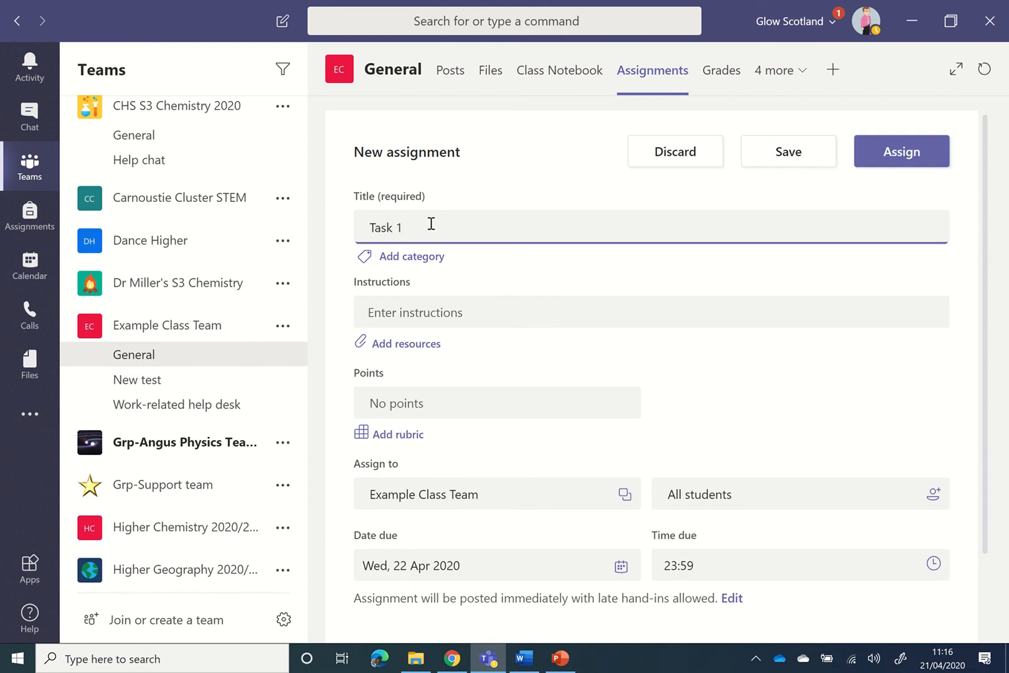
Paste the copied task list into the assignment's instructions and separate its heading and task lines with blank lines
left_click(429, 308)
key("ctrl+v")
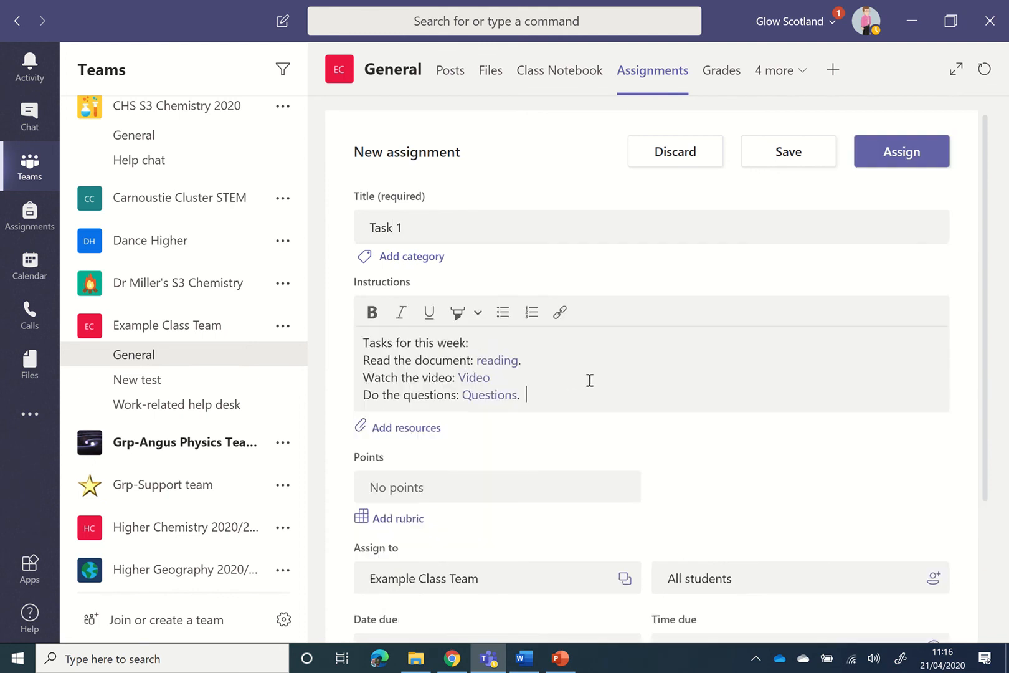
left_click(503, 342)
key("Return")
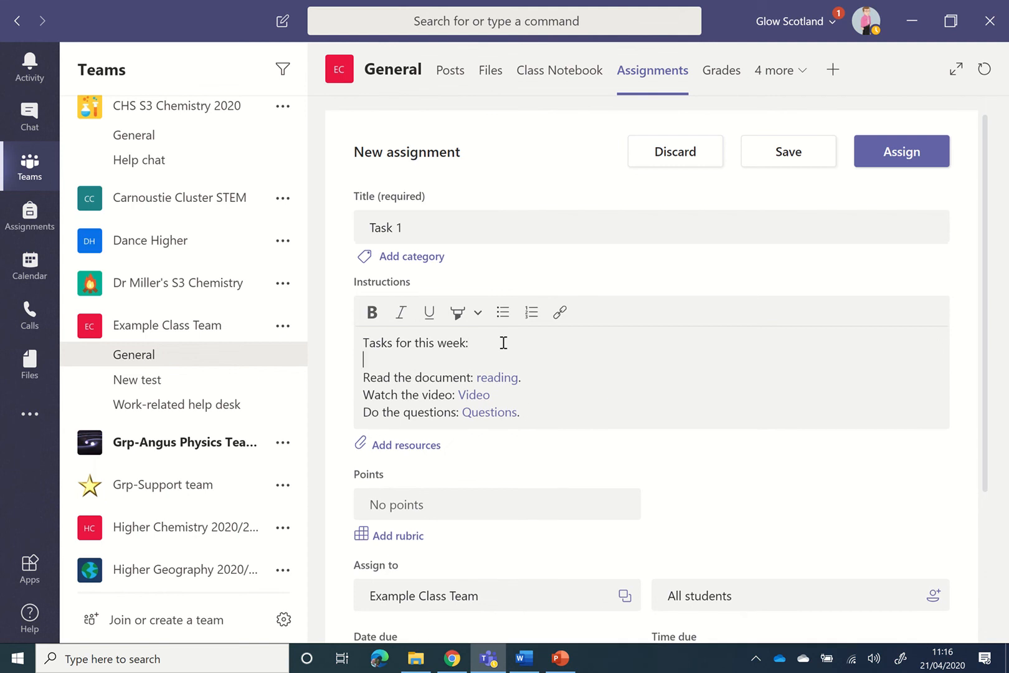
left_click(534, 377)
key("Return")
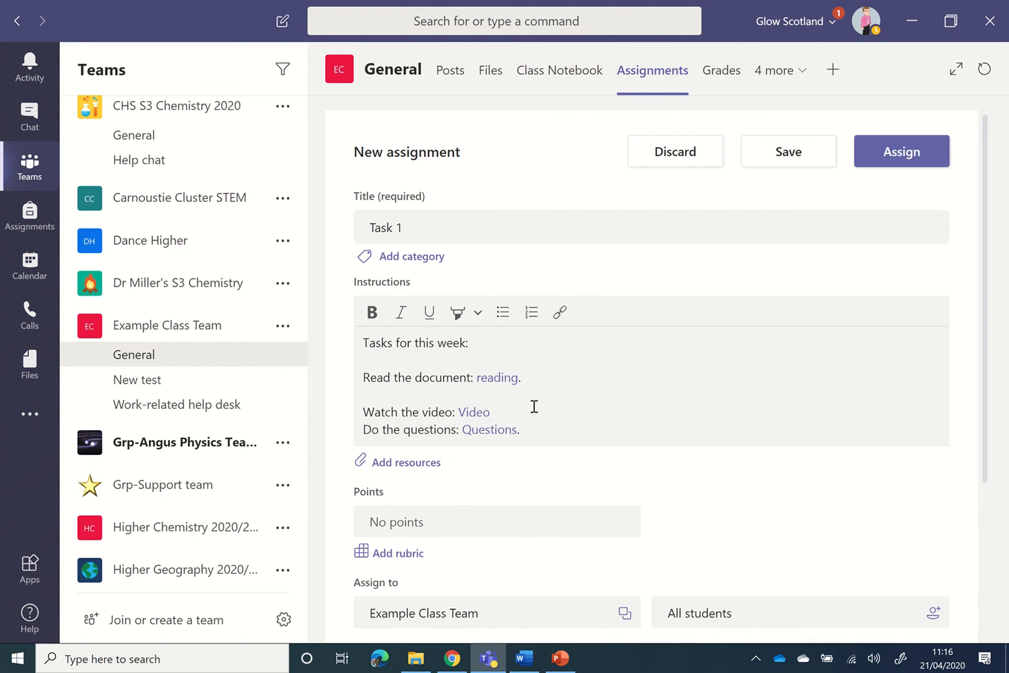
left_click(534, 409)
key("Return")
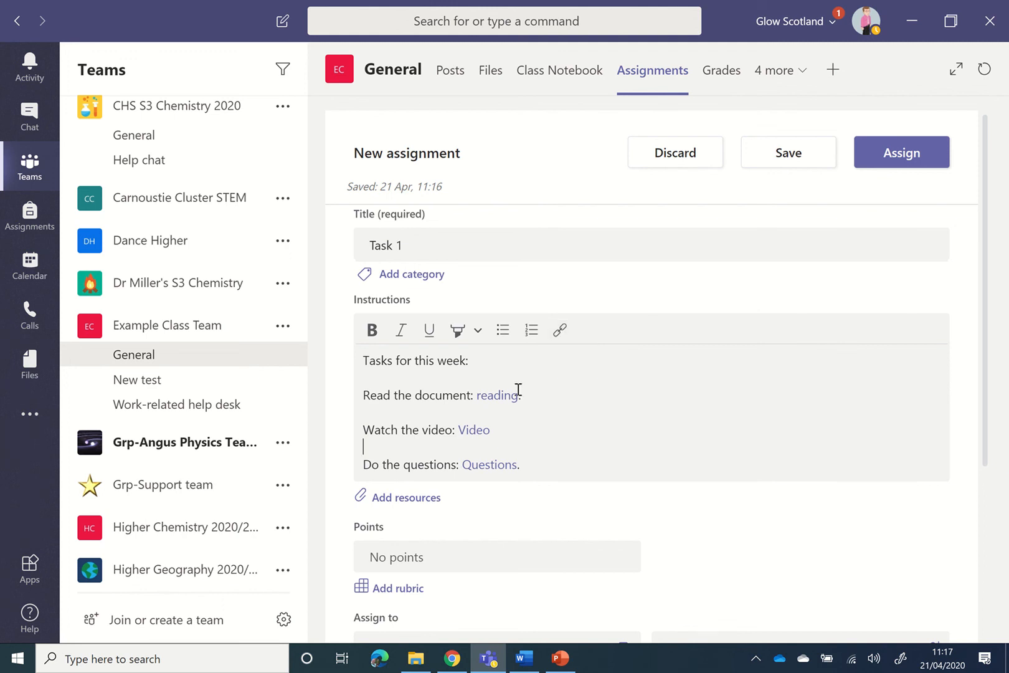
Start adding resources to the assignment and open the Class Materials folder of the Example Class Team
scroll(412, 365, "down", 3)
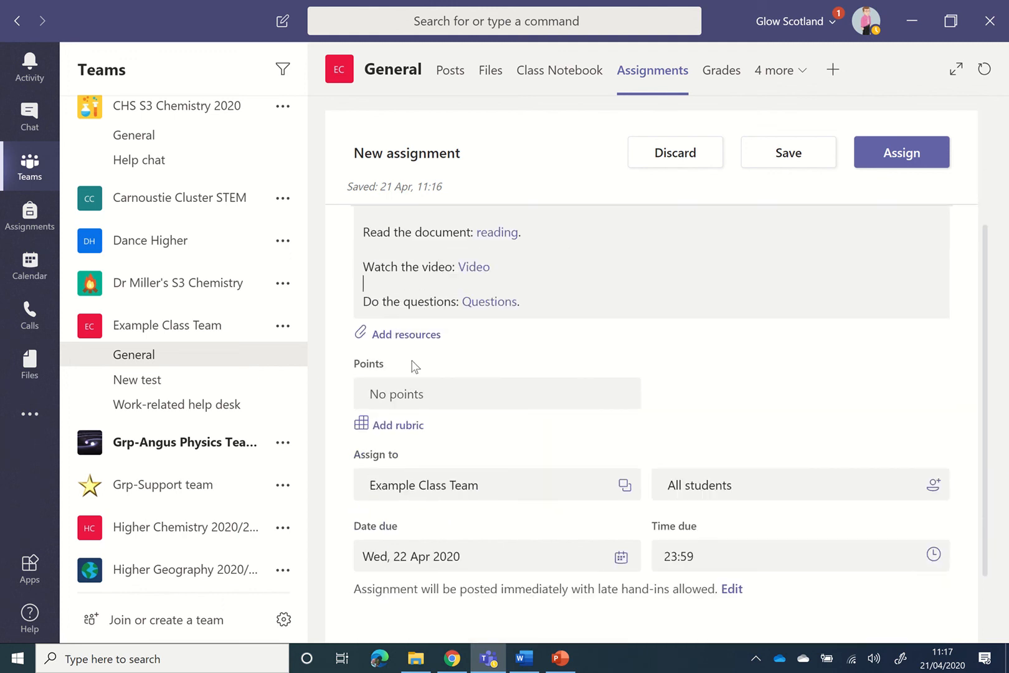
left_click(406, 337)
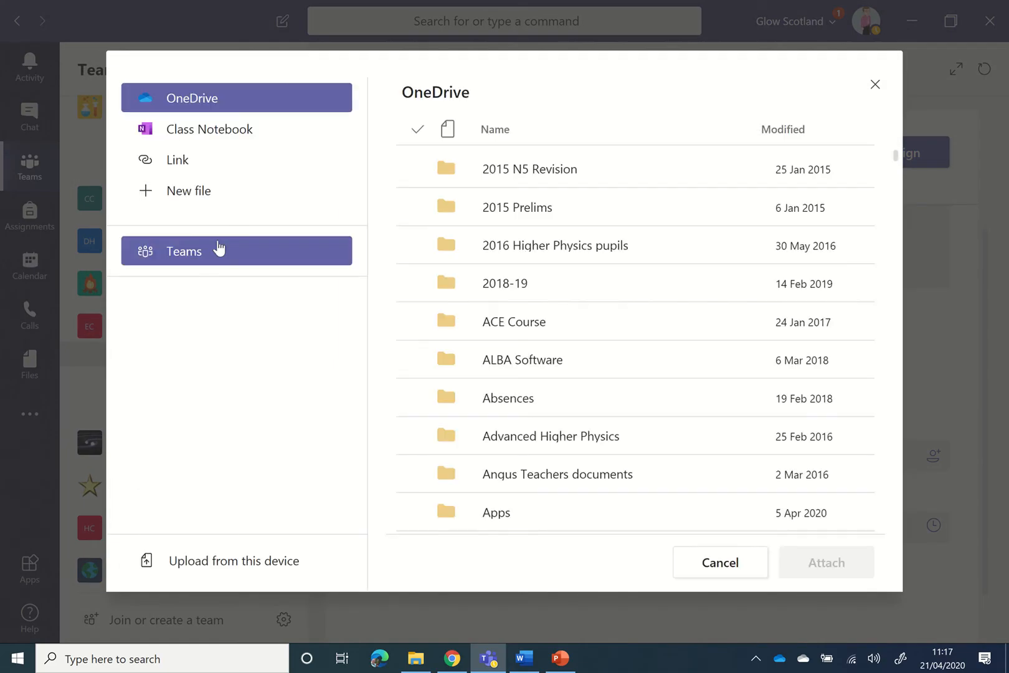
left_click(220, 259)
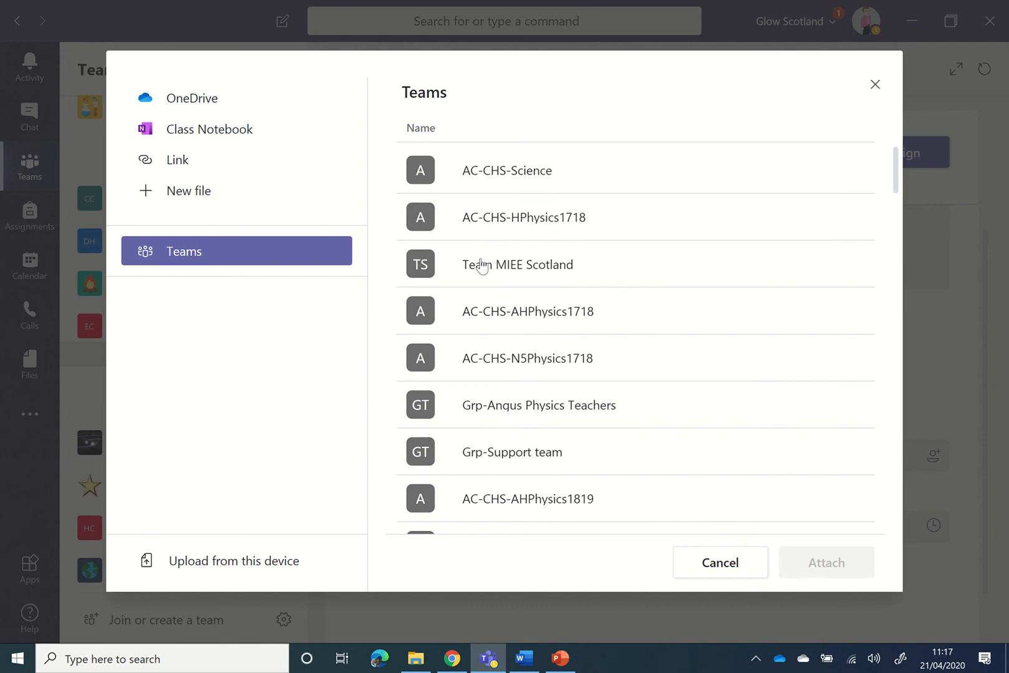
scroll(548, 316, "down", 12)
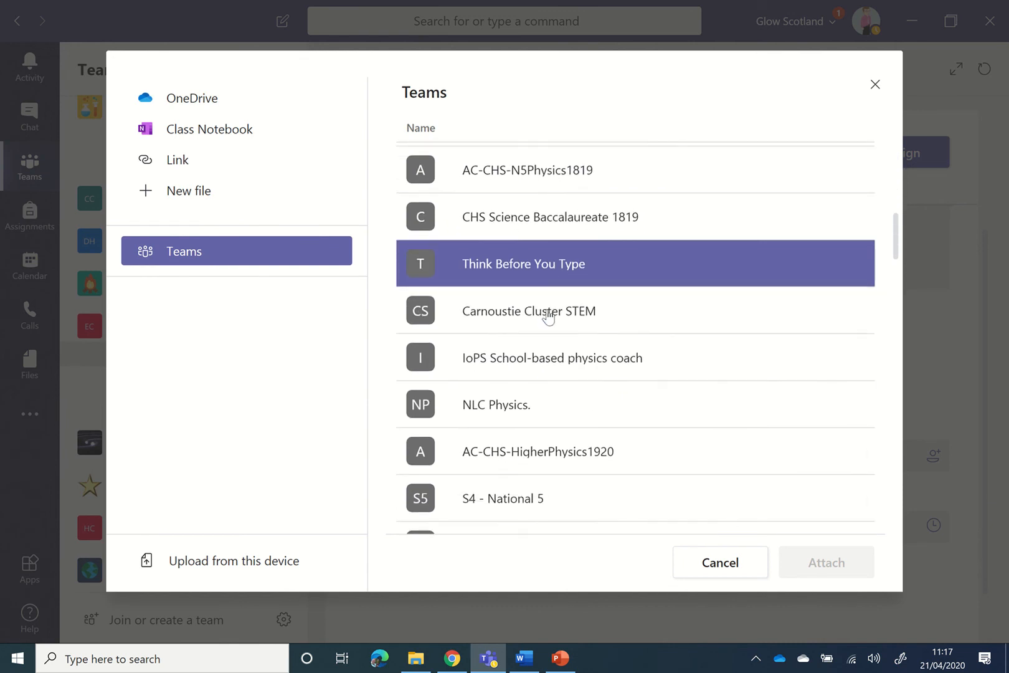
scroll(548, 316, "down", 10)
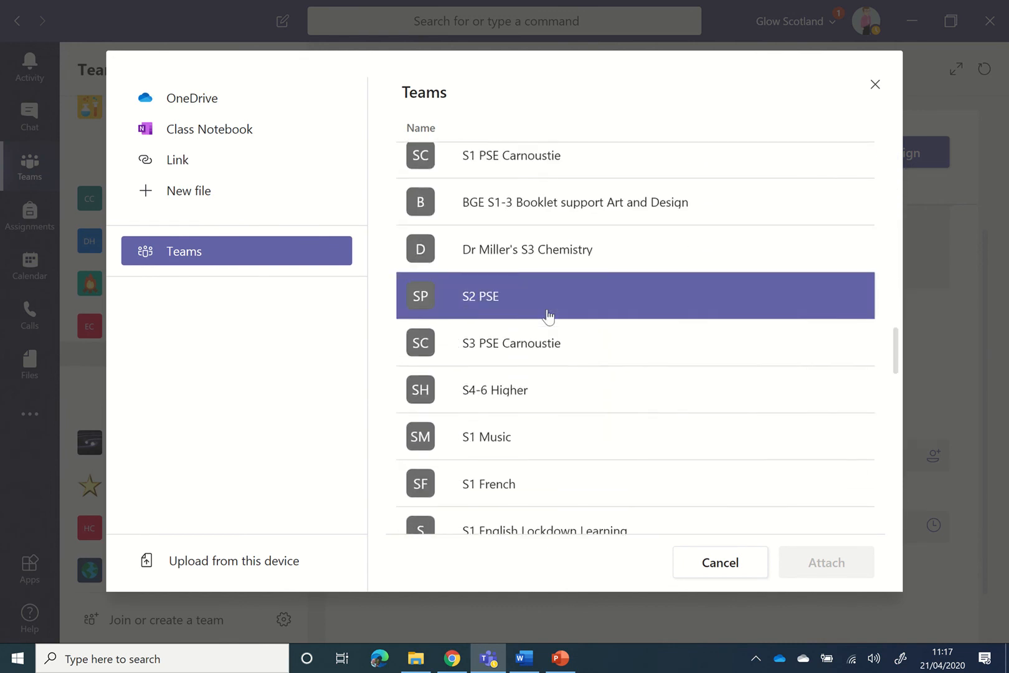
scroll(548, 317, "down", 10)
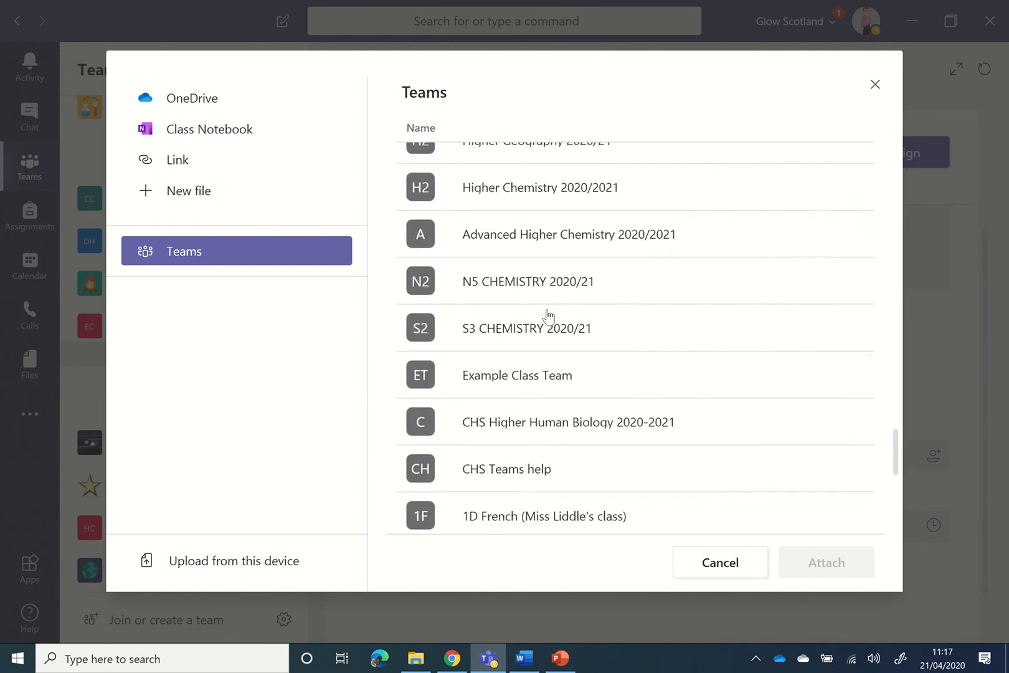
left_click(531, 346)
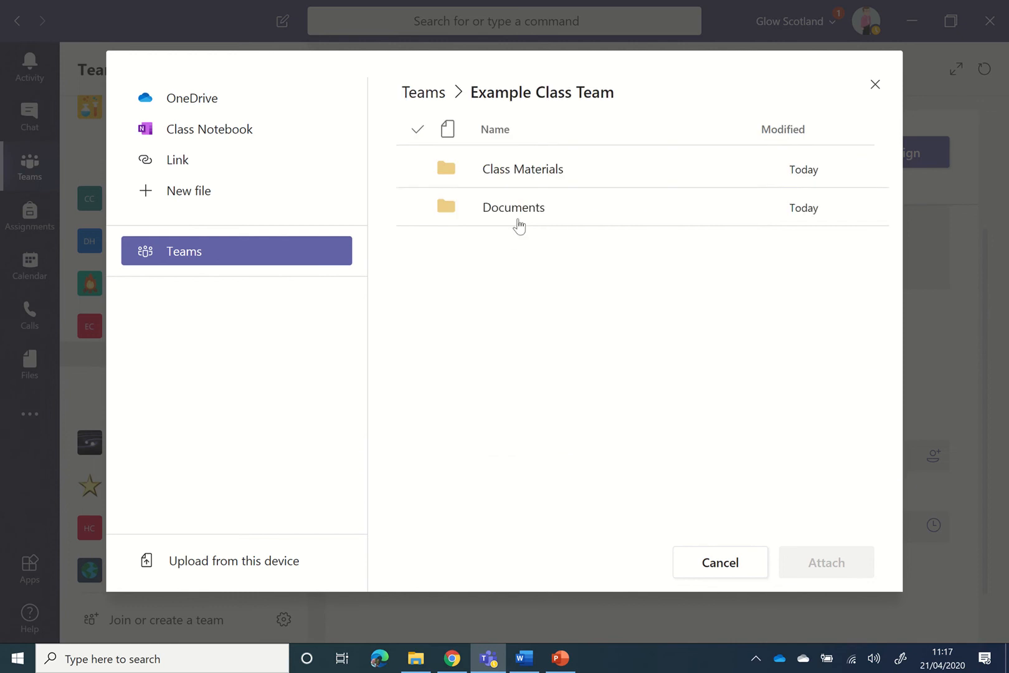
left_click(525, 176)
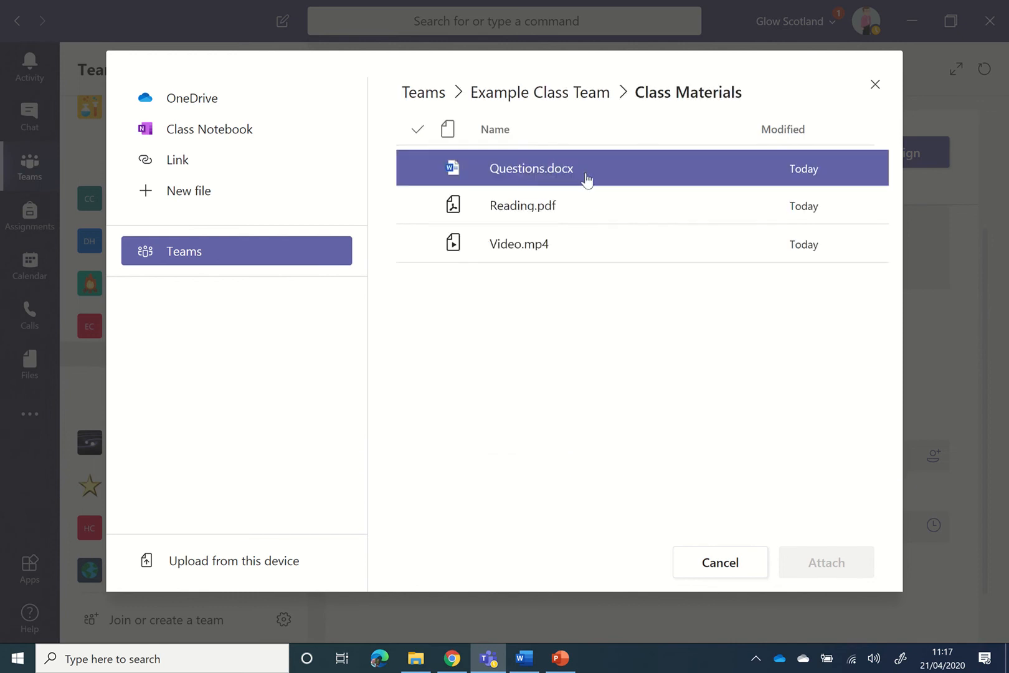
Attach Questions.docx, Reading.pdf and Video.mp4 to the assignment
left_click(533, 181)
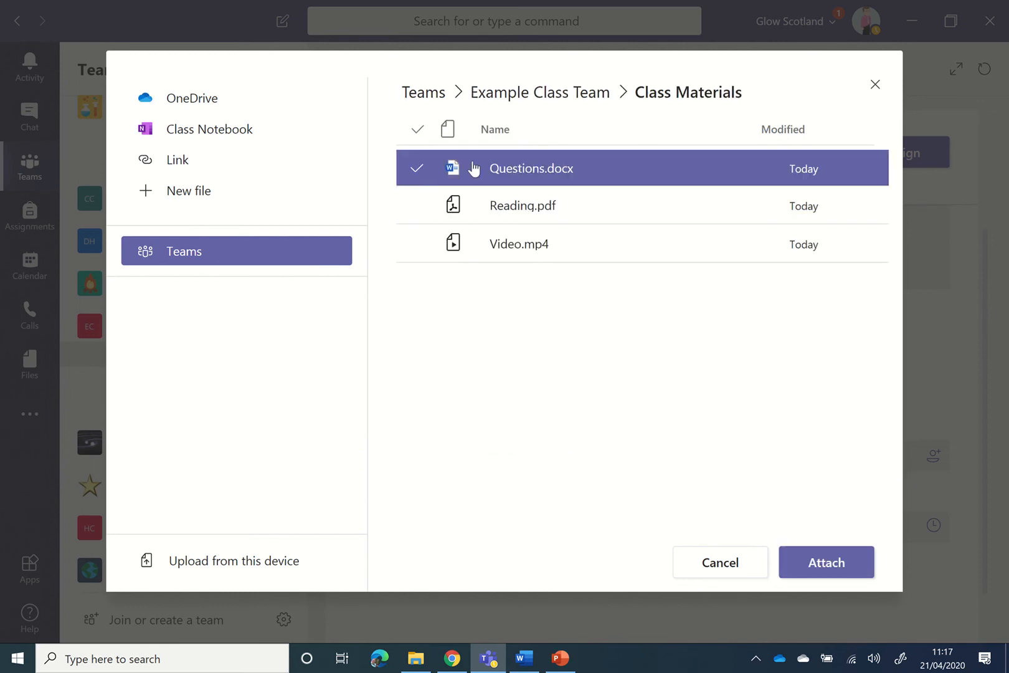
left_click(417, 208)
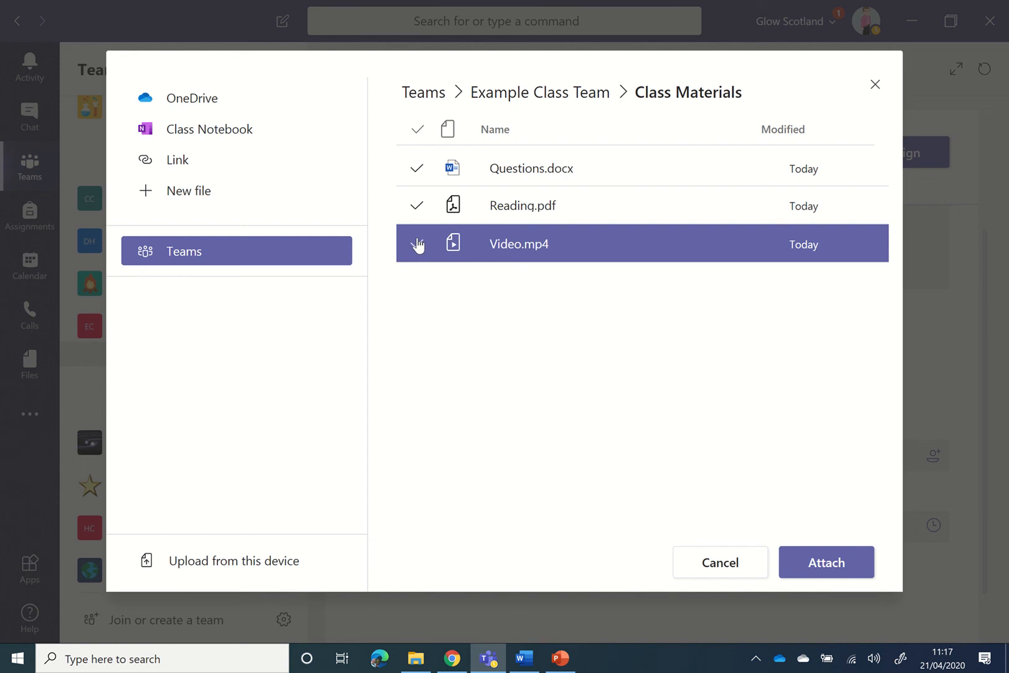
left_click(417, 244)
left_click(820, 568)
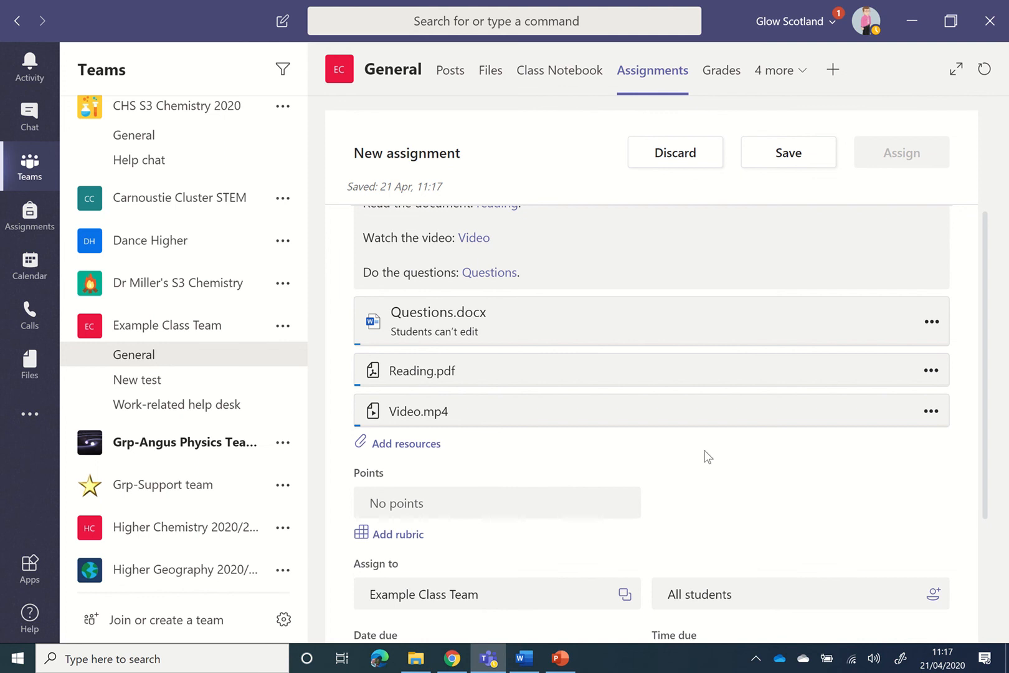
mouse_move(348, 2)
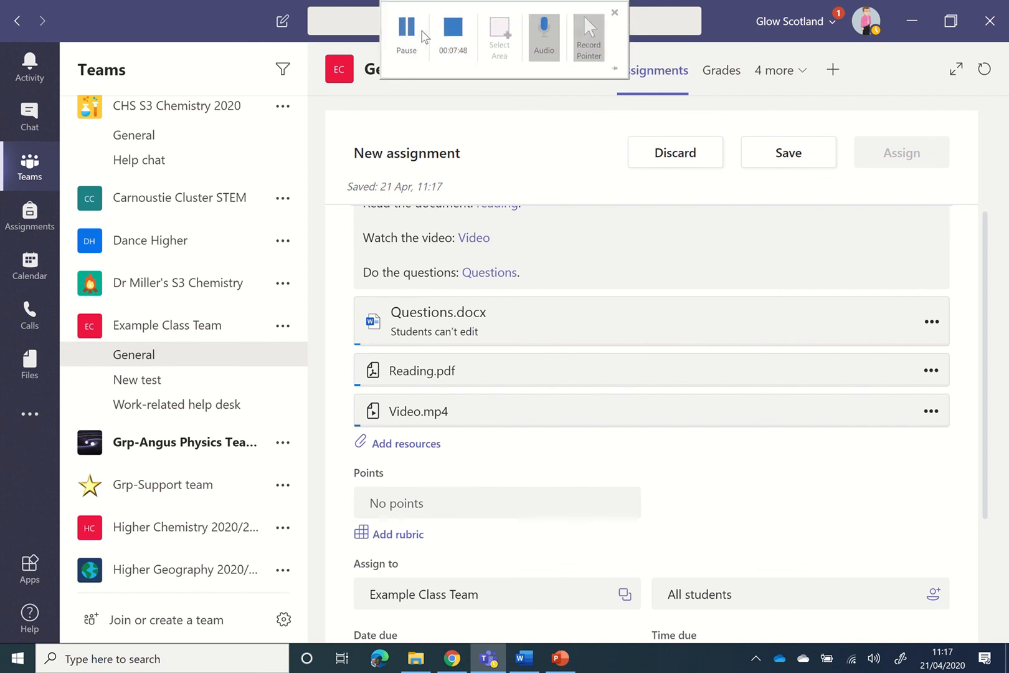
left_click(406, 31)
left_click(406, 31)
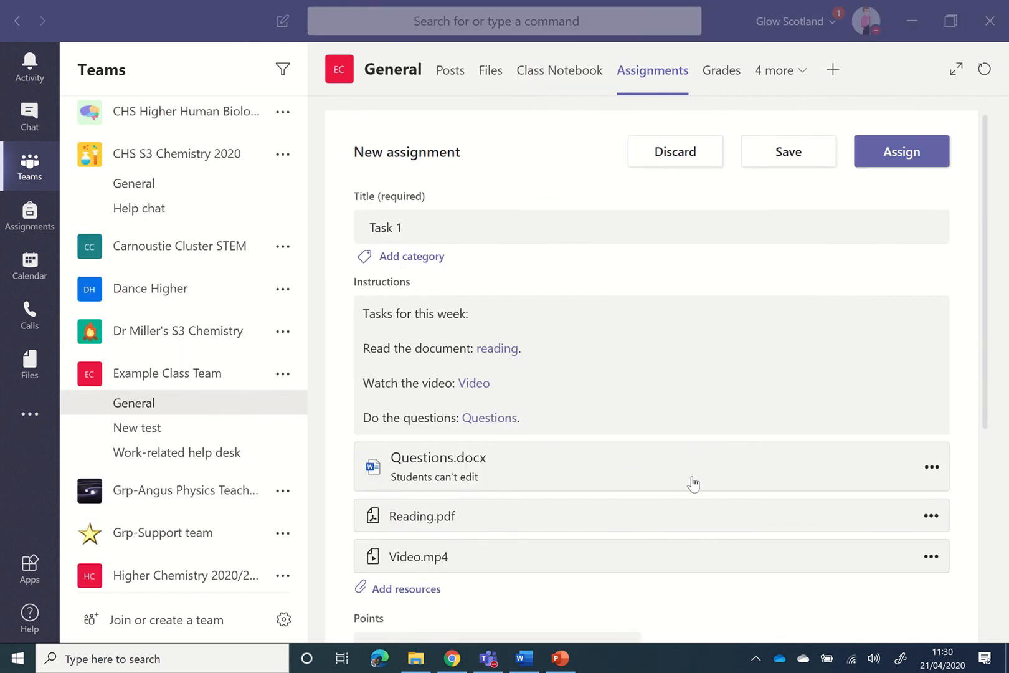
scroll(691, 481, "down", 2)
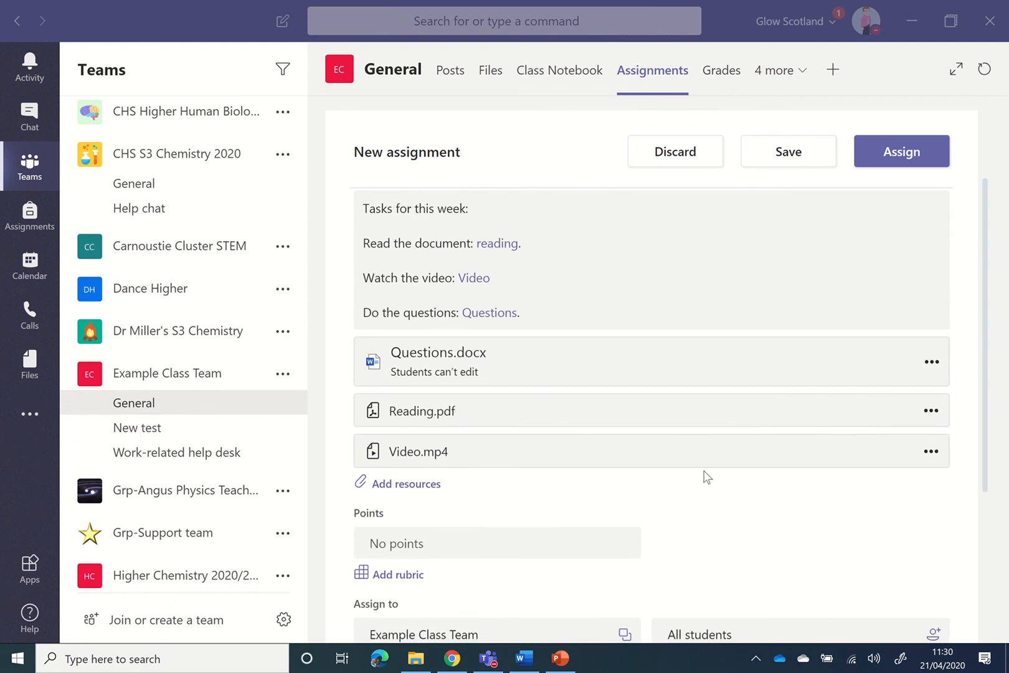
Set the attached Questions.docx so that students edit their own copy
left_click(931, 412)
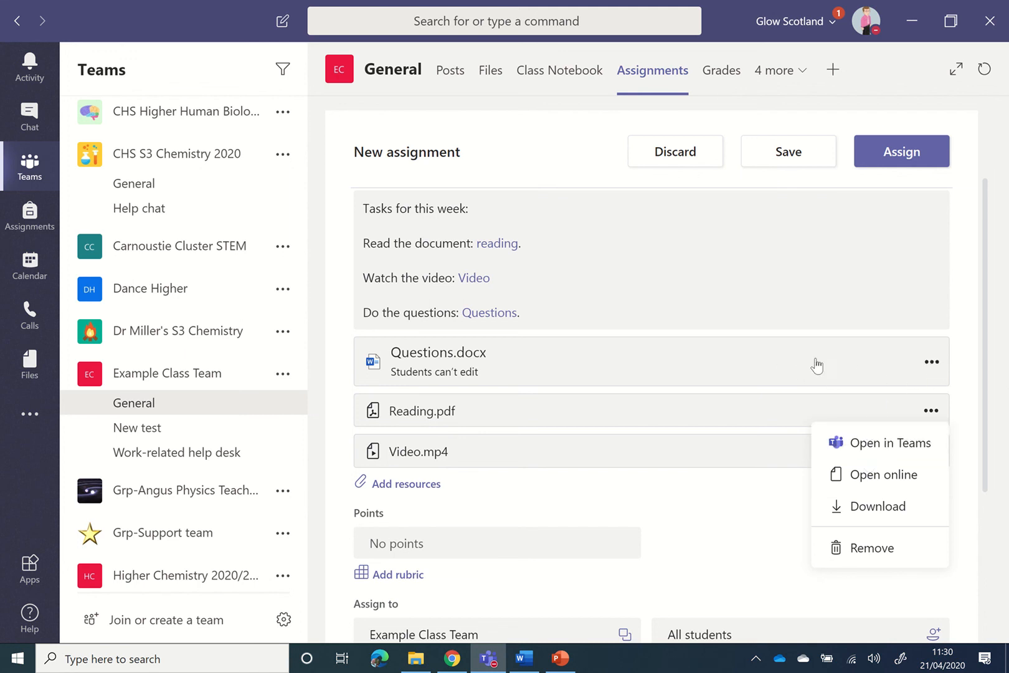
left_click(746, 266)
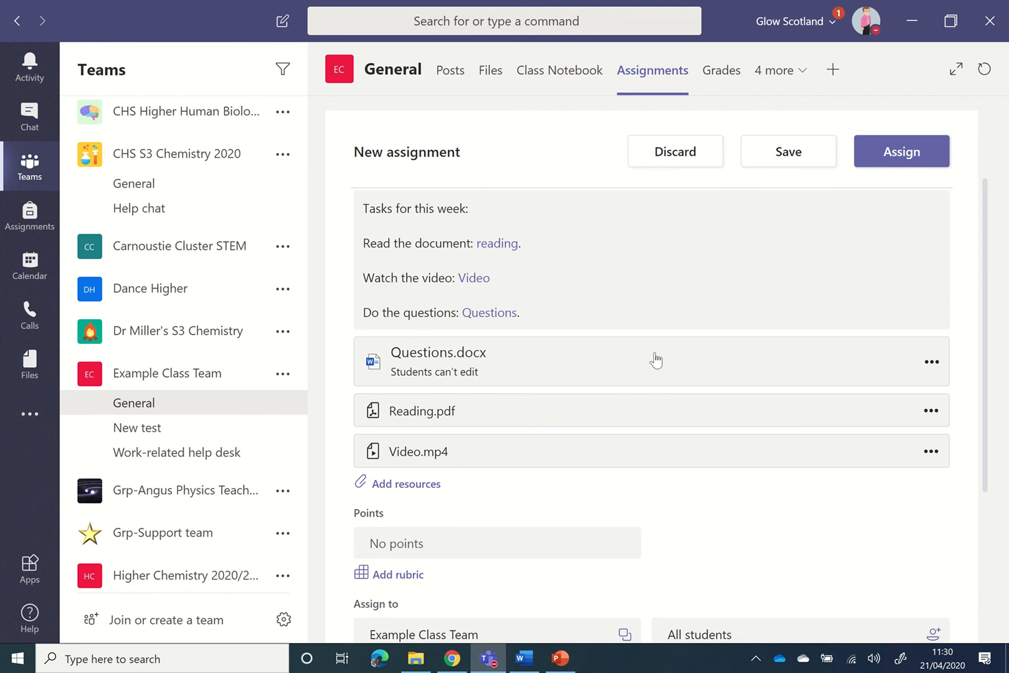
left_click(931, 363)
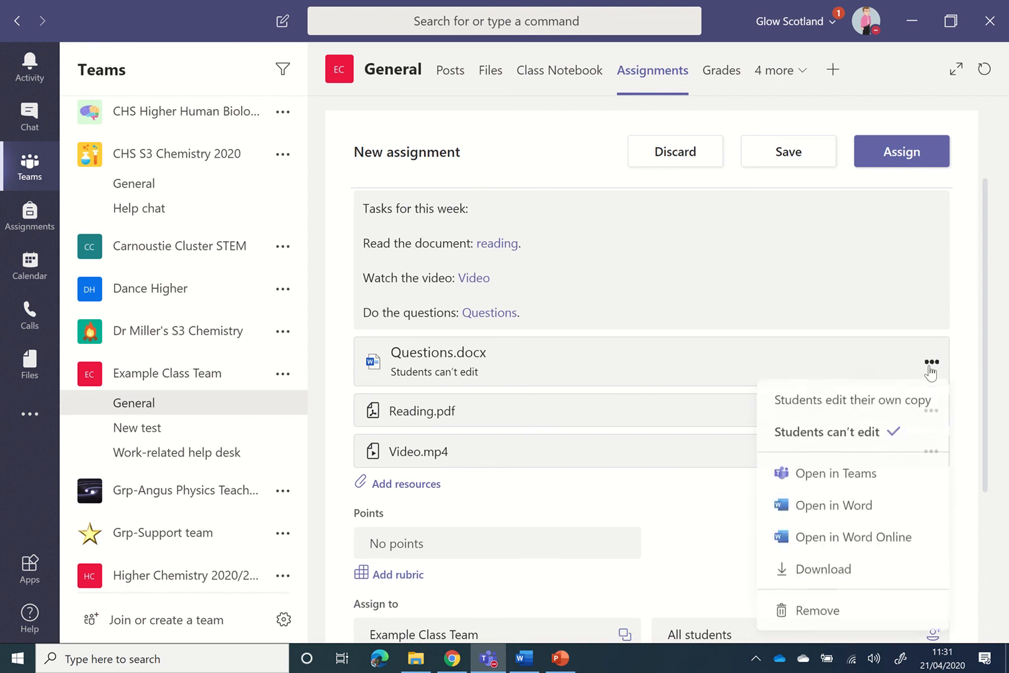
left_click(849, 412)
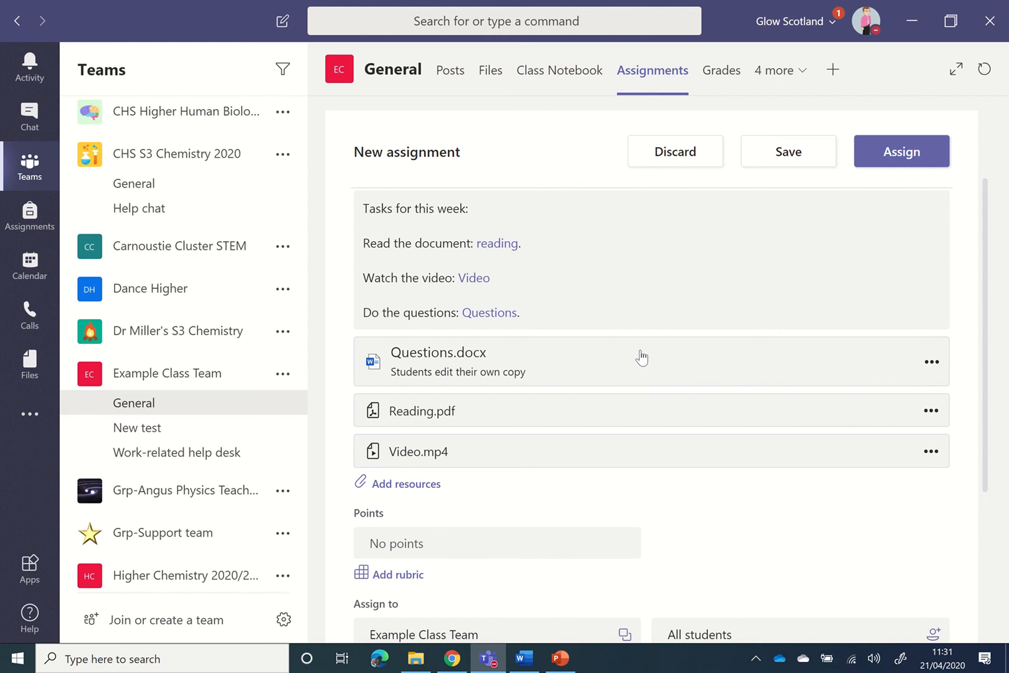
left_click(933, 371)
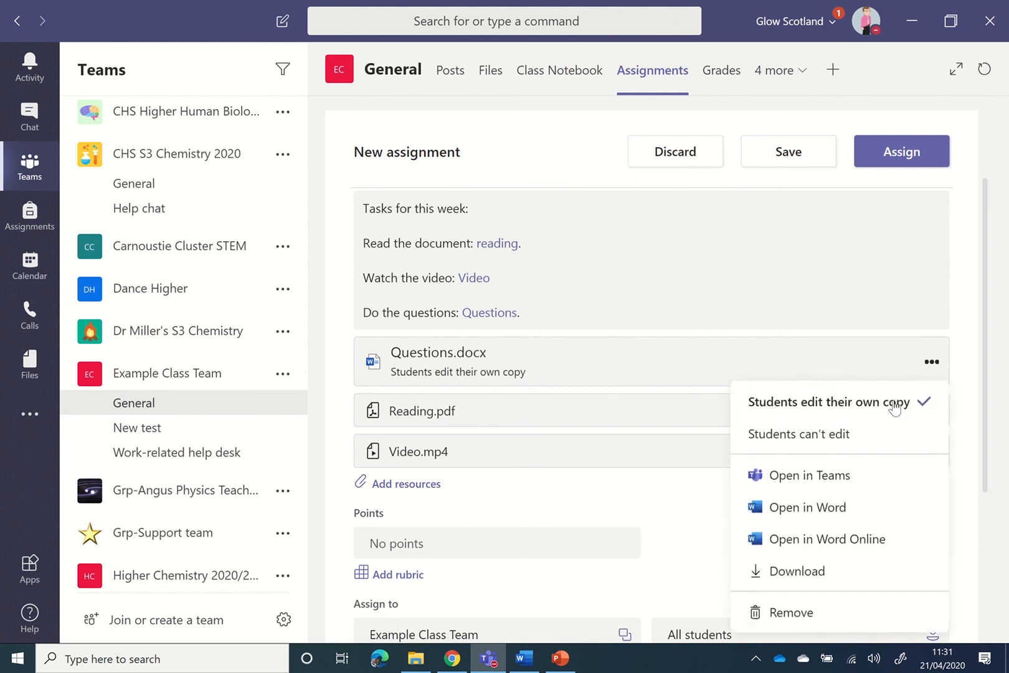
left_click(869, 432)
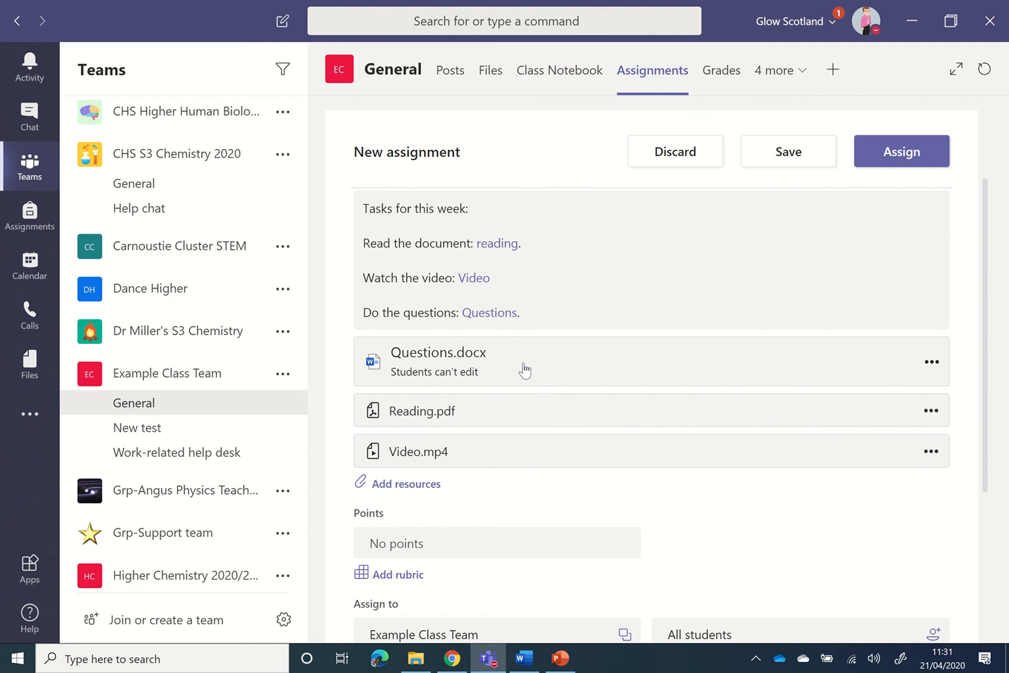
left_click(930, 363)
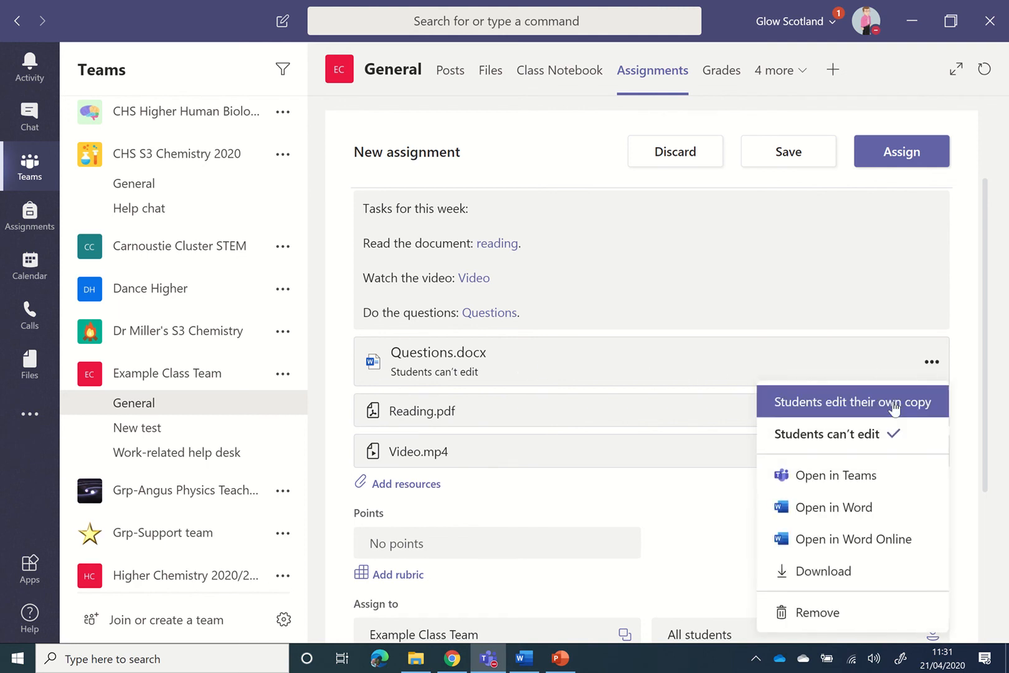
left_click(894, 408)
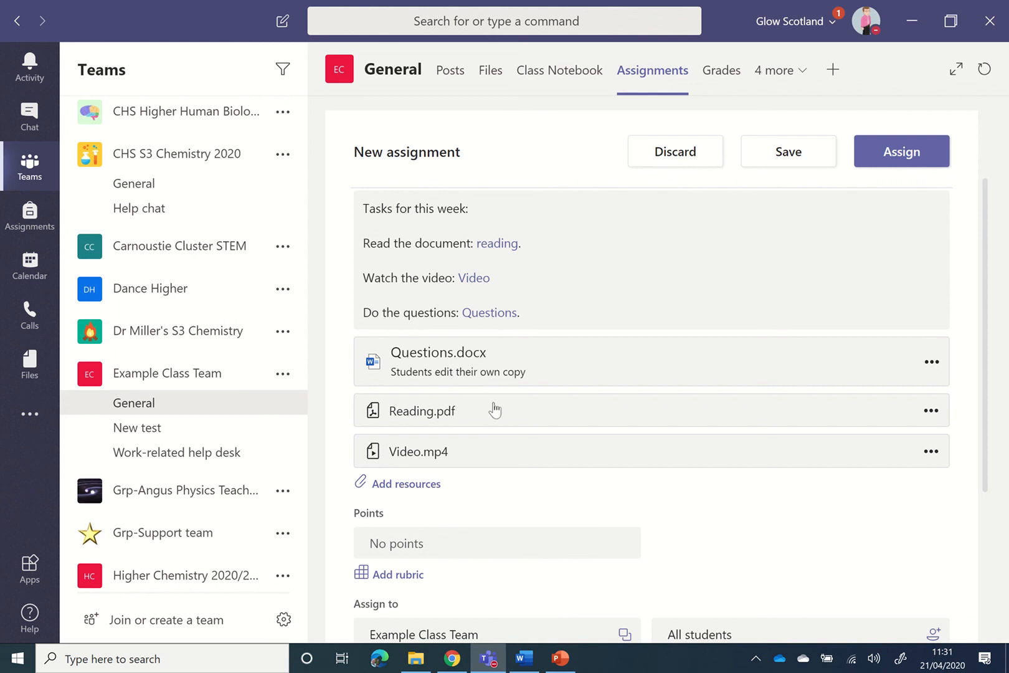
Leave future scheduling and the close date turned off in the assignment timeline, and assign Task 1 to the class
scroll(485, 448, "down", 4)
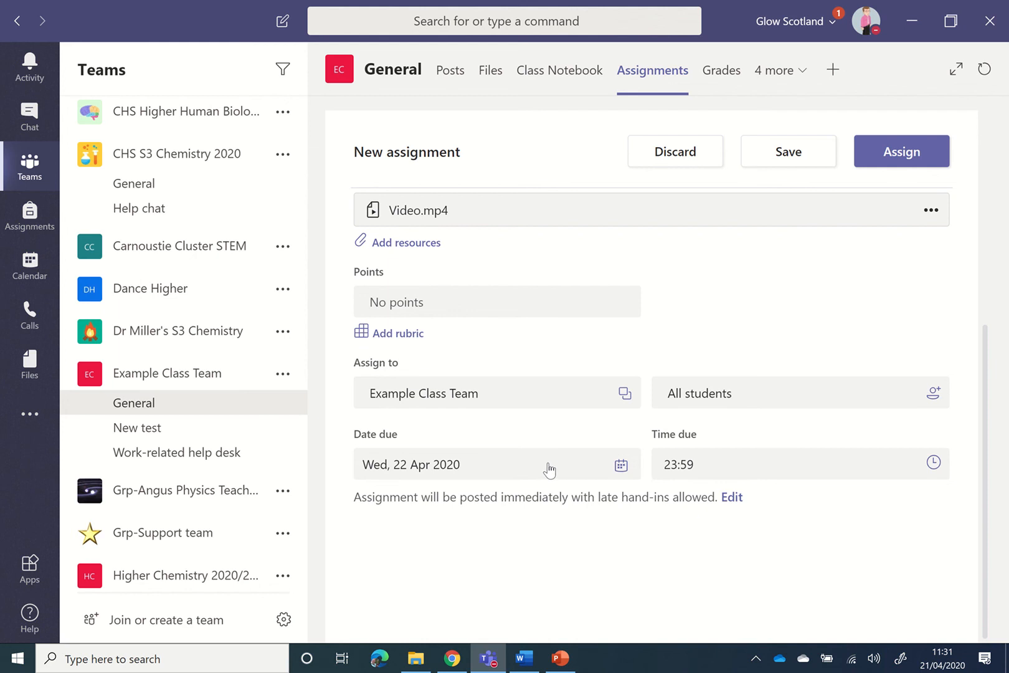
left_click(731, 497)
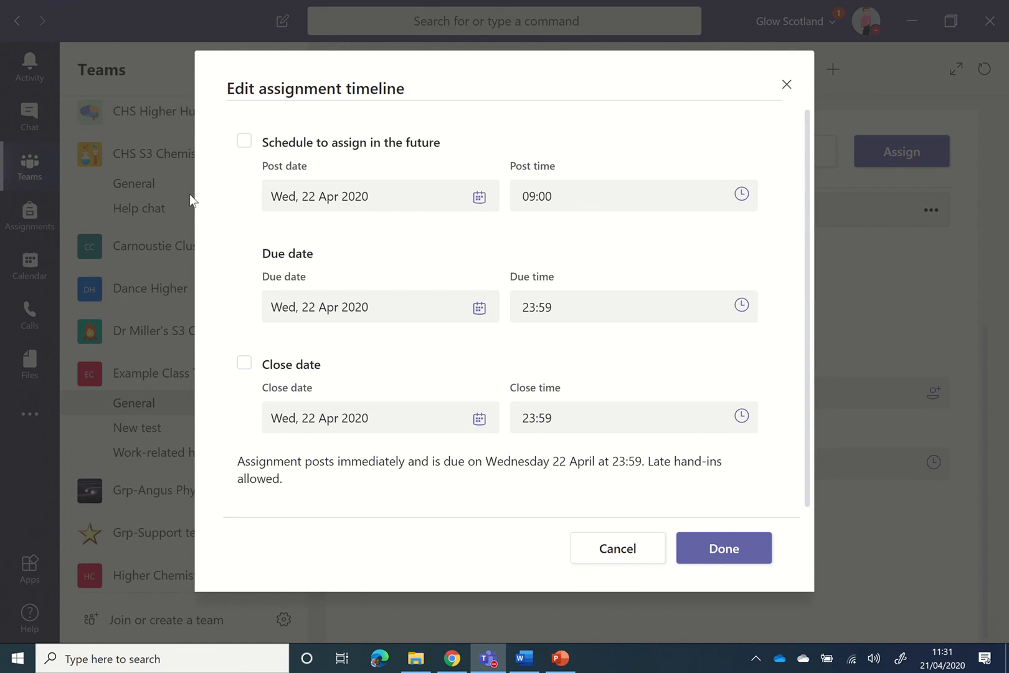
left_click(244, 142)
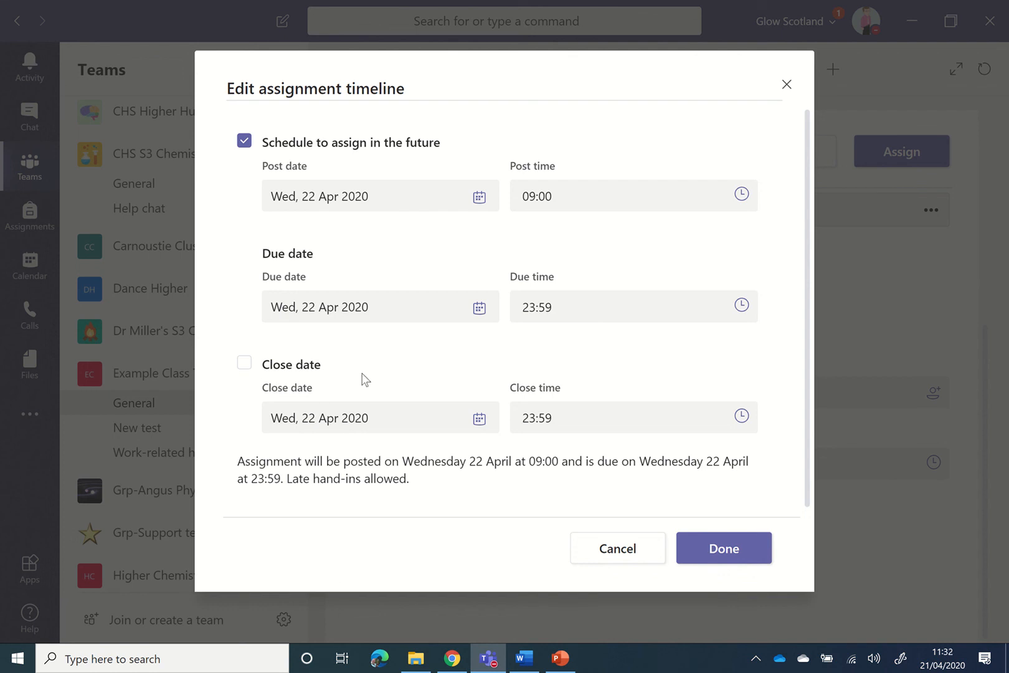
left_click(244, 364)
left_click(246, 368)
left_click(243, 143)
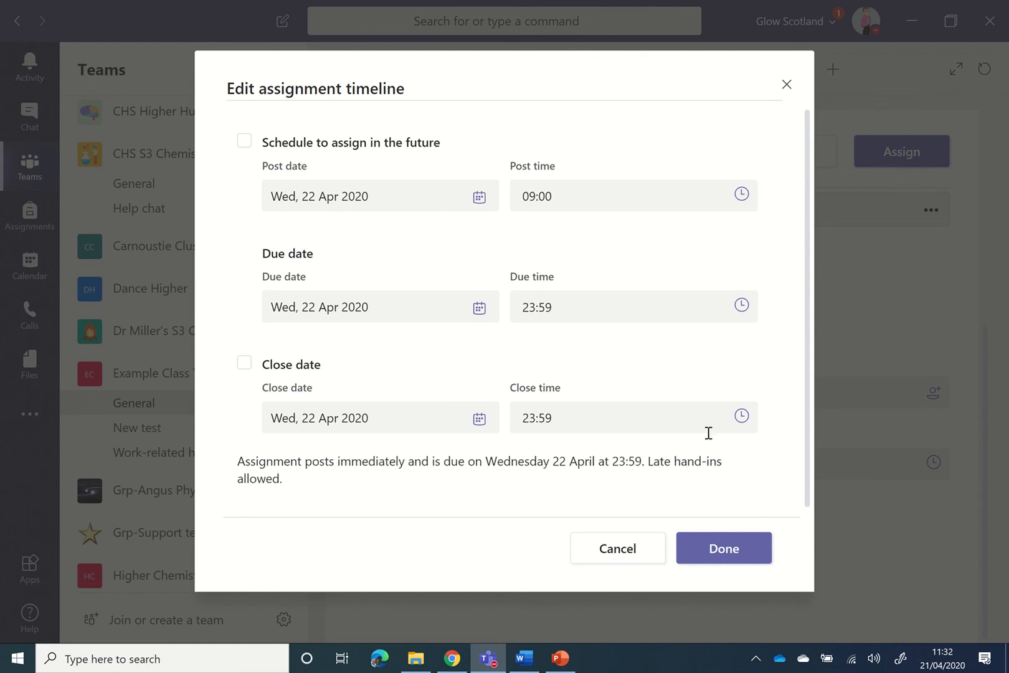
left_click(724, 549)
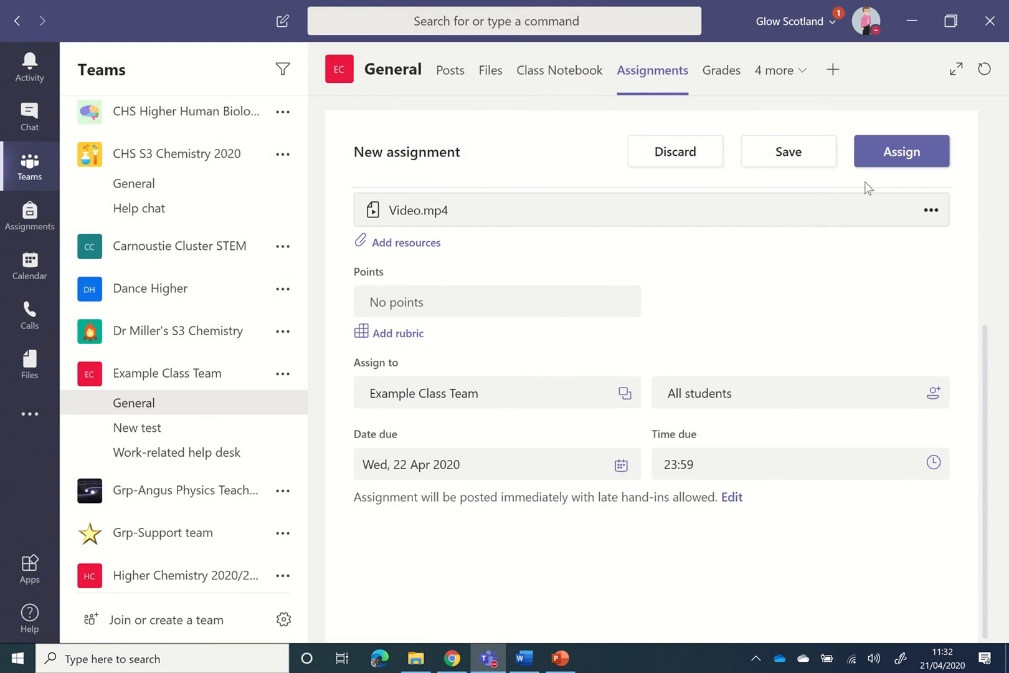
left_click(895, 156)
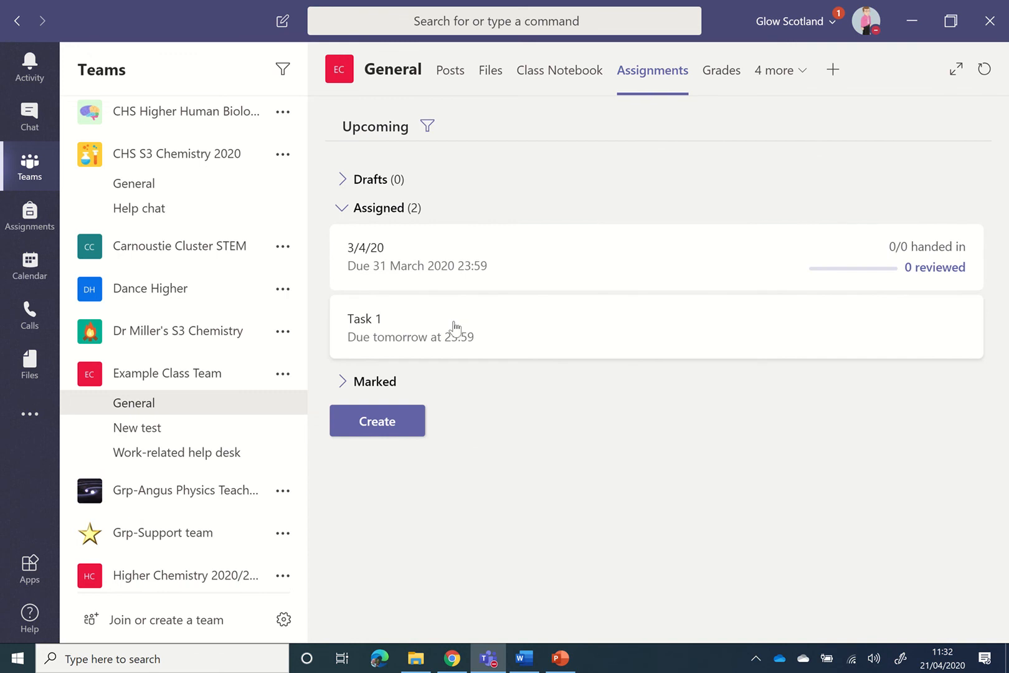
Go to the General channel's posts and collapse the "Work to do" announcement
left_click(149, 414)
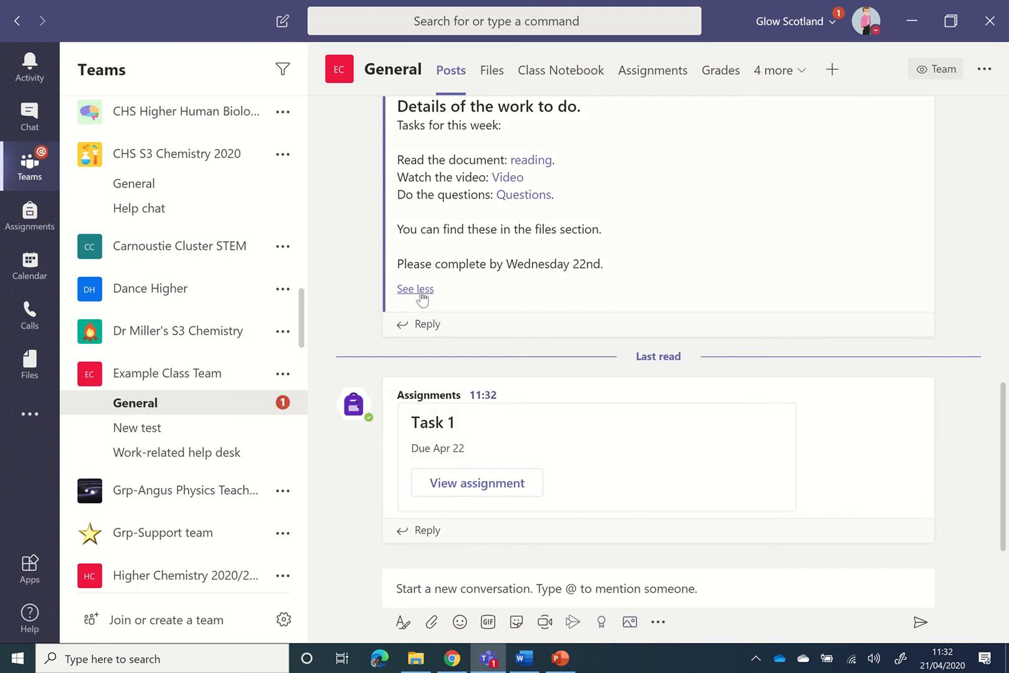
left_click(416, 289)
scroll(714, 198, "up", 3)
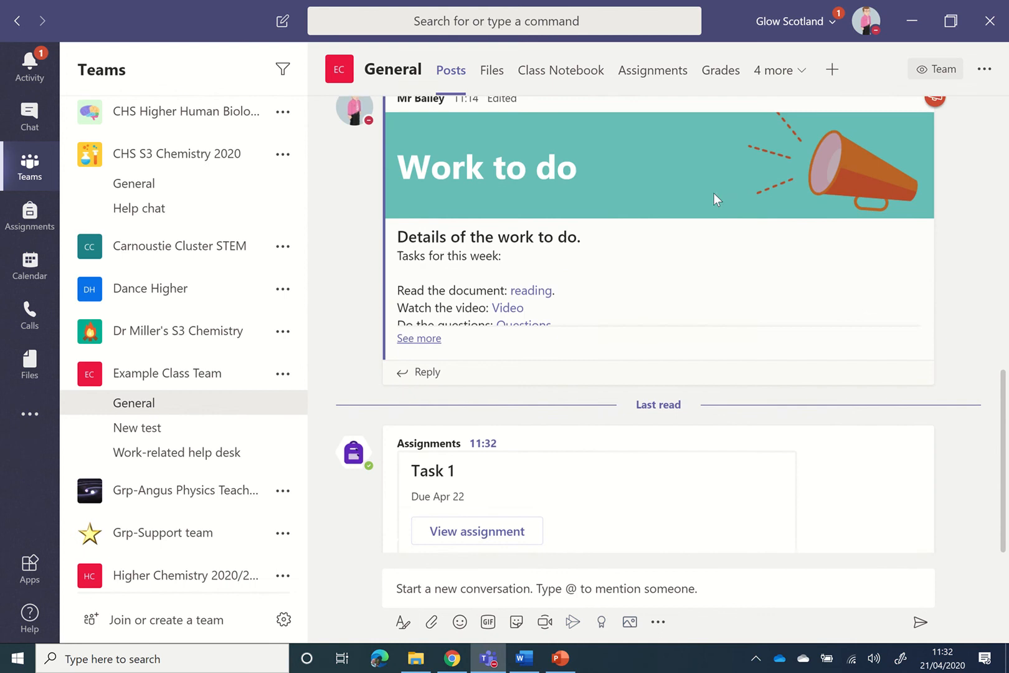
scroll(883, 250, "down", 4)
scroll(895, 187, "up", 4)
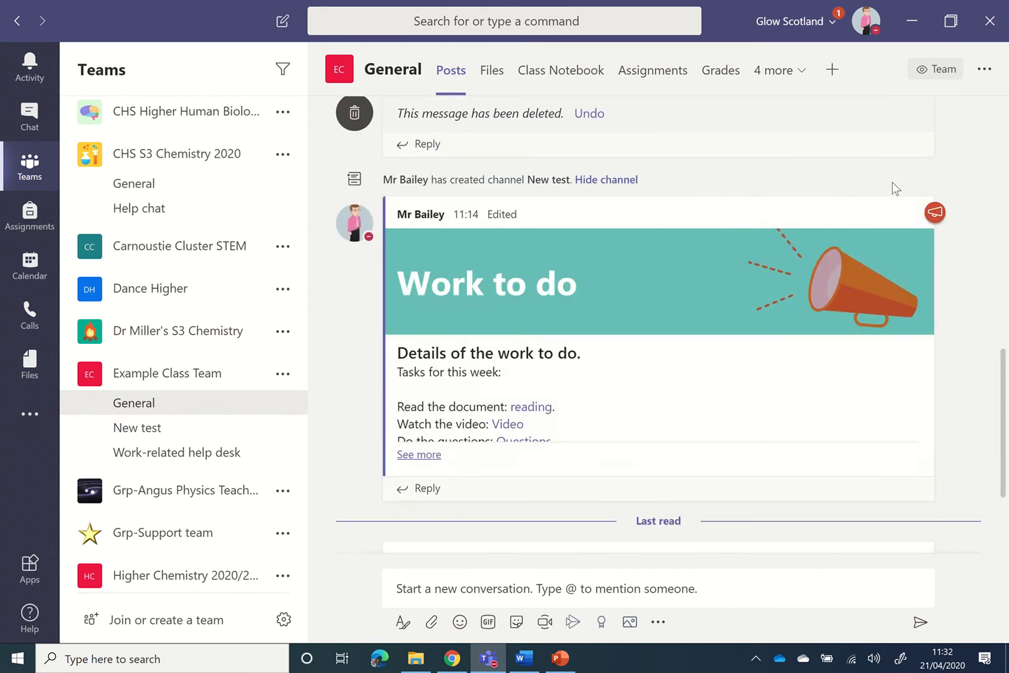
Edit the announcement's deadline line to read "Please complete the work in Assignment Task 1 by Wednesday 22nd." and save the change
mouse_move(858, 227)
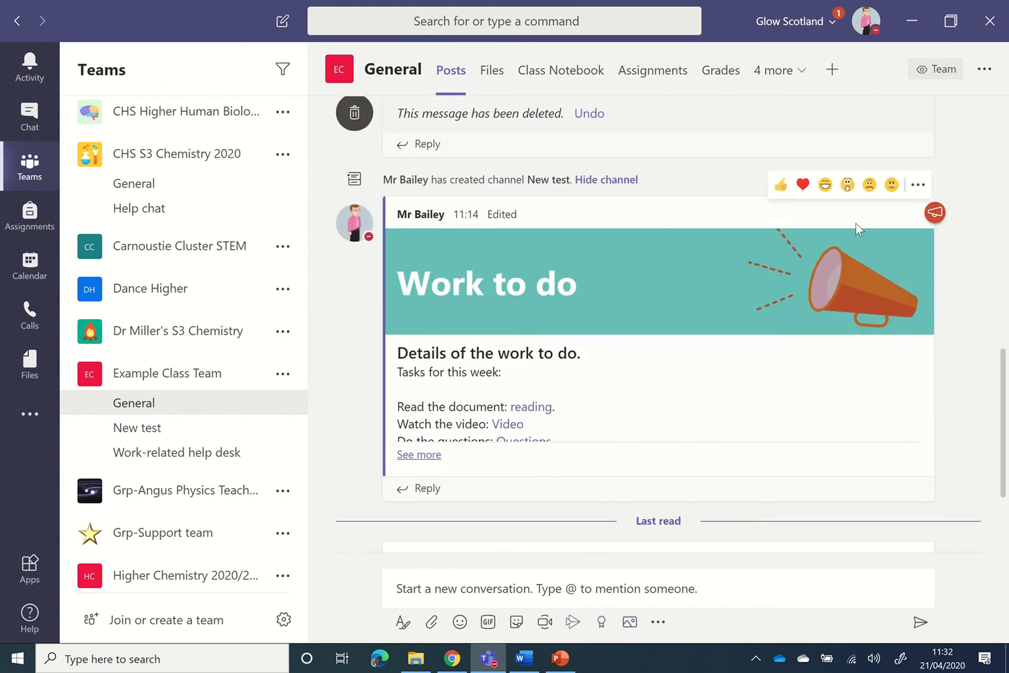
left_click(918, 184)
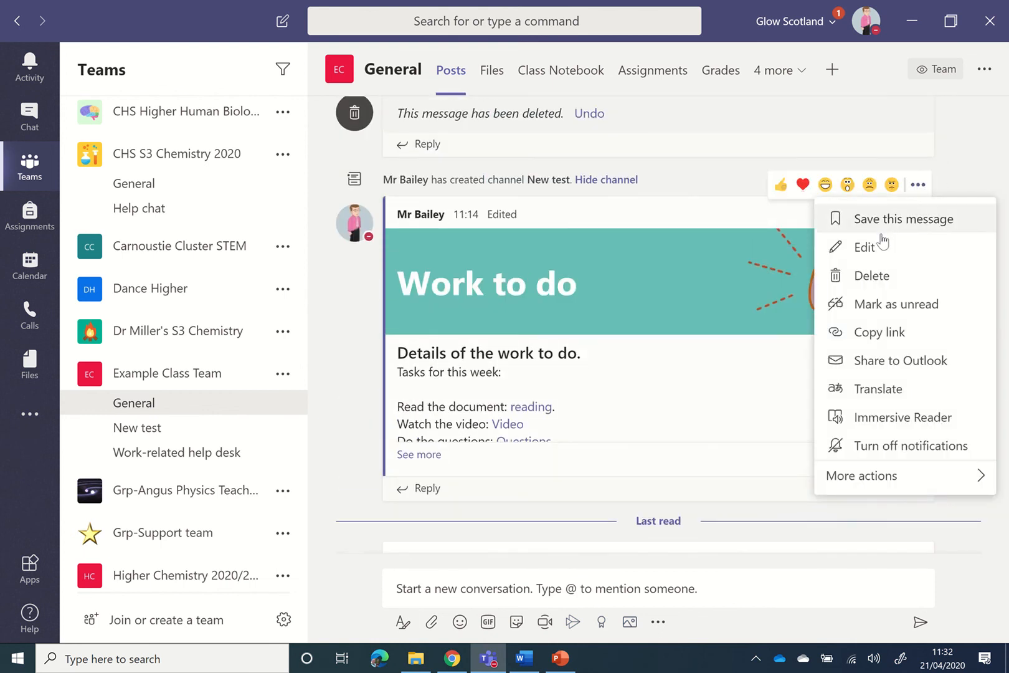
left_click(879, 247)
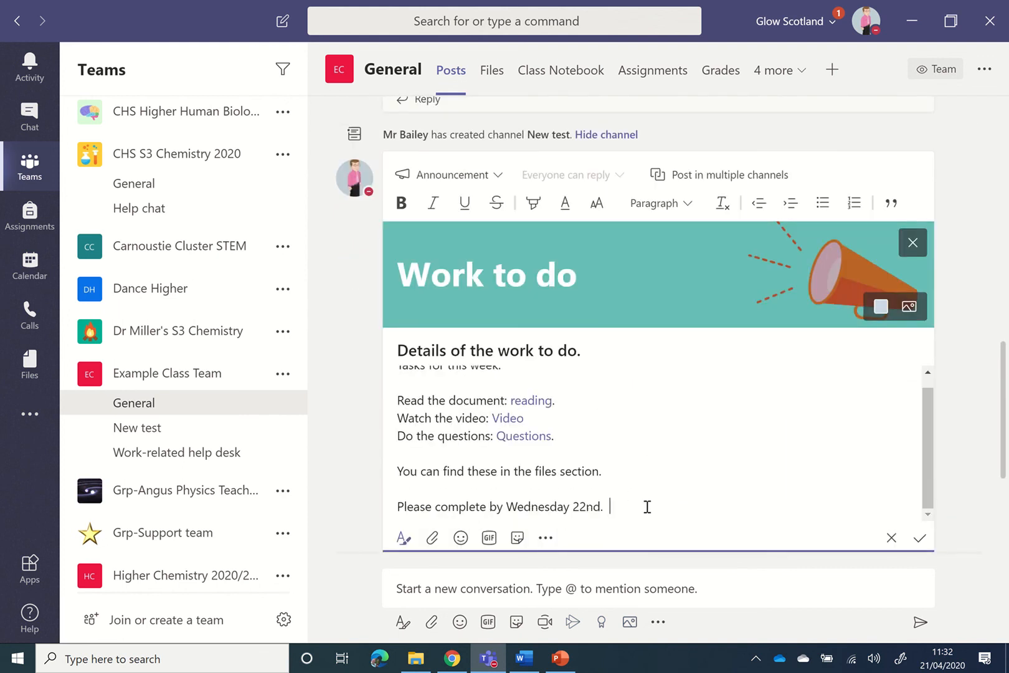
left_click(489, 507)
type("the work in ")
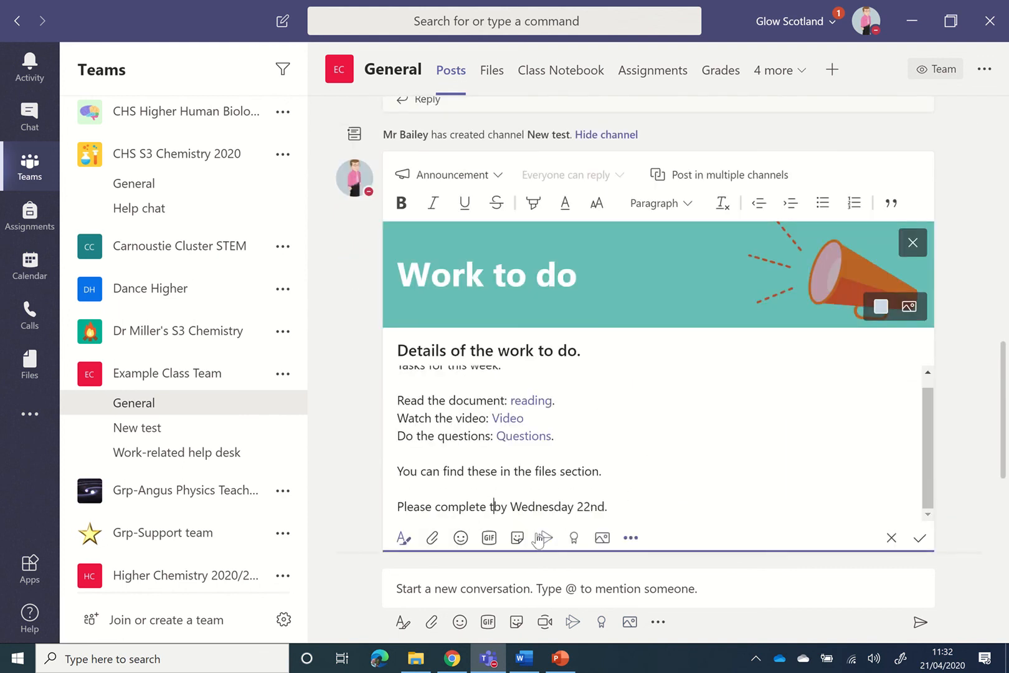
type("Assignment ")
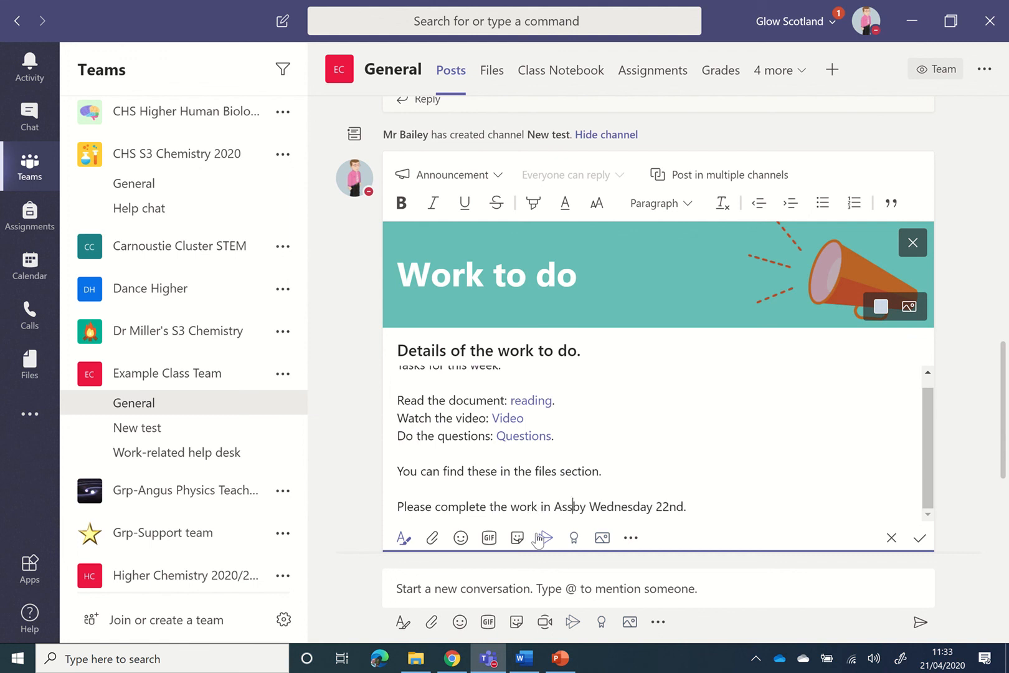
type("Task 1")
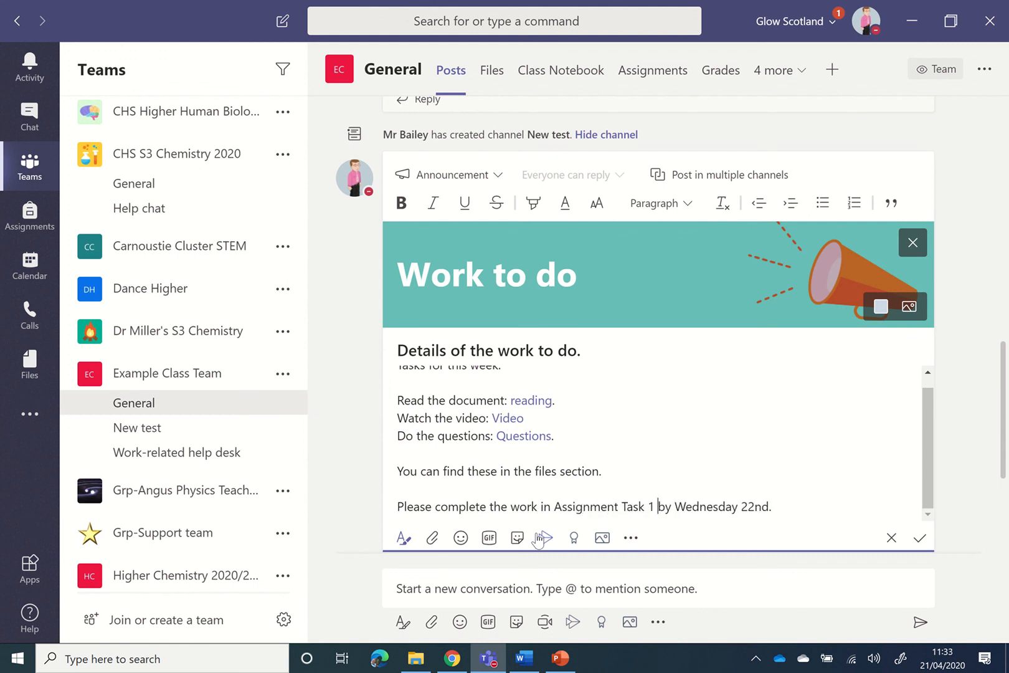
left_click(920, 538)
Open the Task 1 assignment from its channel post and check its instructions and files in student view
scroll(625, 408, "down", 3)
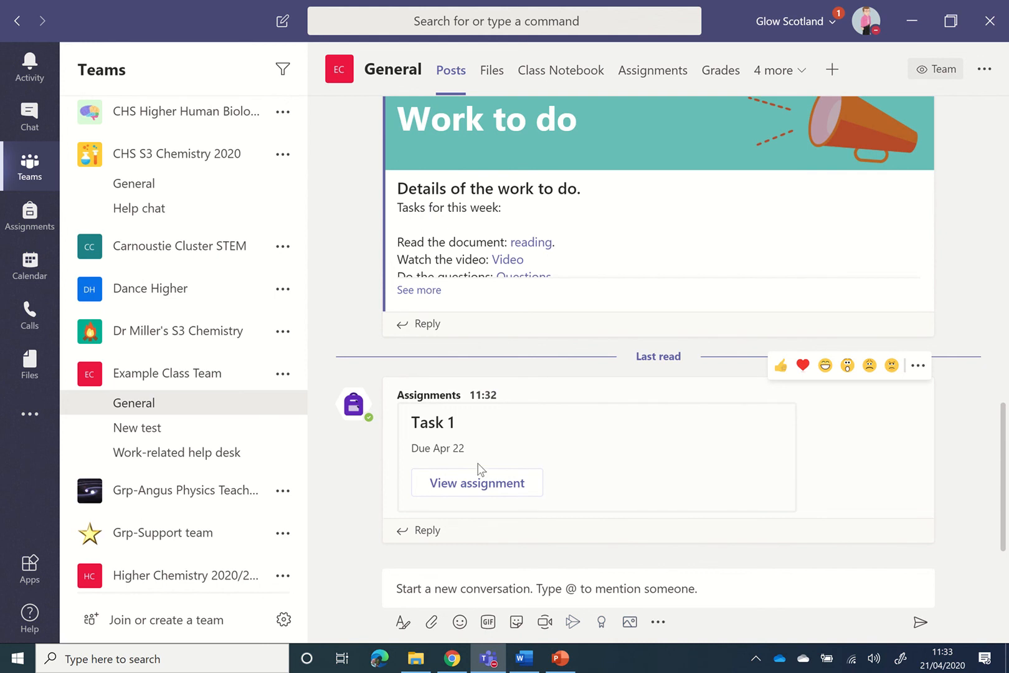
left_click(475, 491)
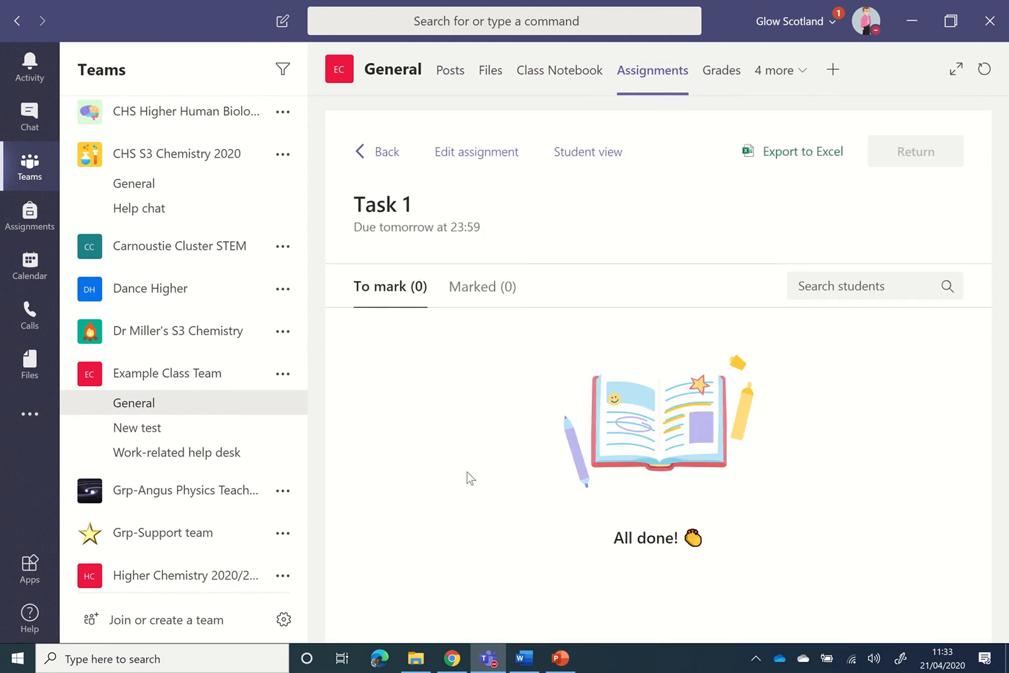
left_click(593, 152)
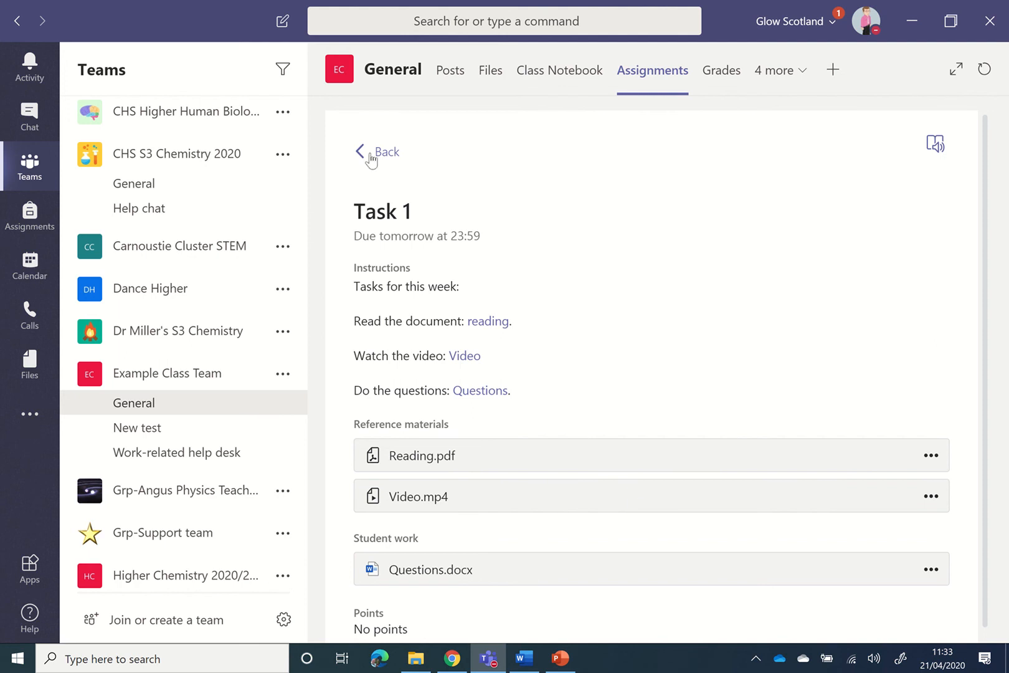
Start a reply to the "Work to do" announcement in the General channel and attach Questions.docx from Class Materials
left_click(116, 411)
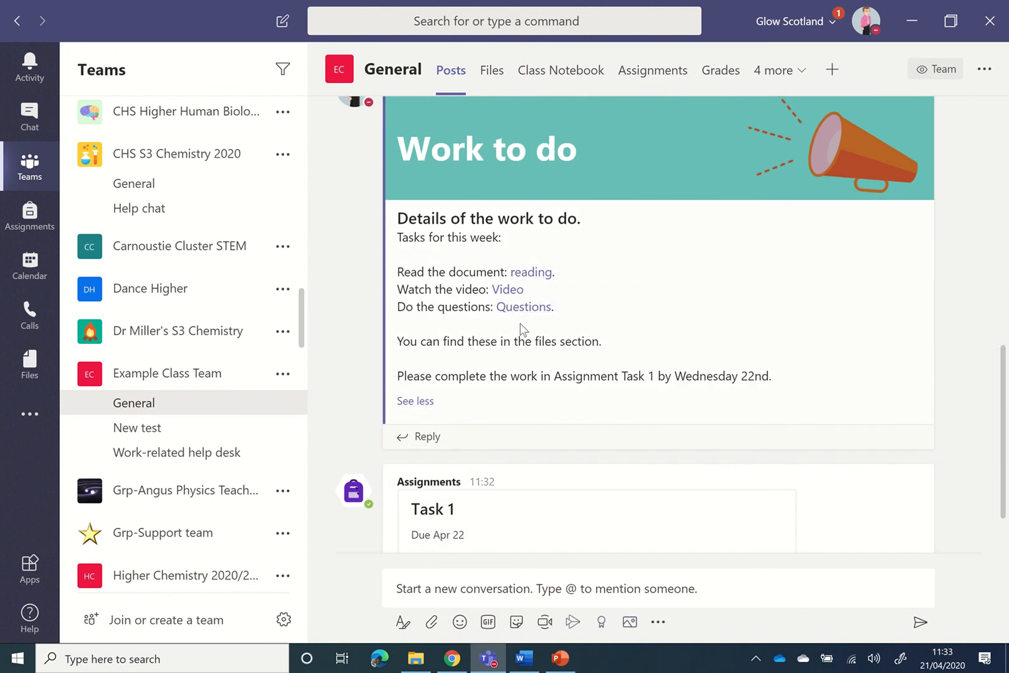
left_click(426, 403)
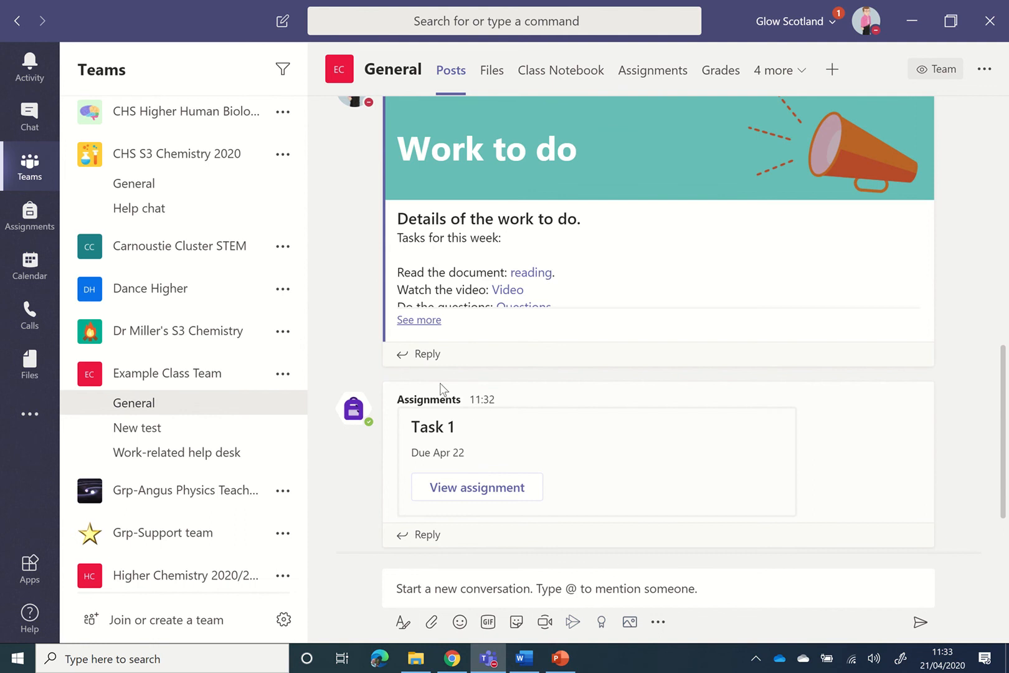
left_click(414, 358)
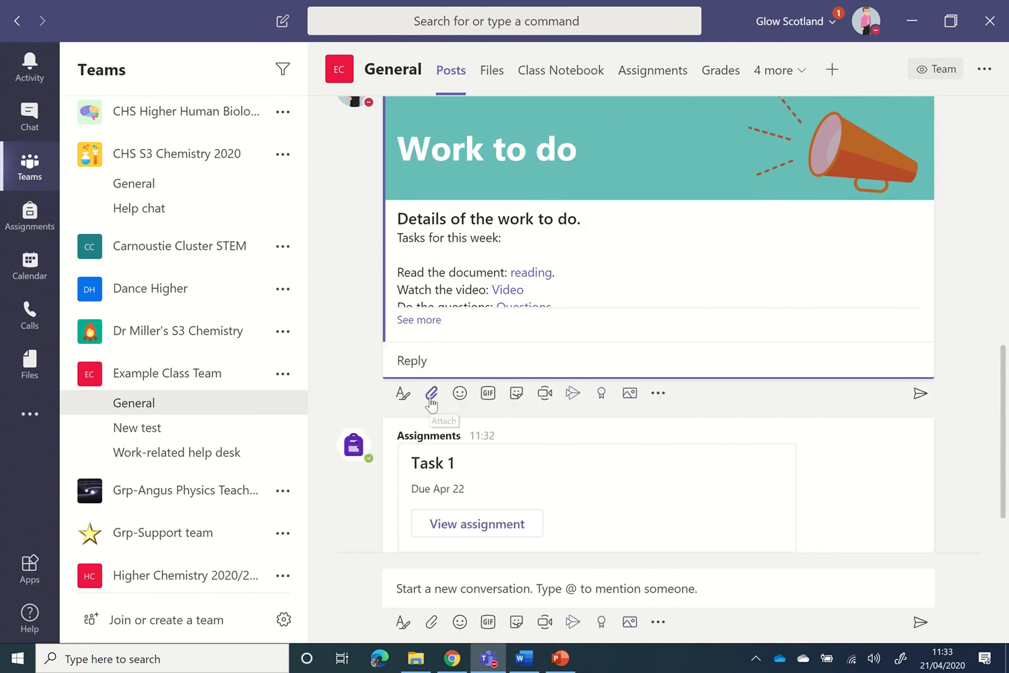
left_click(431, 394)
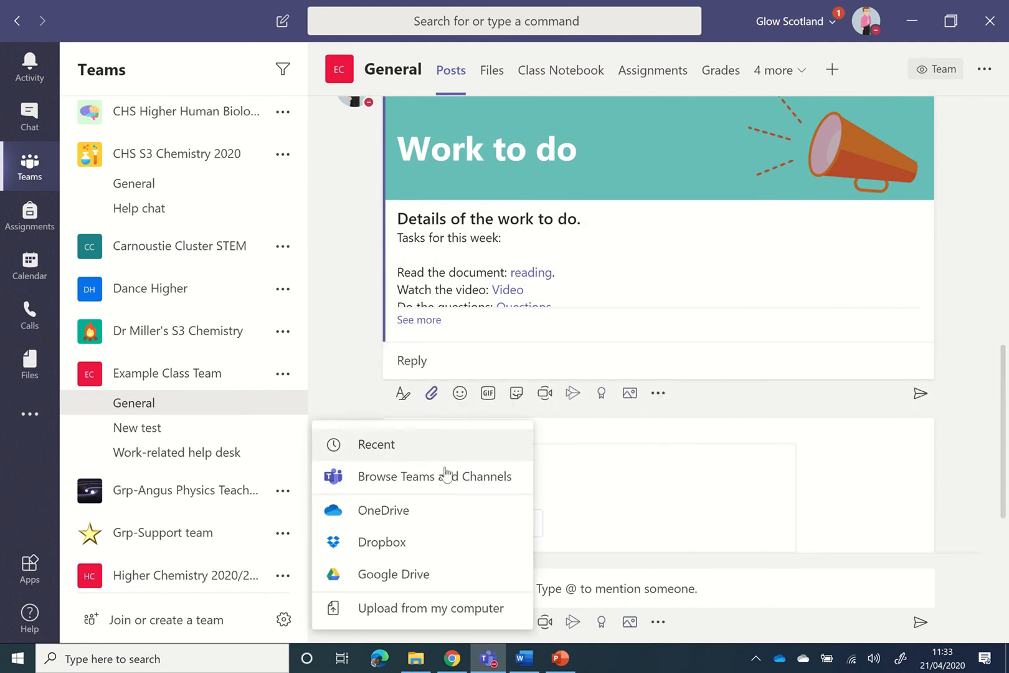
left_click(431, 477)
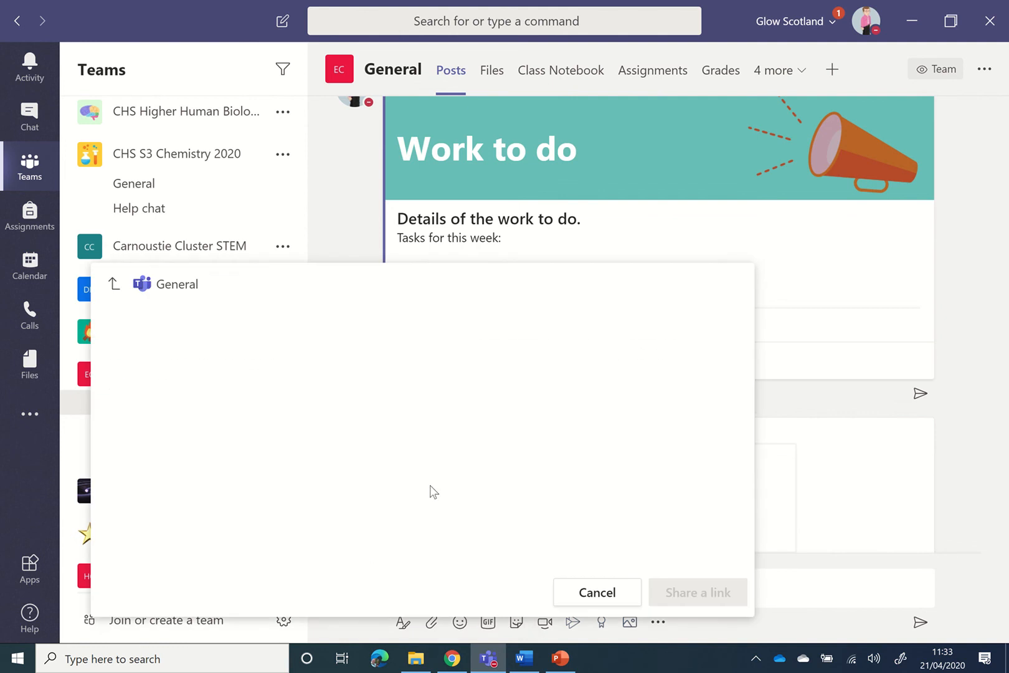
left_click(208, 360)
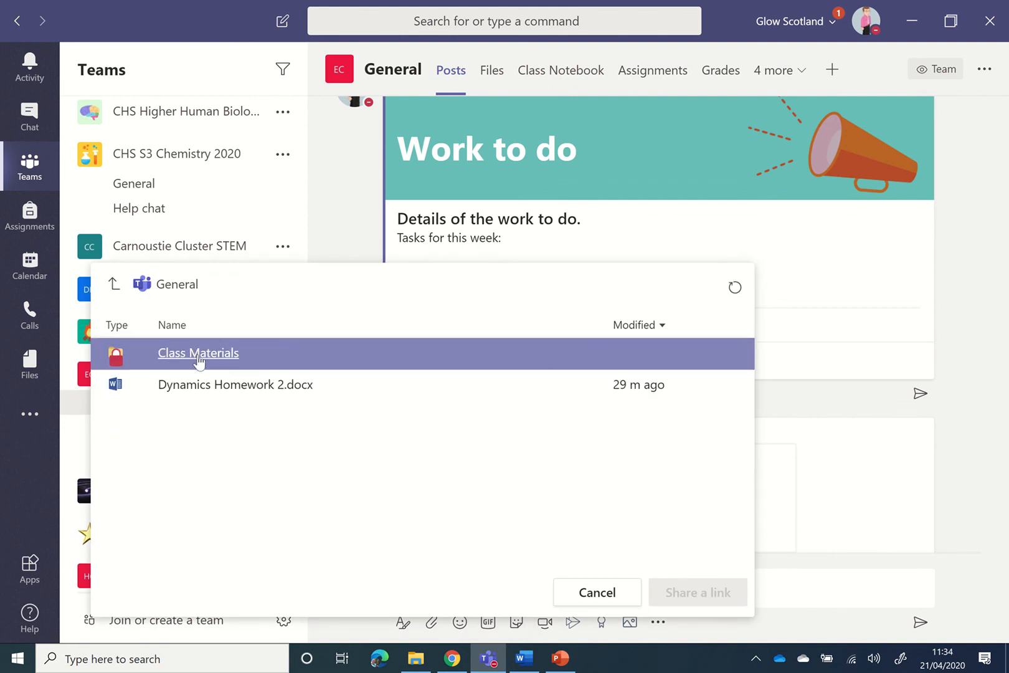
left_click(199, 355)
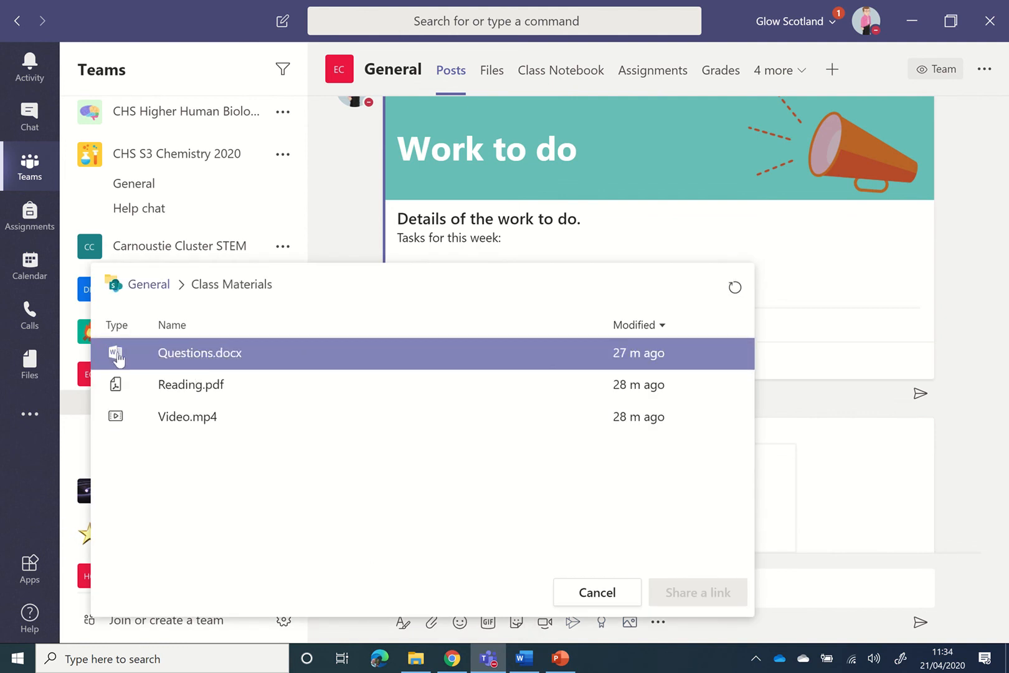
left_click(204, 361)
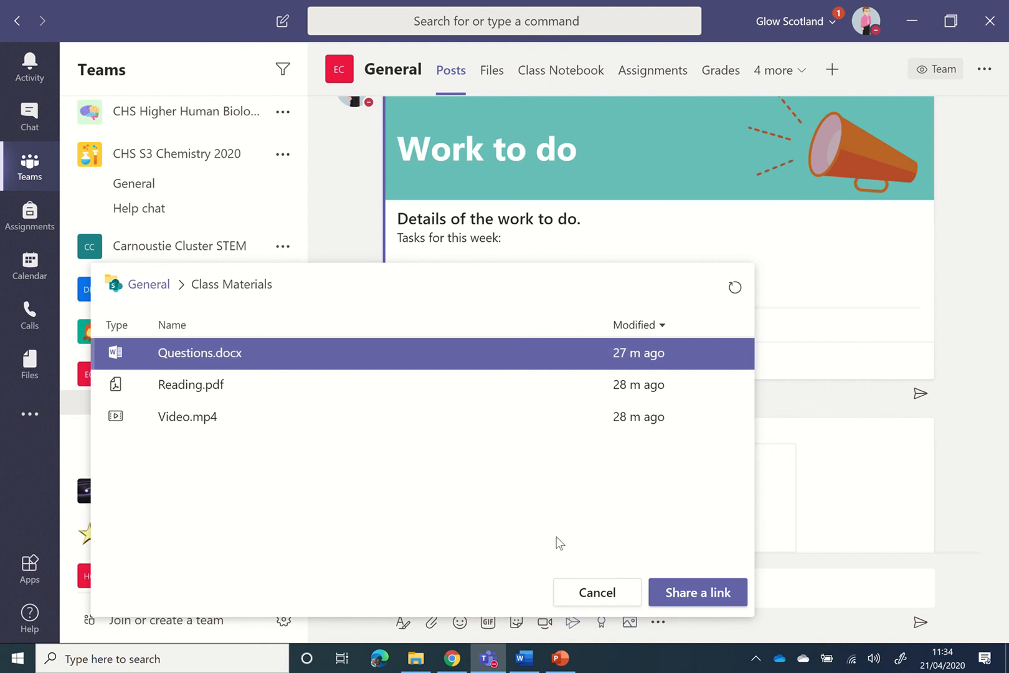
left_click(685, 594)
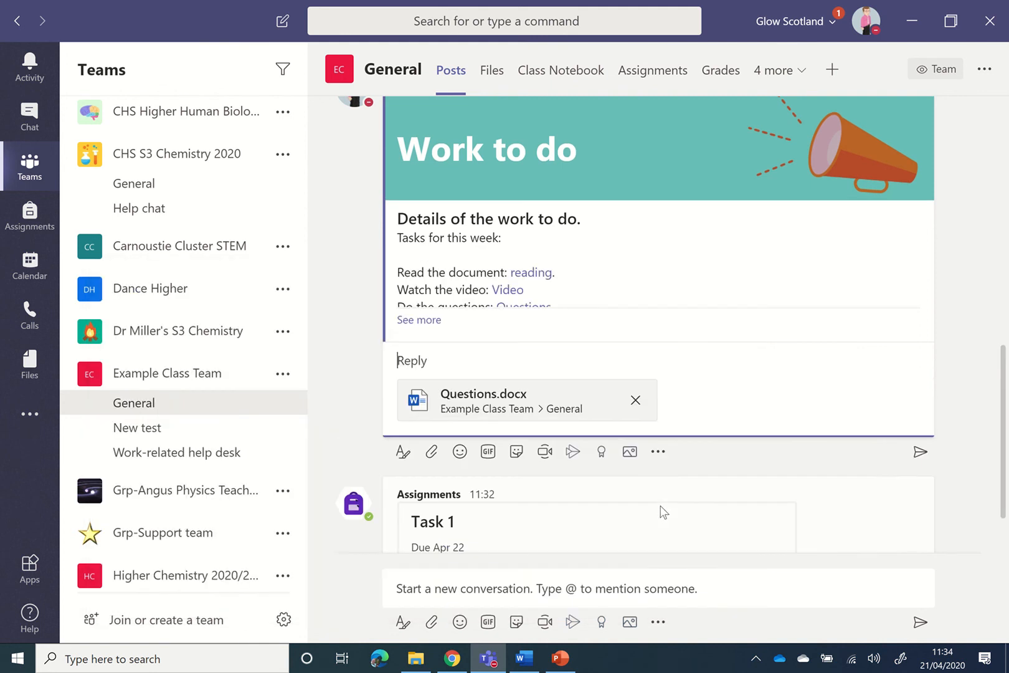
Attach Reading.pdf from the team's Class Materials folder to the reply under the "Work to do" announcement
left_click(431, 453)
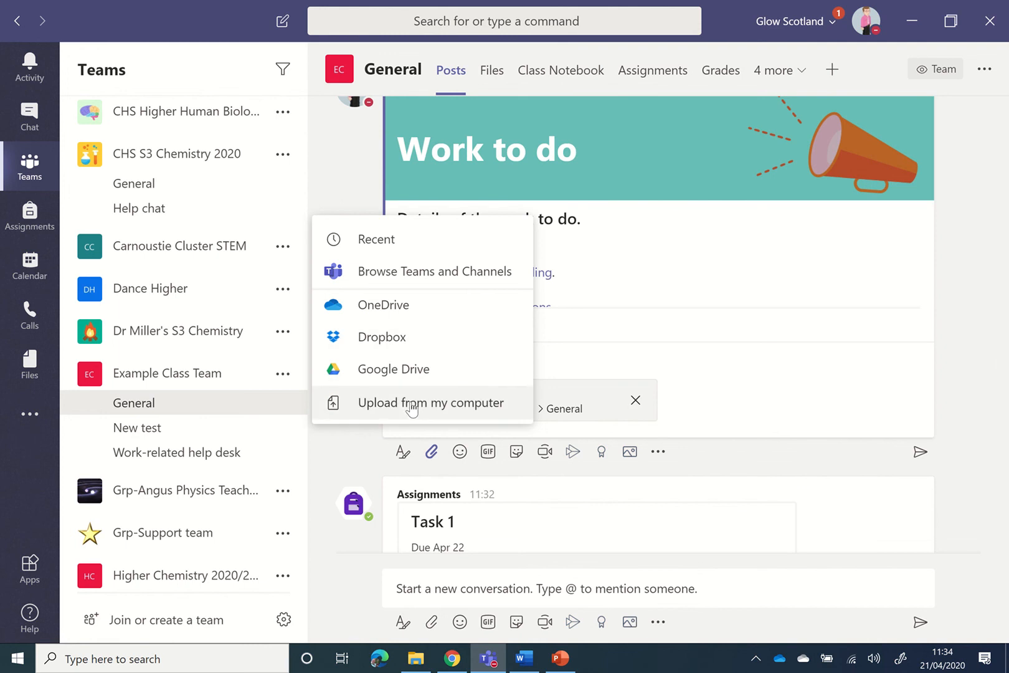
left_click(446, 286)
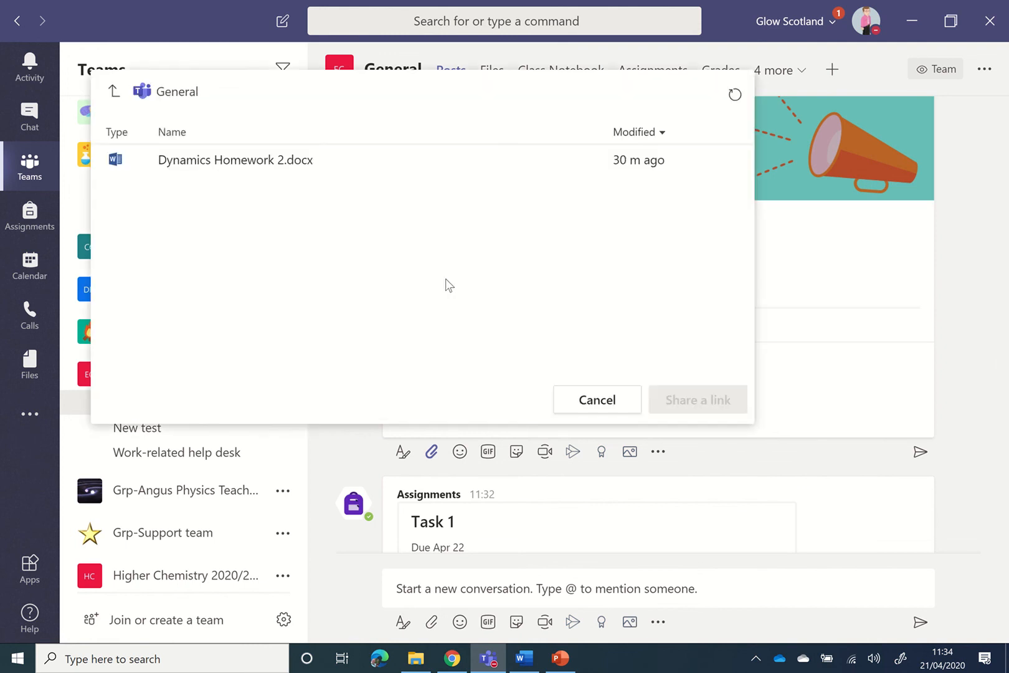
left_click(225, 167)
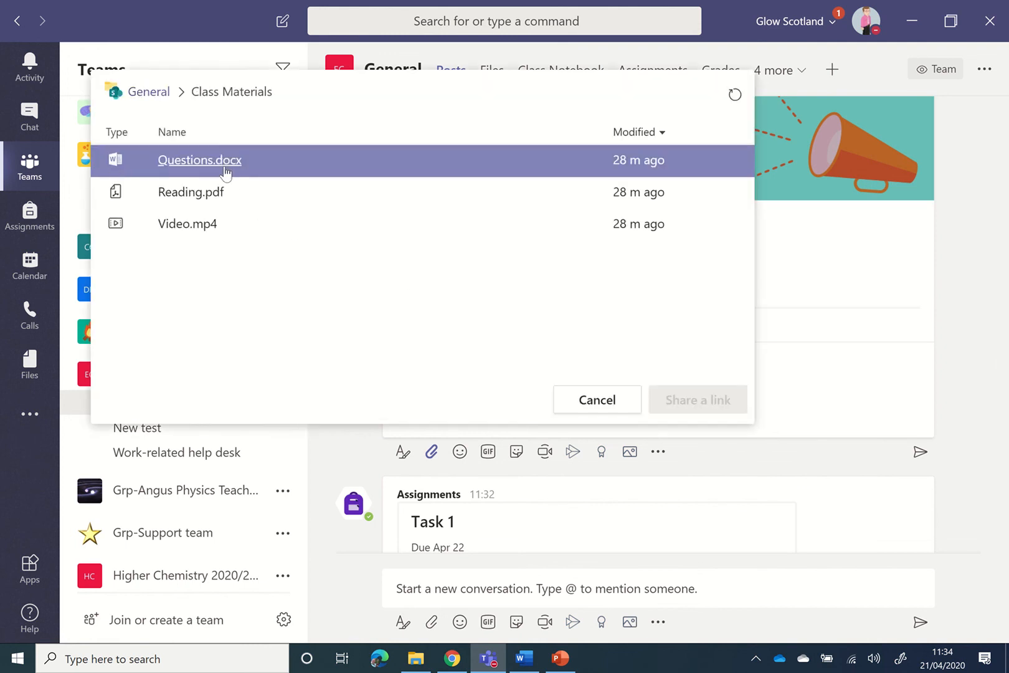
left_click(217, 196)
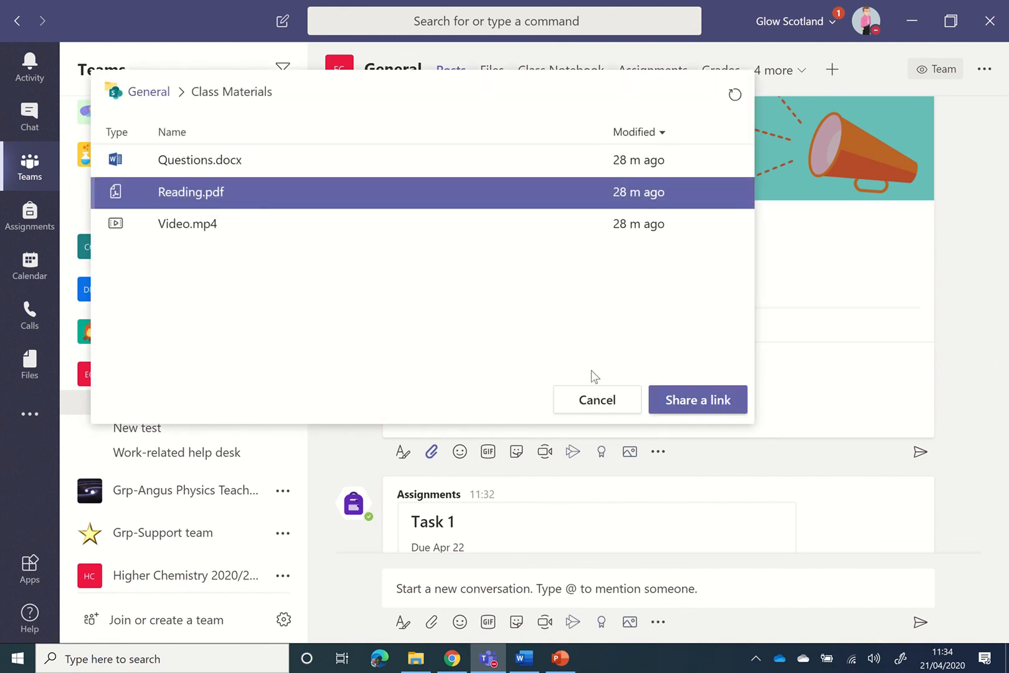
left_click(683, 411)
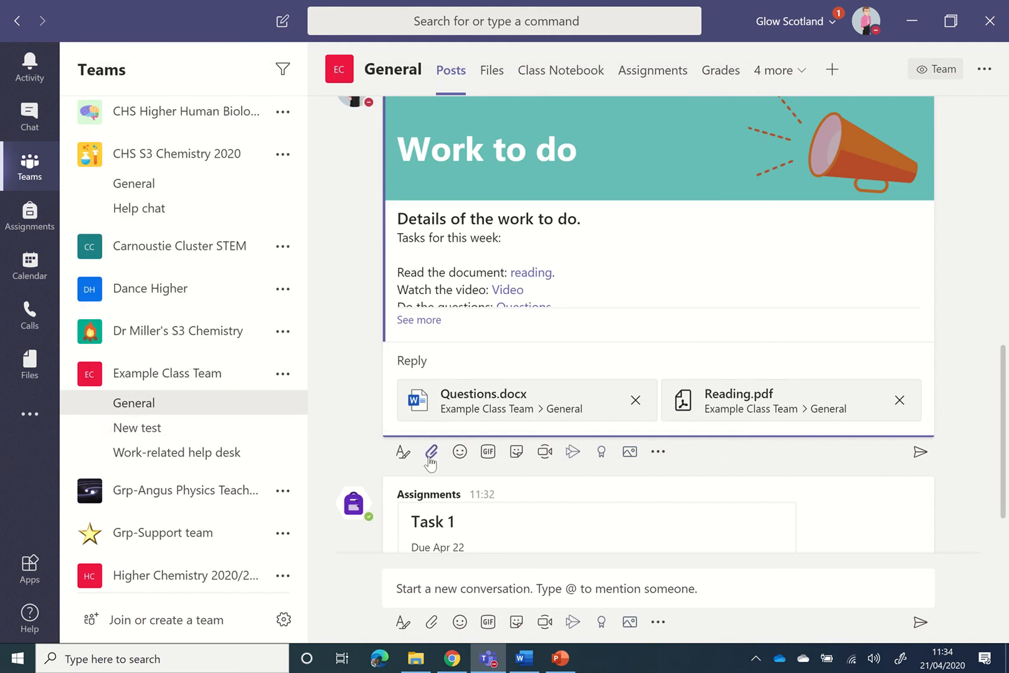
Attach Video.mp4 from the team's Class Materials folder to the same reply as a shared link
left_click(430, 454)
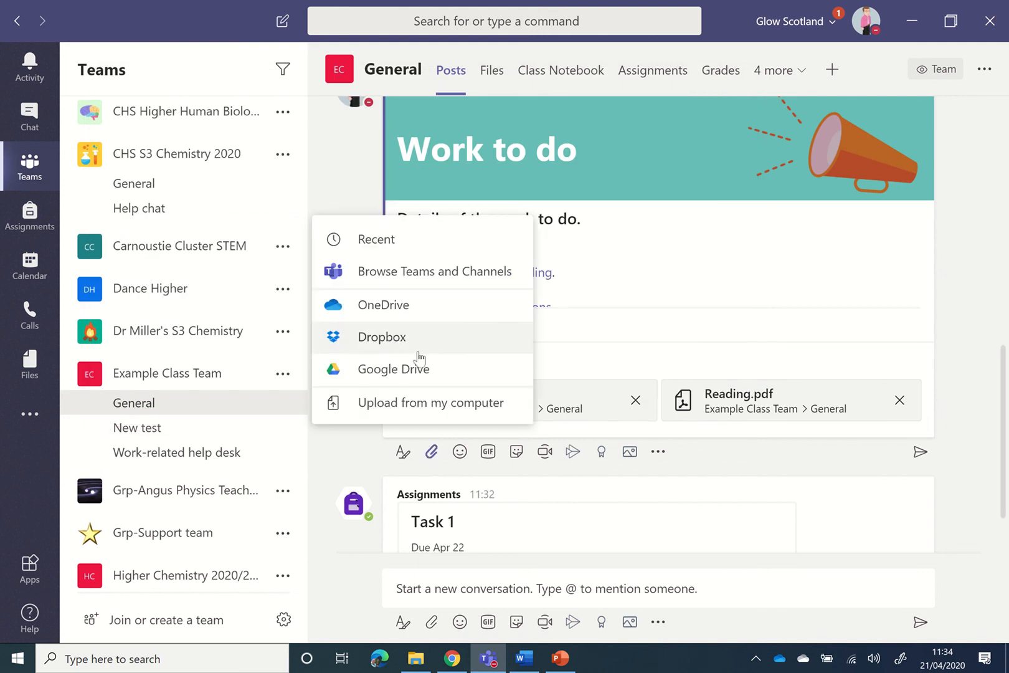
left_click(428, 280)
left_click(237, 166)
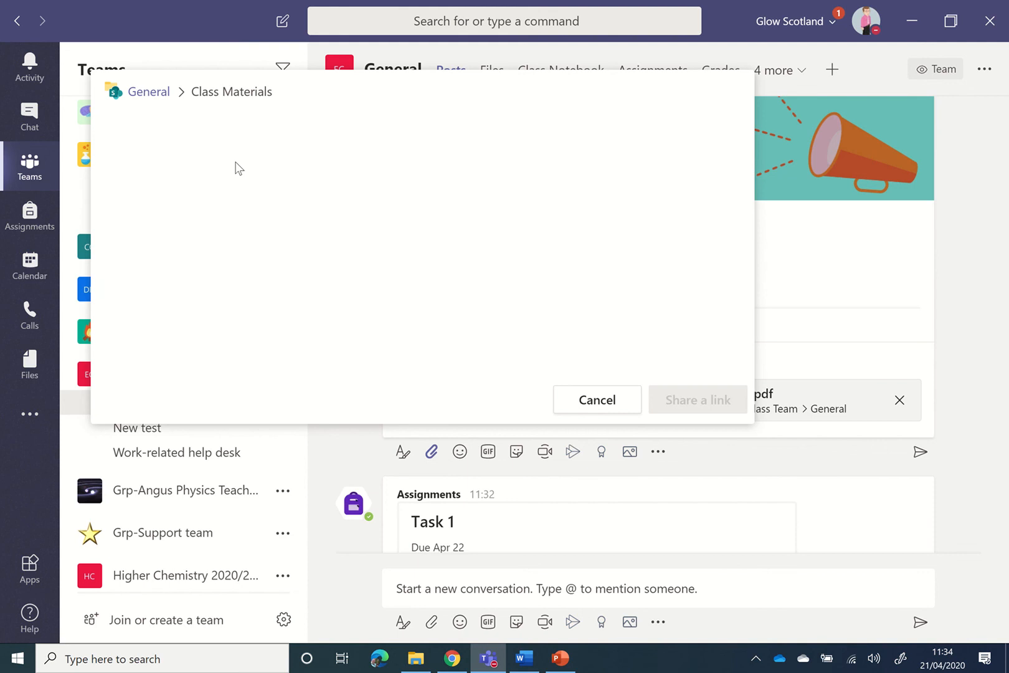
left_click(197, 234)
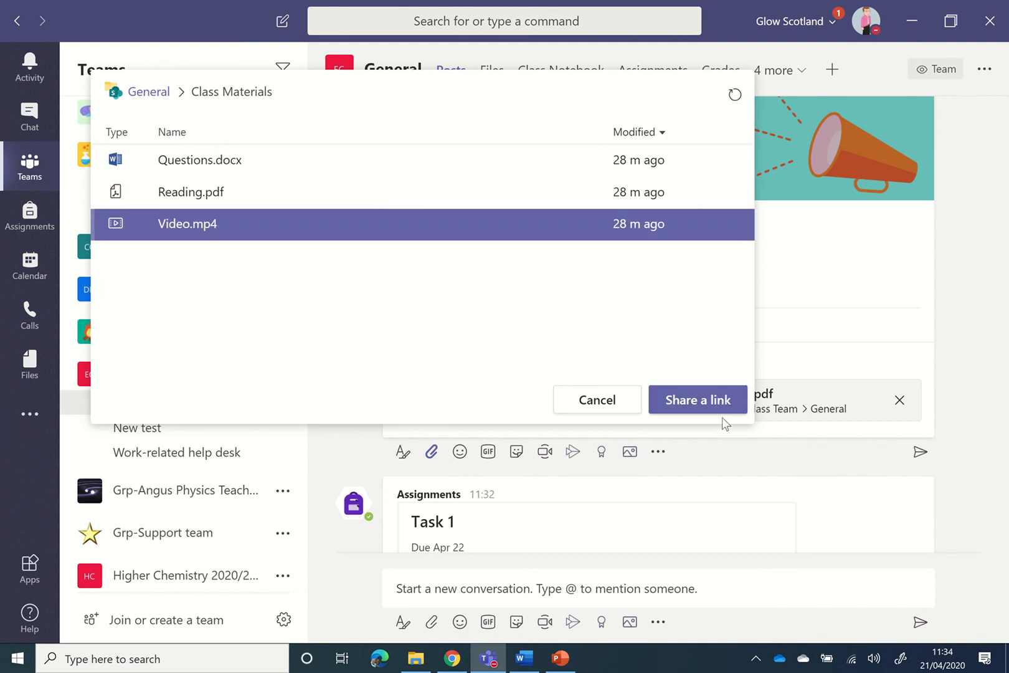
left_click(710, 405)
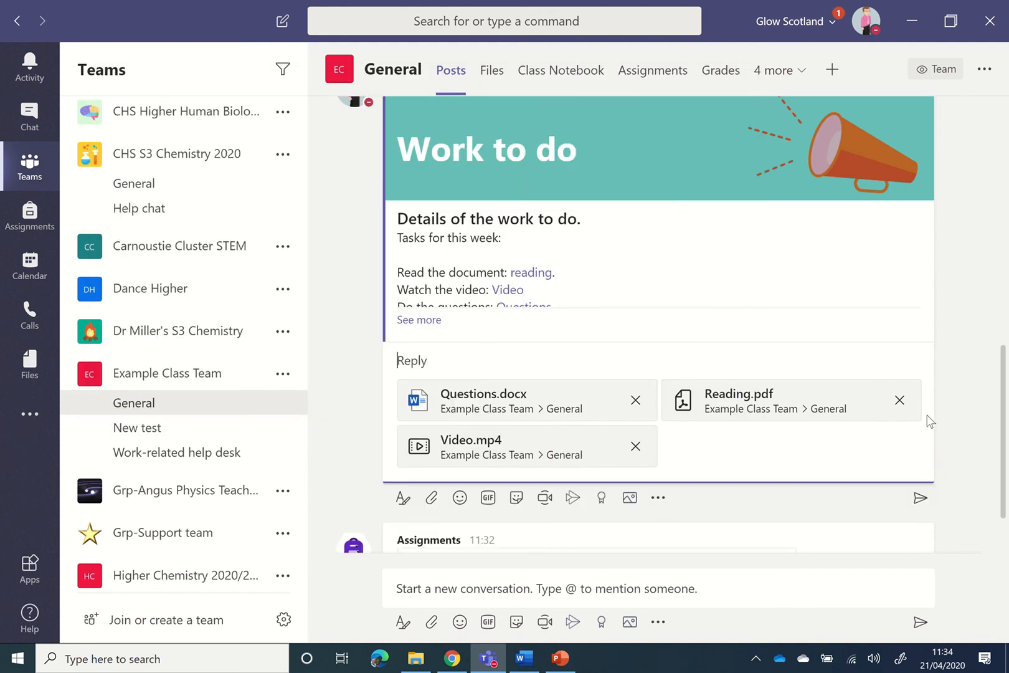
Send the reply with its attached files and expand the "Work to do" announcement to show its full text
scroll(909, 452, "down", 2)
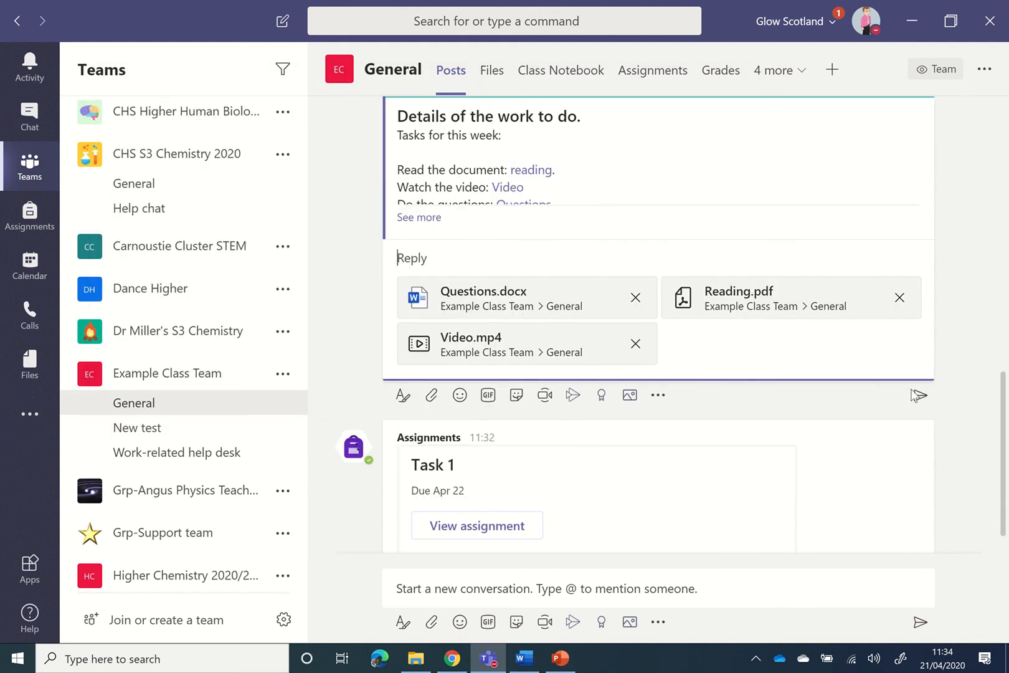
left_click(916, 395)
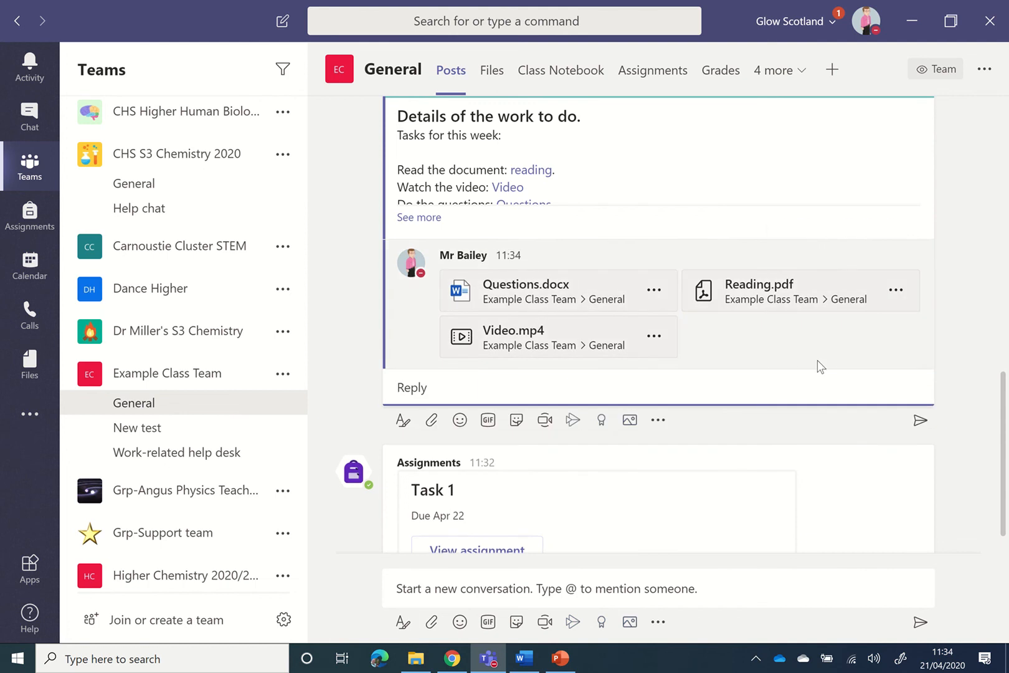
scroll(701, 164, "up", 1)
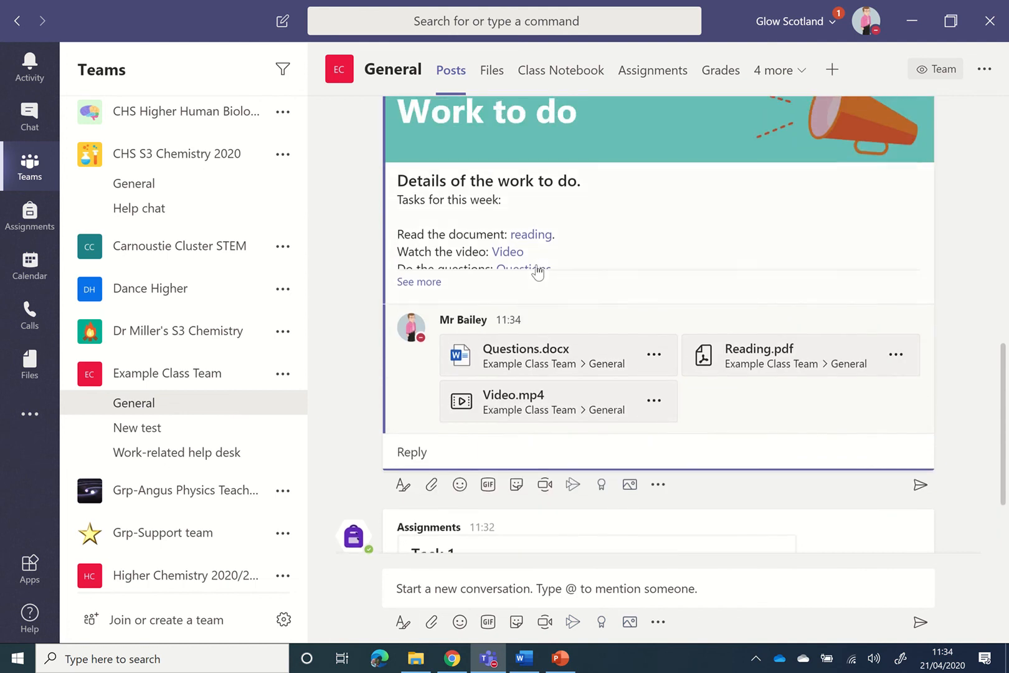
left_click(418, 282)
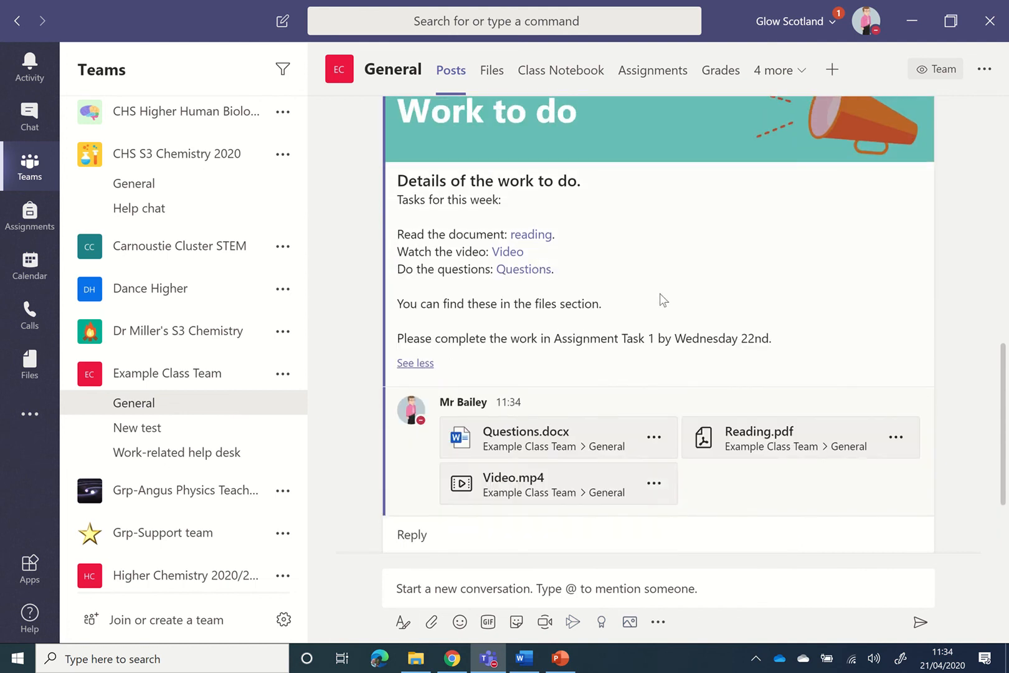